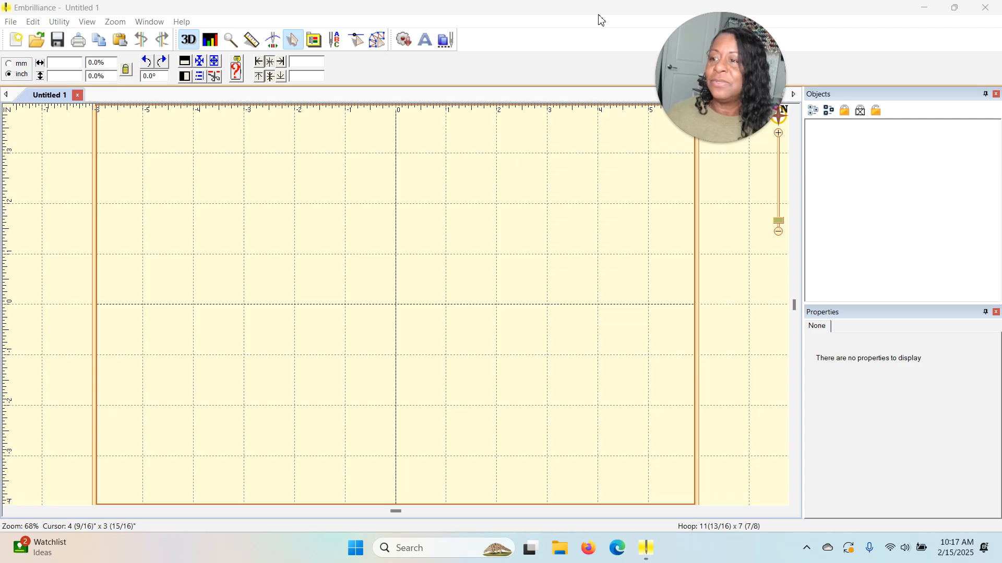
# - Add a lettering object to the hoop and enlarge it to about 4 11/16 by 1 13/16 inches
pyautogui.click(425, 42)
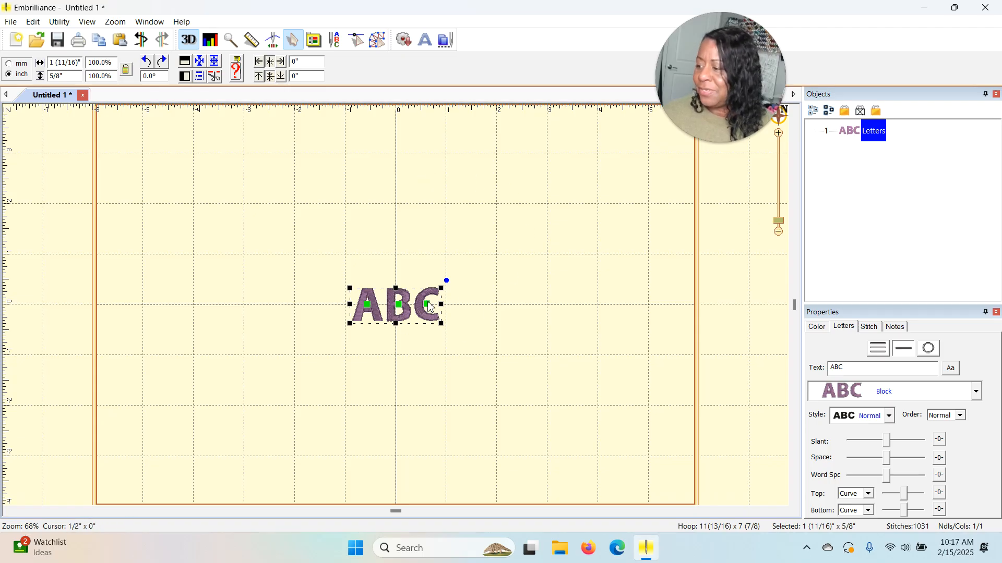
pyautogui.moveTo(350, 288); pyautogui.dragTo(199, 228)
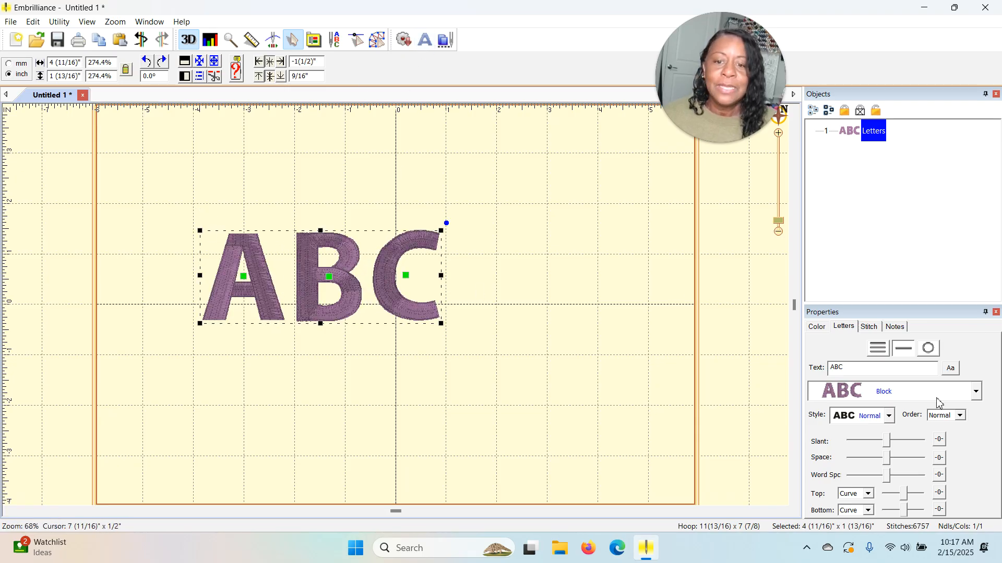
# - Look through the font list and apply the Stitchtopia VanillaBean 2 inch font to the lettering
pyautogui.click(977, 396)
pyautogui.scroll(-10, 939, 323)
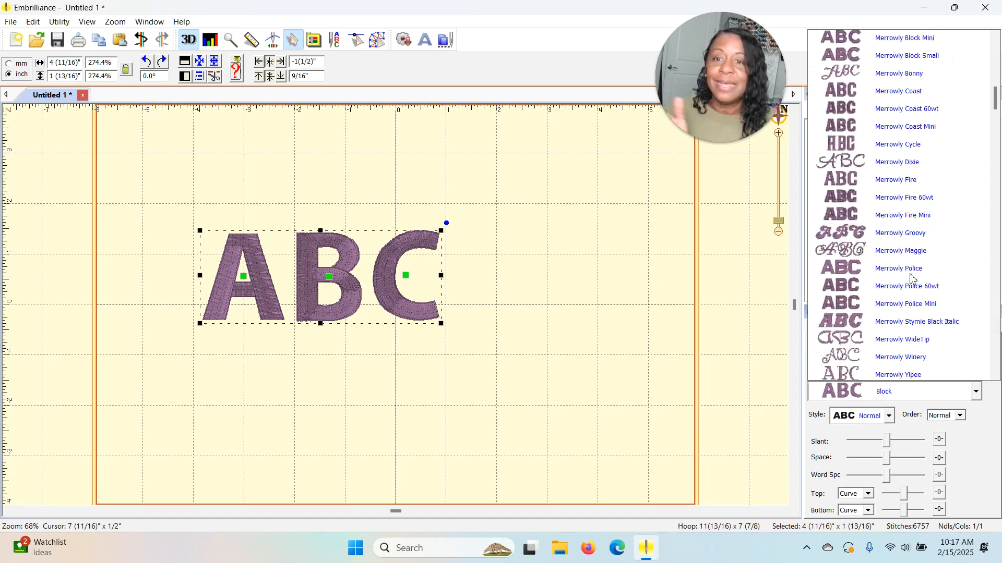
pyautogui.scroll(-6, 910, 277)
pyautogui.scroll(-6, 907, 279)
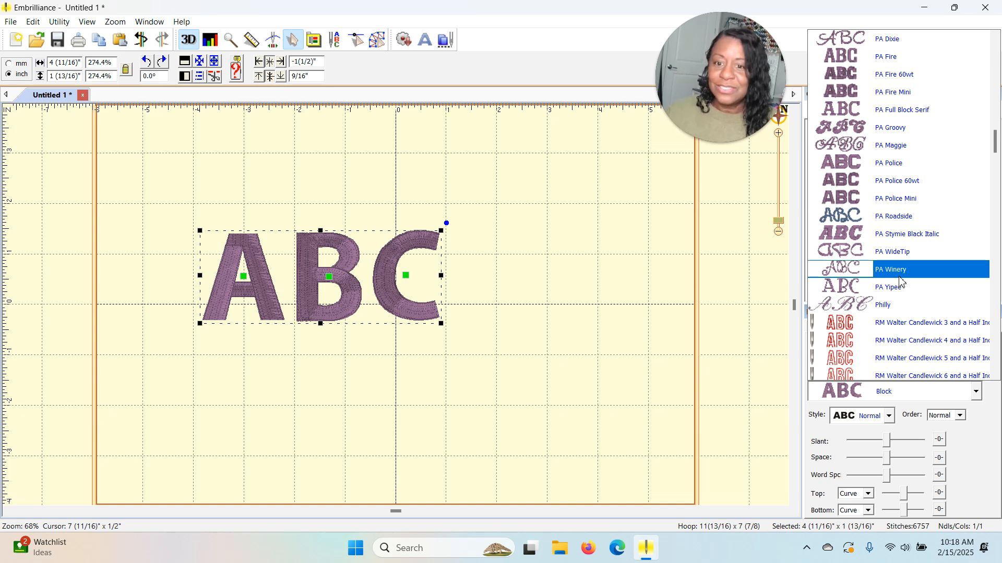
pyautogui.scroll(-8, 901, 282)
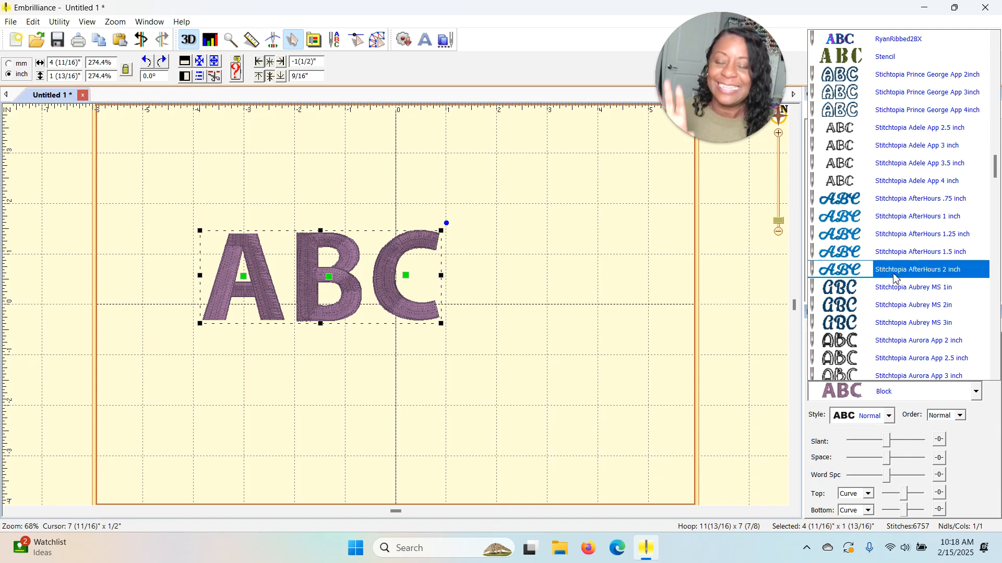
pyautogui.scroll(-3, 894, 278)
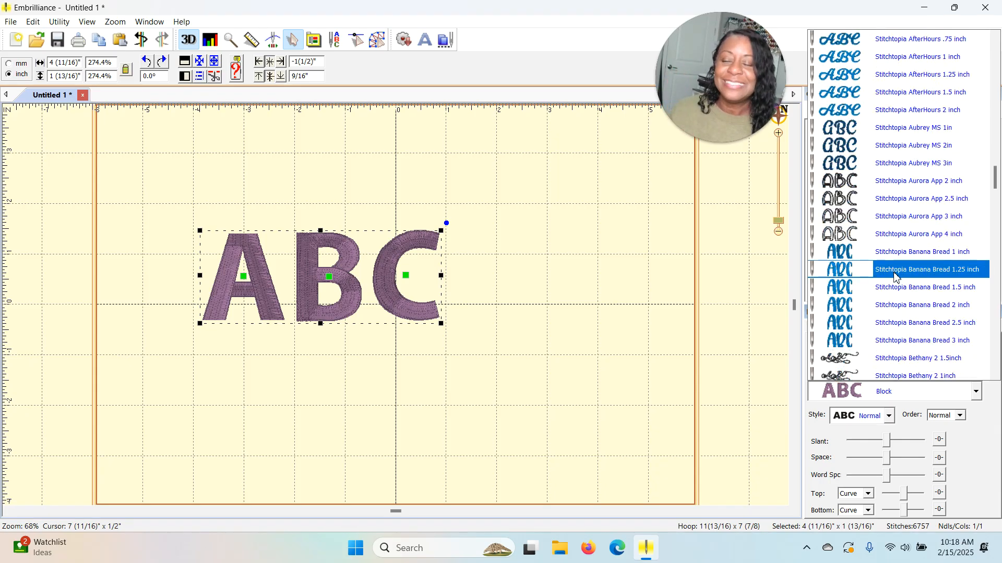
pyautogui.scroll(-10, 895, 277)
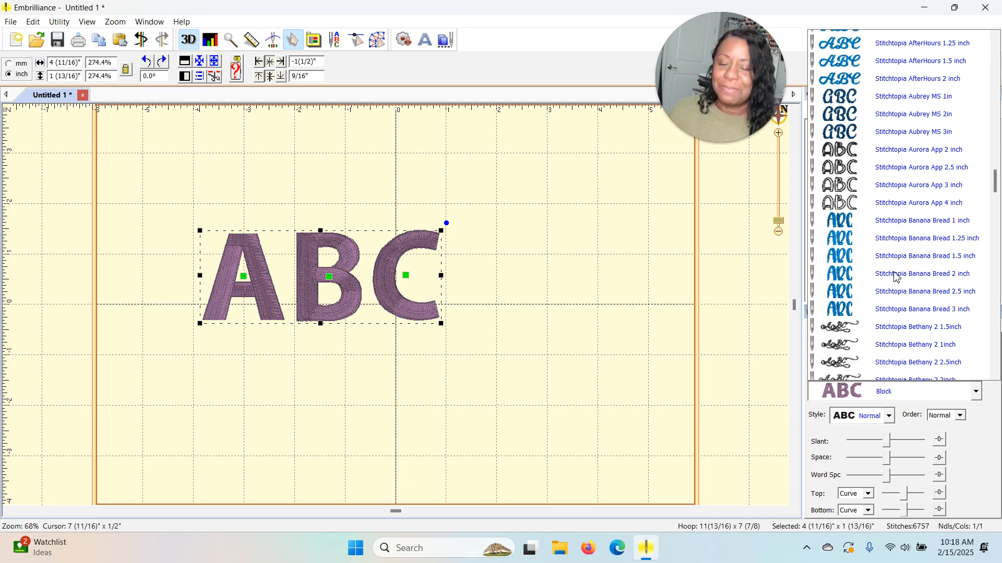
pyautogui.scroll(-15, 894, 277)
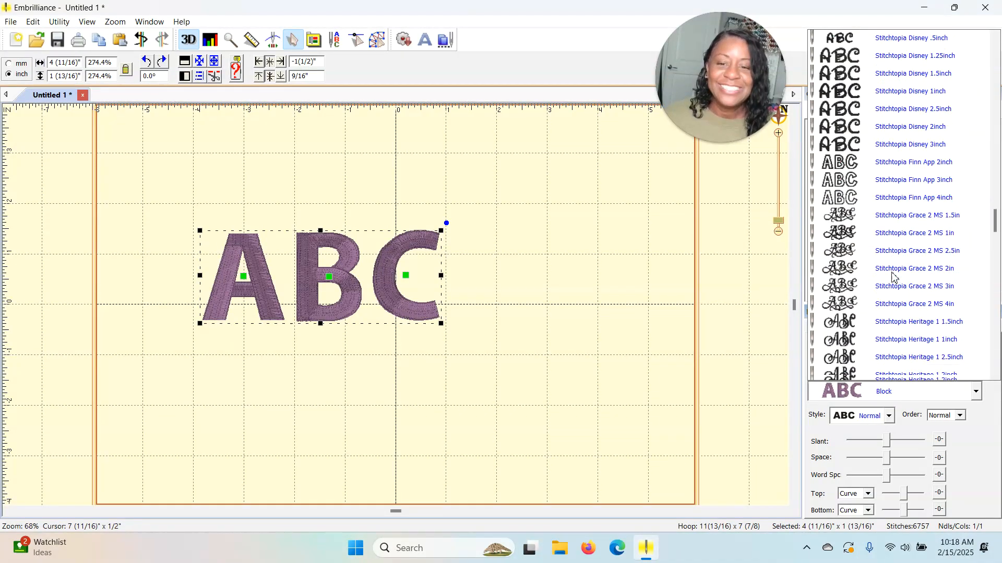
pyautogui.scroll(-5, 895, 277)
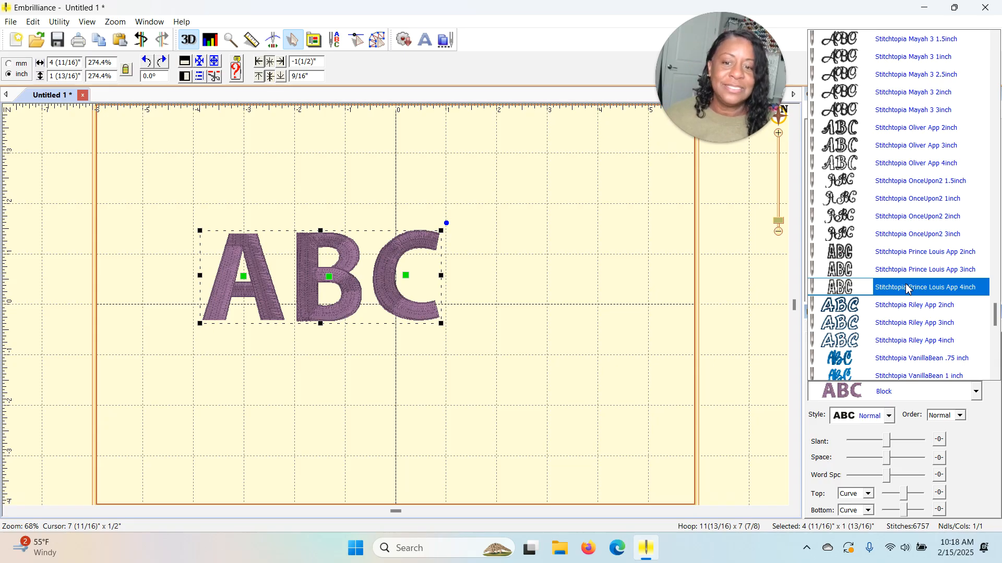
pyautogui.scroll(-10, 887, 197)
pyautogui.scroll(-5, 887, 197)
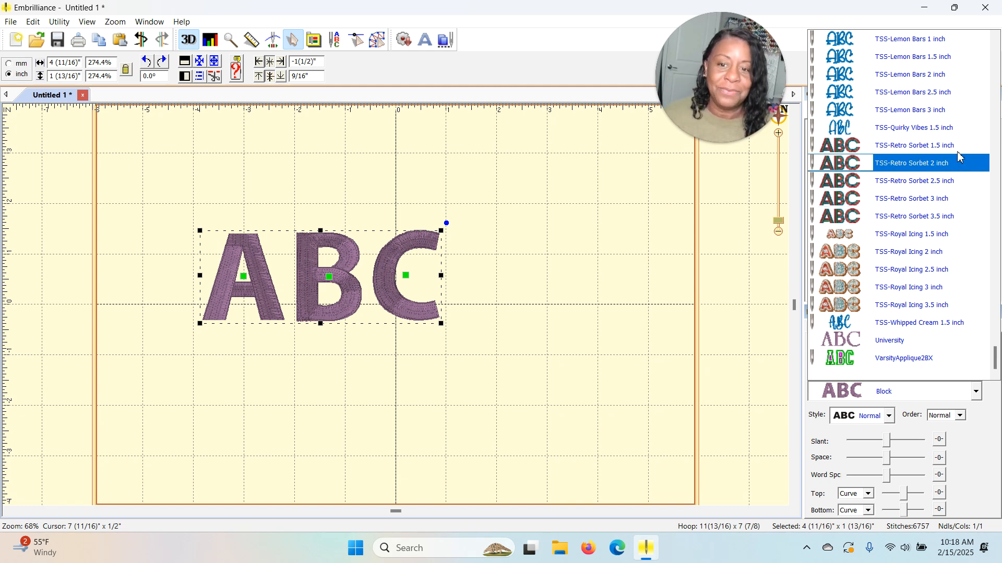
pyautogui.scroll(5, 923, 199)
pyautogui.scroll(-2, 930, 204)
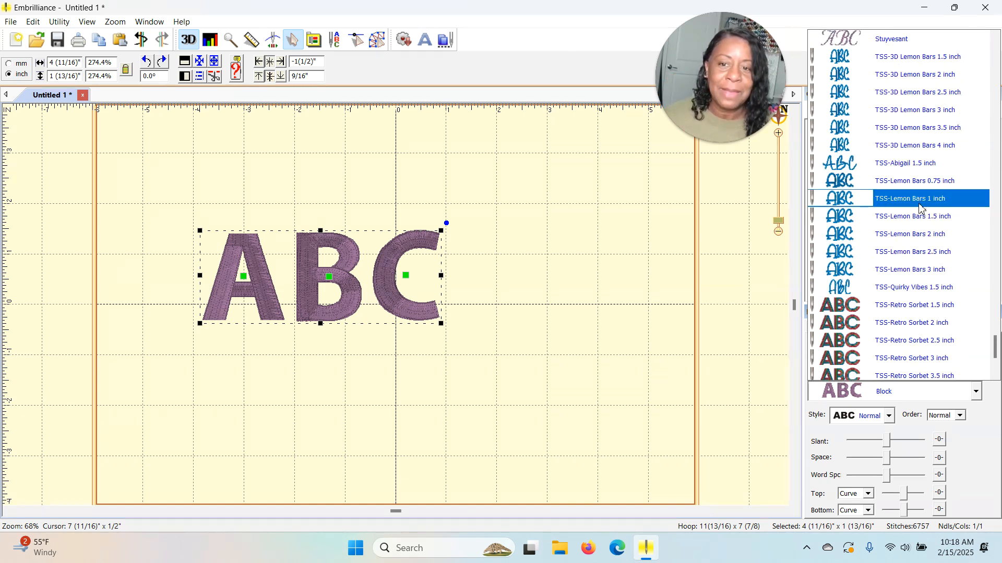
pyautogui.scroll(2, 919, 253)
pyautogui.scroll(4, 934, 266)
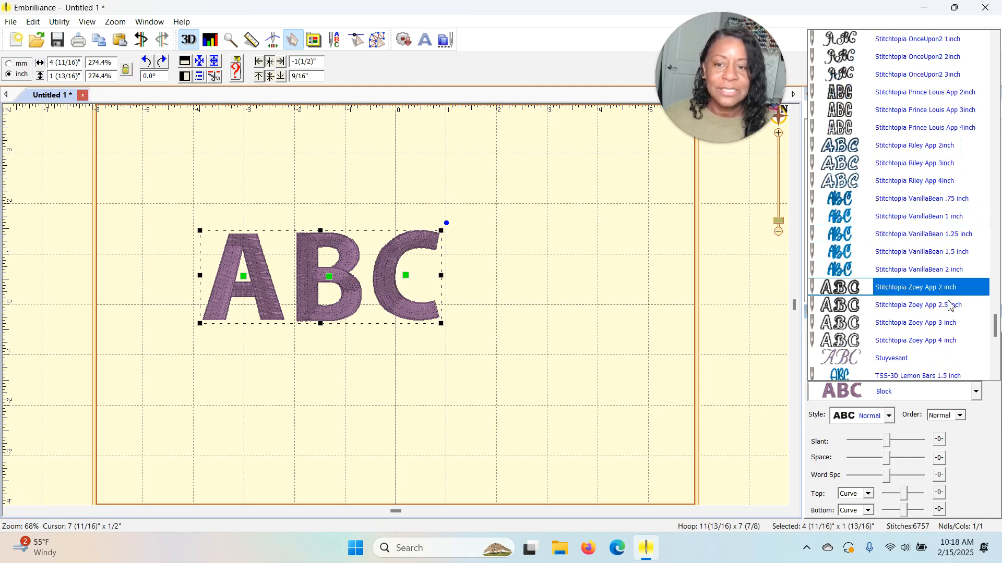
pyautogui.scroll(-2, 940, 286)
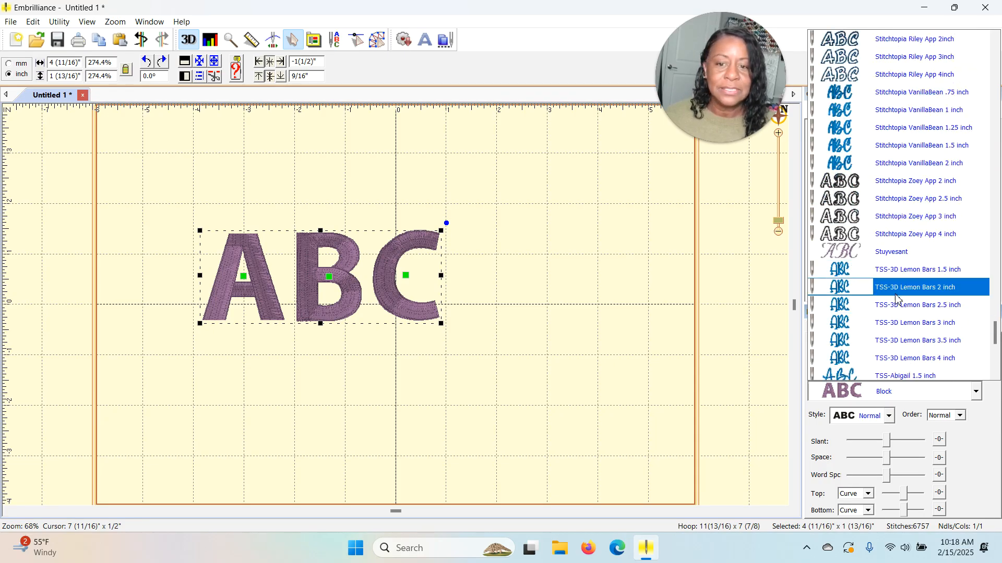
pyautogui.scroll(1, 889, 271)
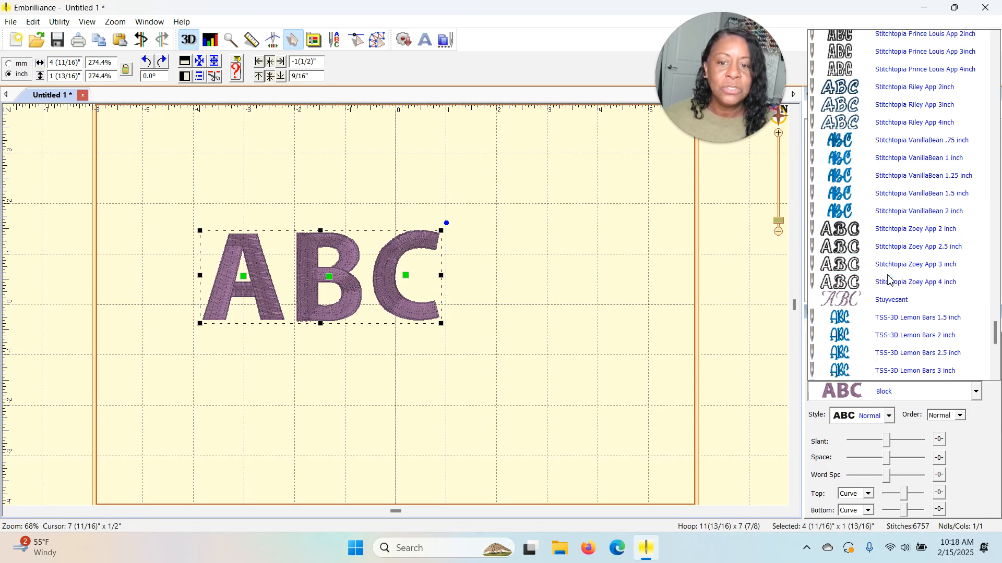
pyautogui.scroll(-1, 886, 261)
pyautogui.scroll(2, 887, 230)
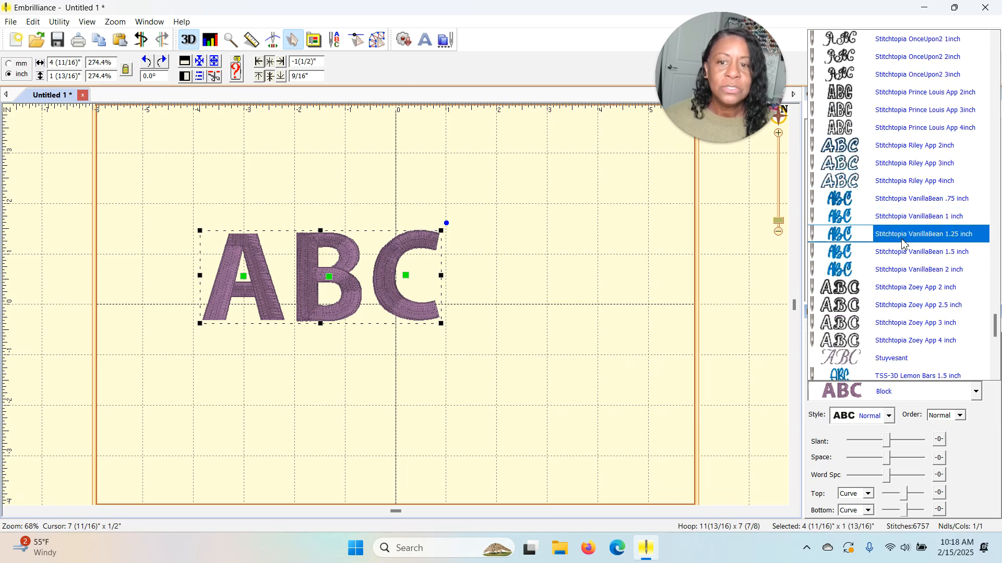
pyautogui.click(896, 270)
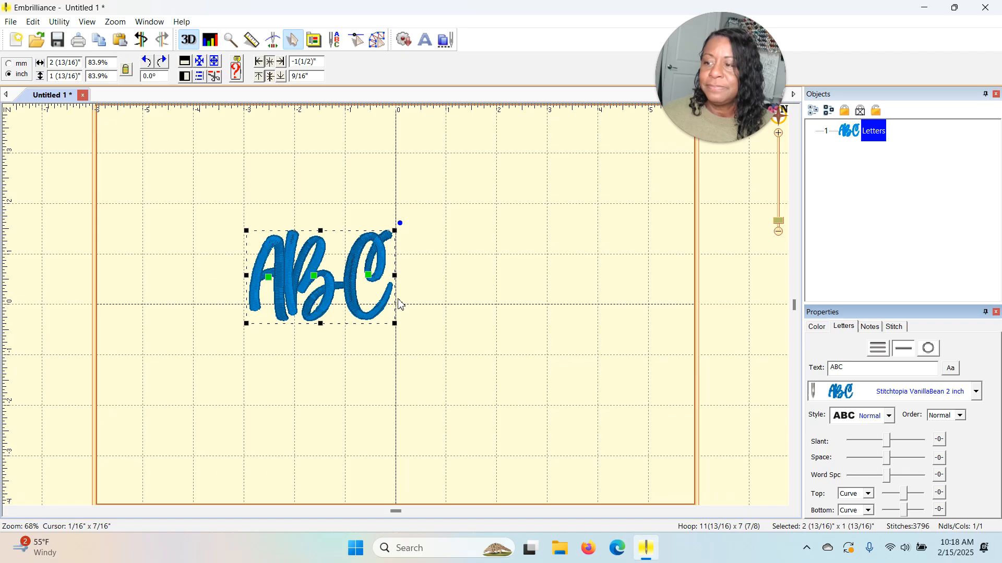
# - Enlarge the ABC lettering to about 5 1/8 by 3 1/4 inches and replace its text with the first name
pyautogui.moveTo(393, 322); pyautogui.dragTo(538, 383)
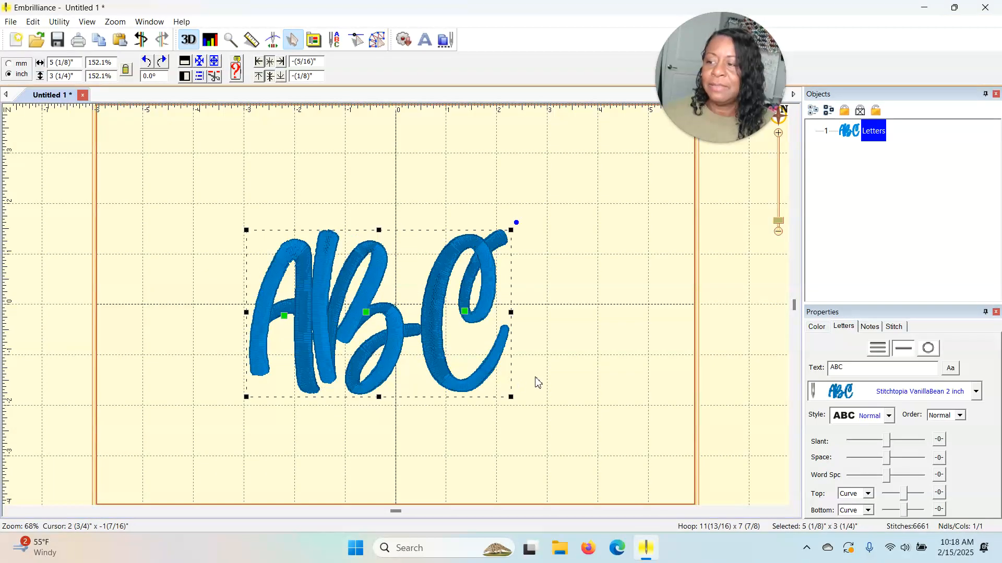
pyautogui.doubleClick(837, 368)
pyautogui.write('Shonte')
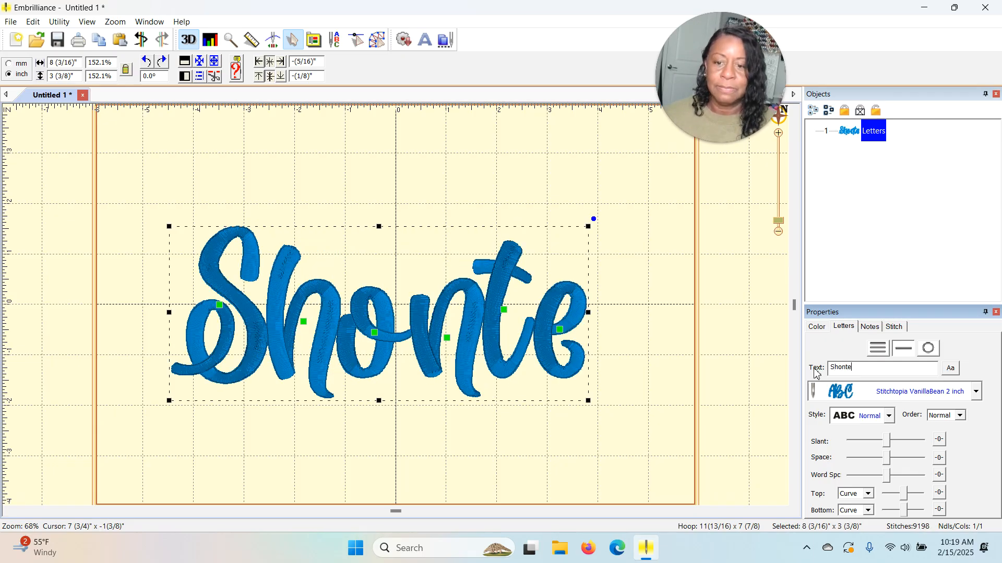
# - Slightly increase the spacing between the letters of the name
pyautogui.scroll(-2, 586, 424)
pyautogui.scroll(3, 586, 424)
pyautogui.scroll(-1, 587, 421)
pyautogui.scroll(1, 585, 422)
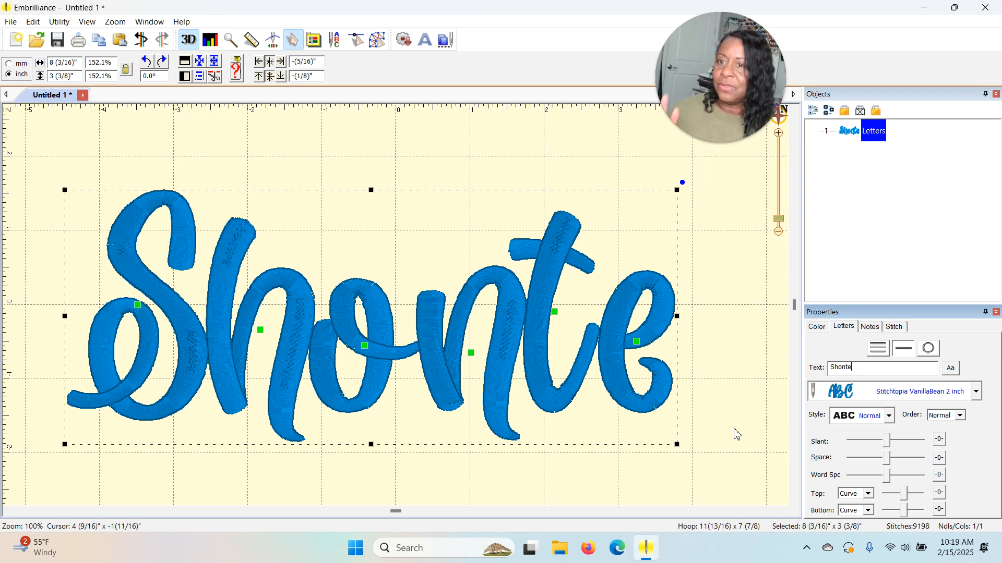
pyautogui.click(888, 464)
pyautogui.moveTo(889, 464); pyautogui.dragTo(887, 473)
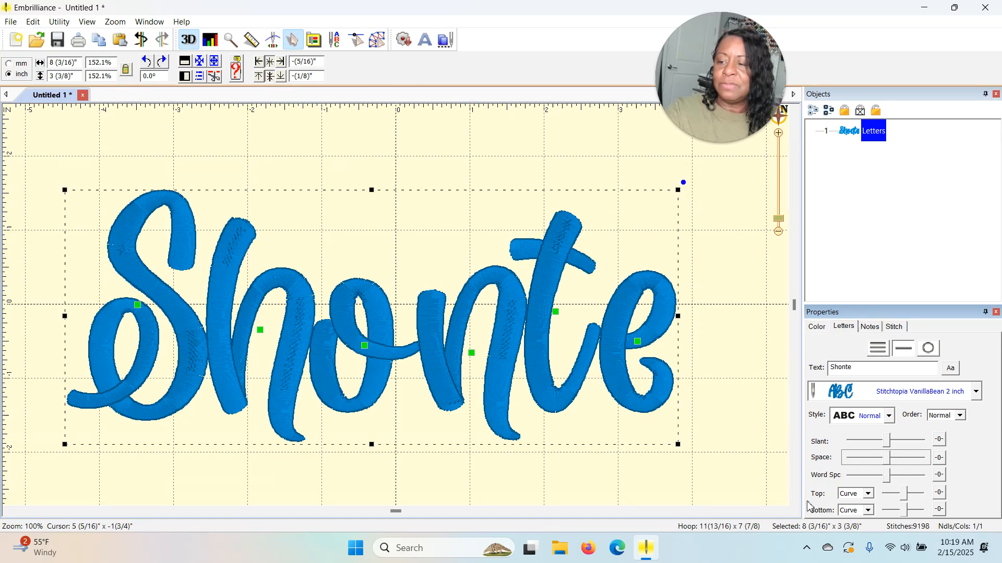
# - Move the final letter e of the name slightly down so it meets the t's tail
pyautogui.click(409, 359)
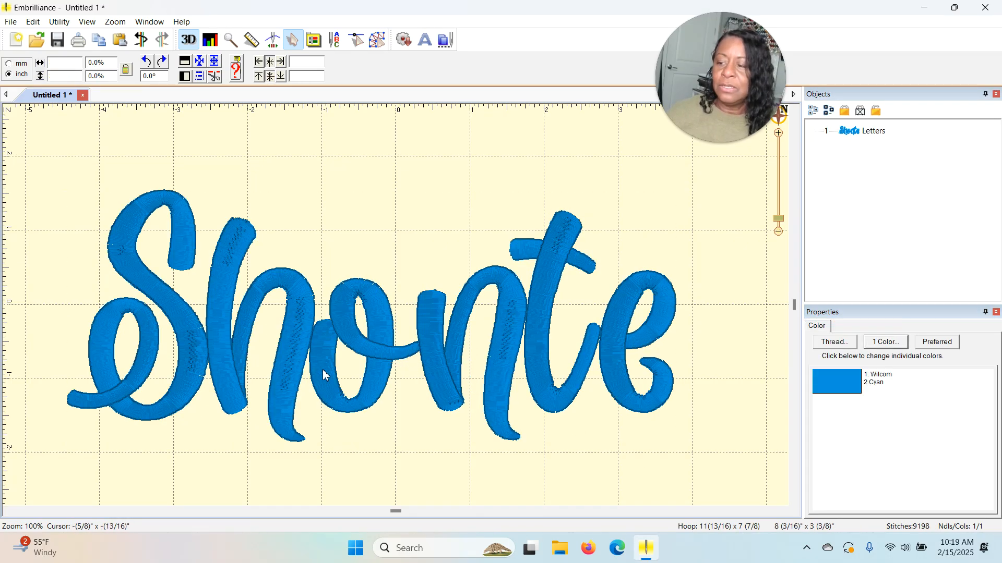
pyautogui.click(302, 338)
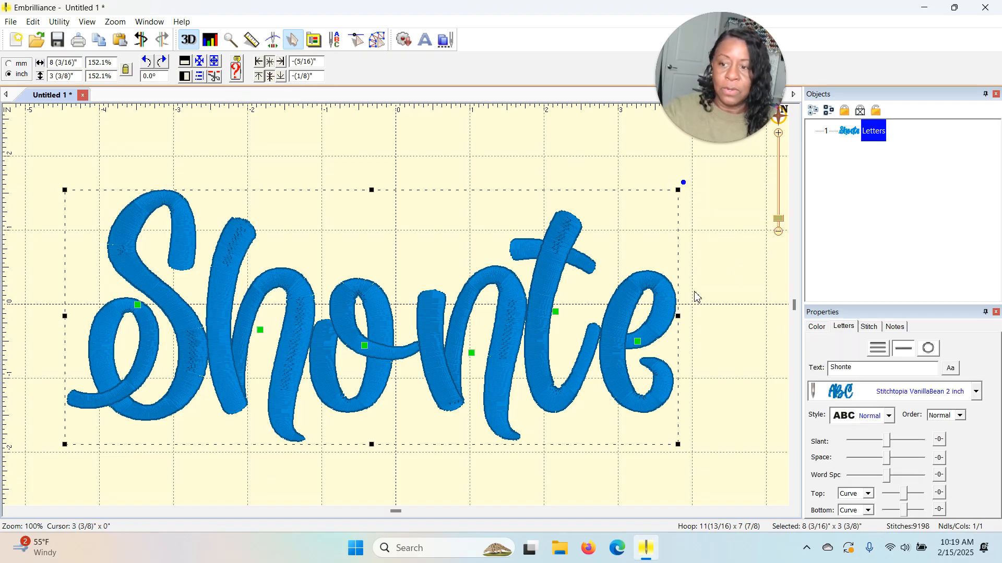
pyautogui.click(733, 271)
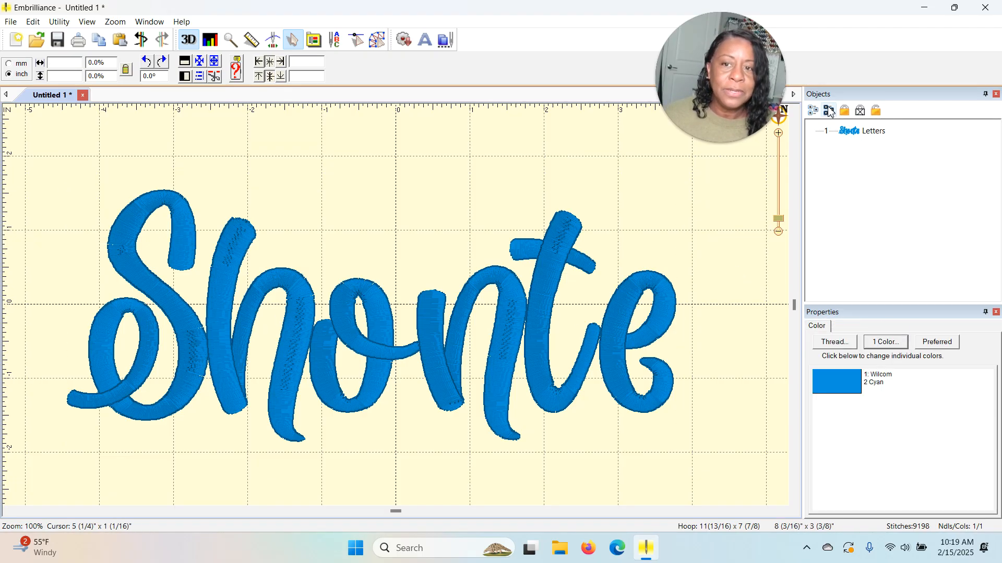
pyautogui.click(854, 136)
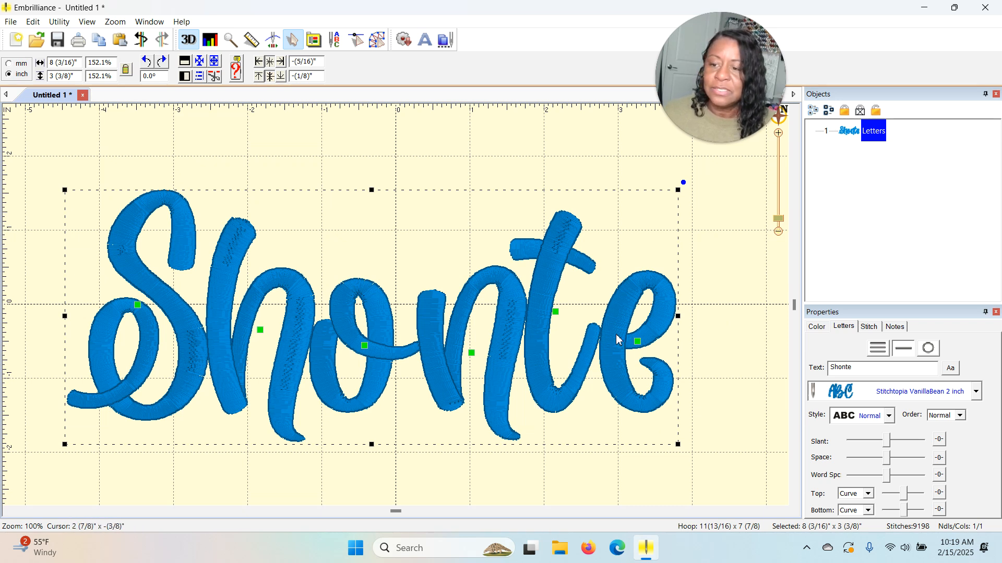
pyautogui.moveTo(640, 346); pyautogui.dragTo(641, 357)
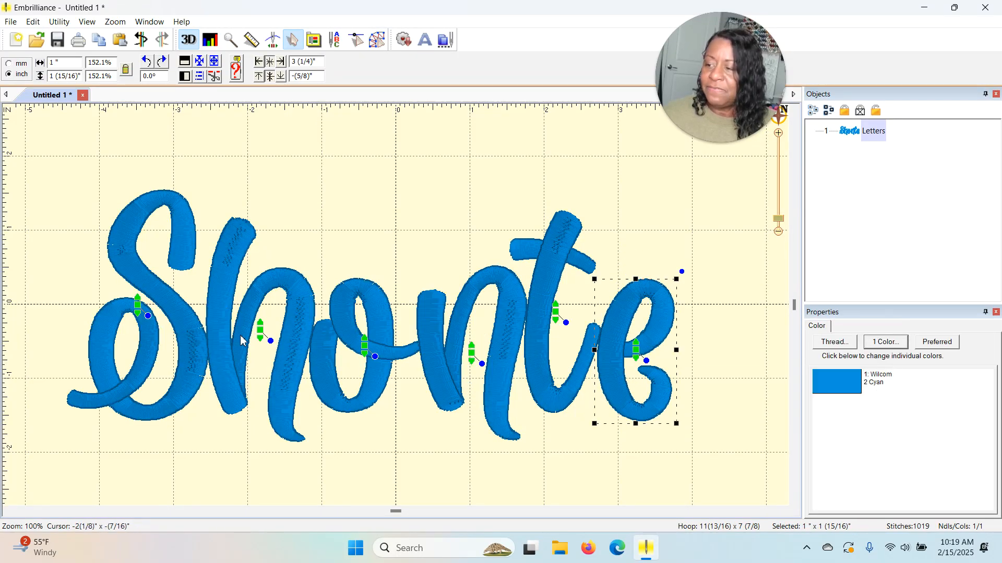
pyautogui.click(751, 313)
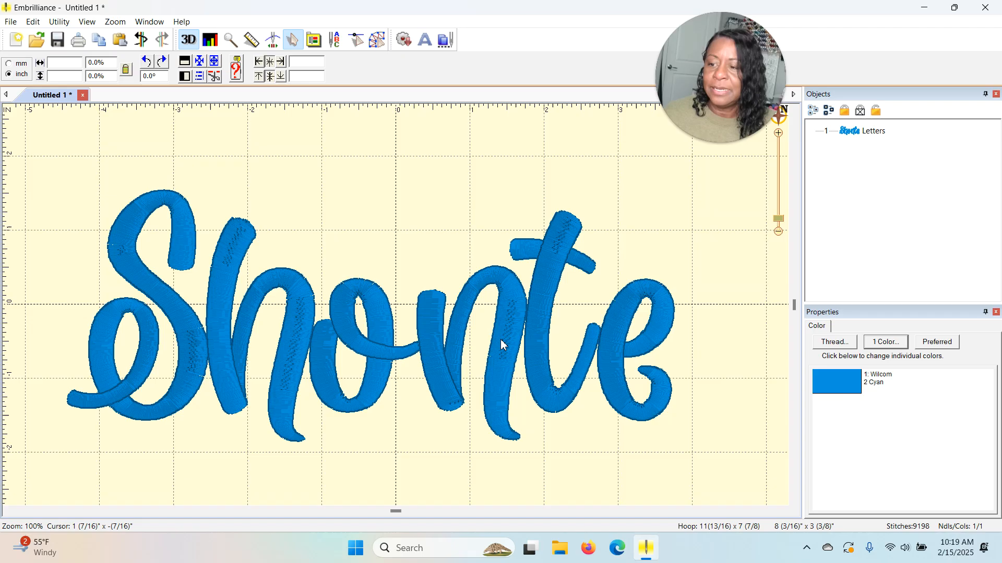
# - Shift the n left to overlap the o's connecting stroke, and the final e left to overlap the t
pyautogui.click(501, 340)
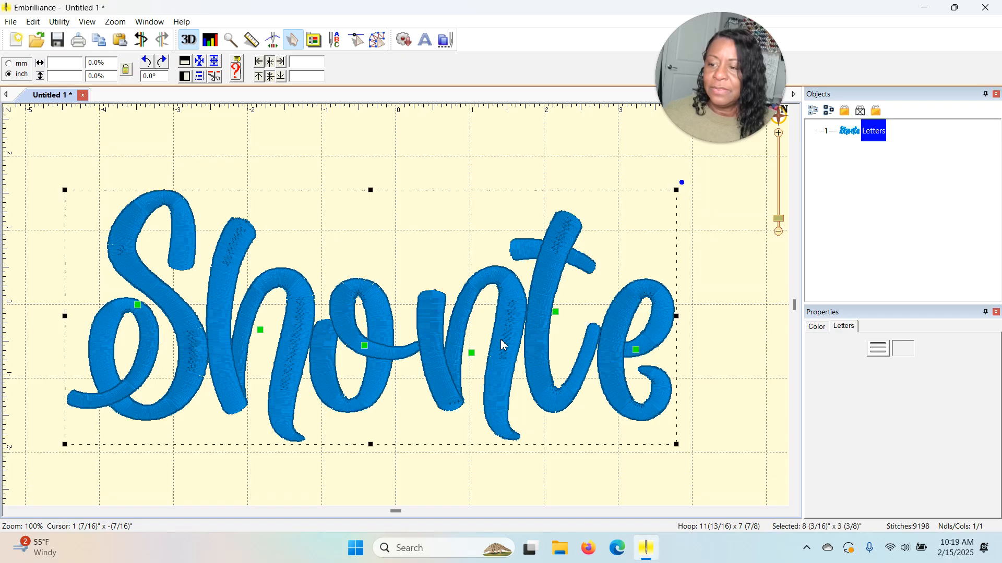
pyautogui.click(367, 347)
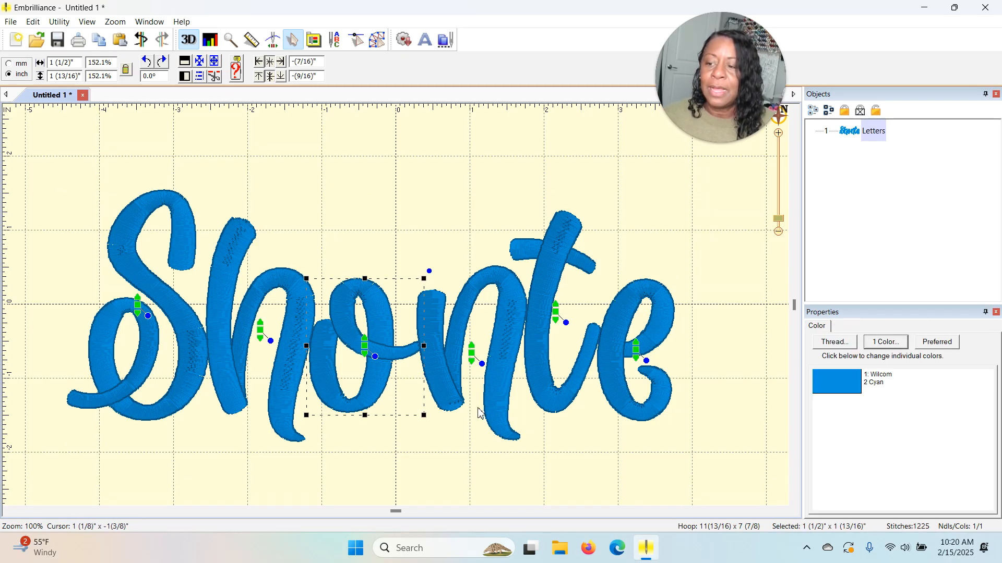
pyautogui.moveTo(470, 362); pyautogui.dragTo(456, 368)
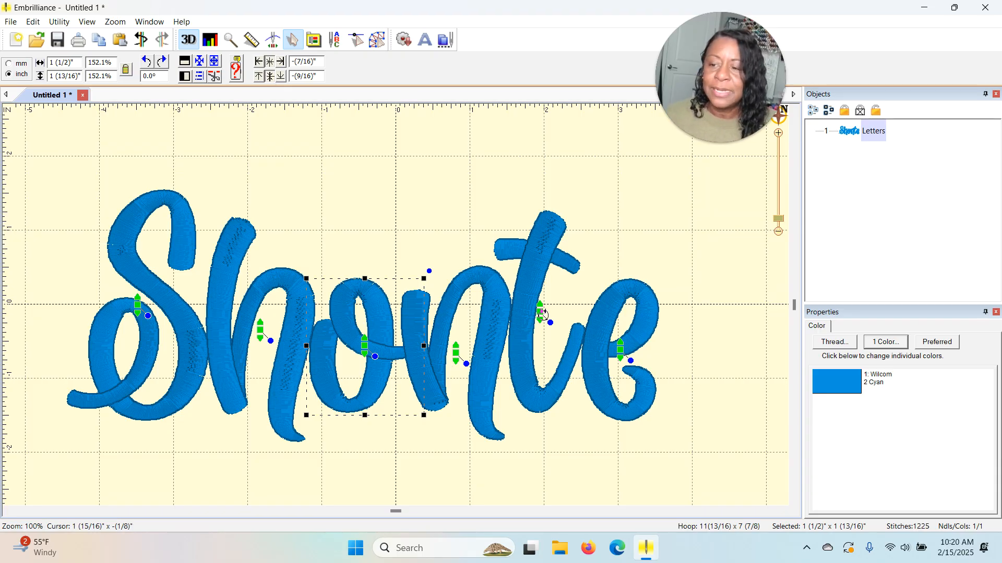
pyautogui.click(620, 358)
pyautogui.moveTo(622, 362); pyautogui.dragTo(608, 361)
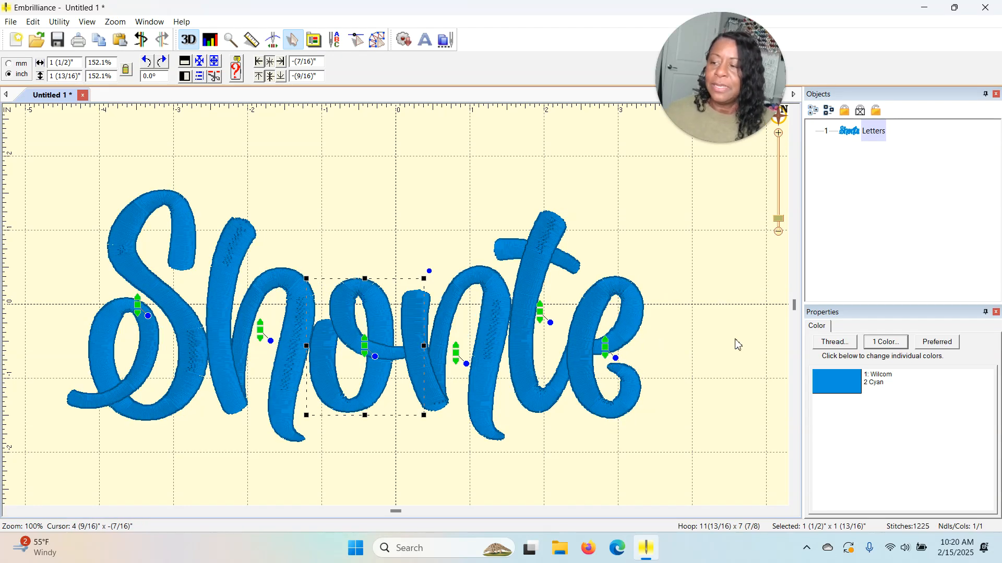
pyautogui.moveTo(261, 340)
pyautogui.mouseDown()
pyautogui.moveTo(366, 342)
pyautogui.moveTo(290, 346)
pyautogui.moveTo(268, 385)
pyautogui.moveTo(260, 339)
pyautogui.mouseUp()
pyautogui.click(469, 459)
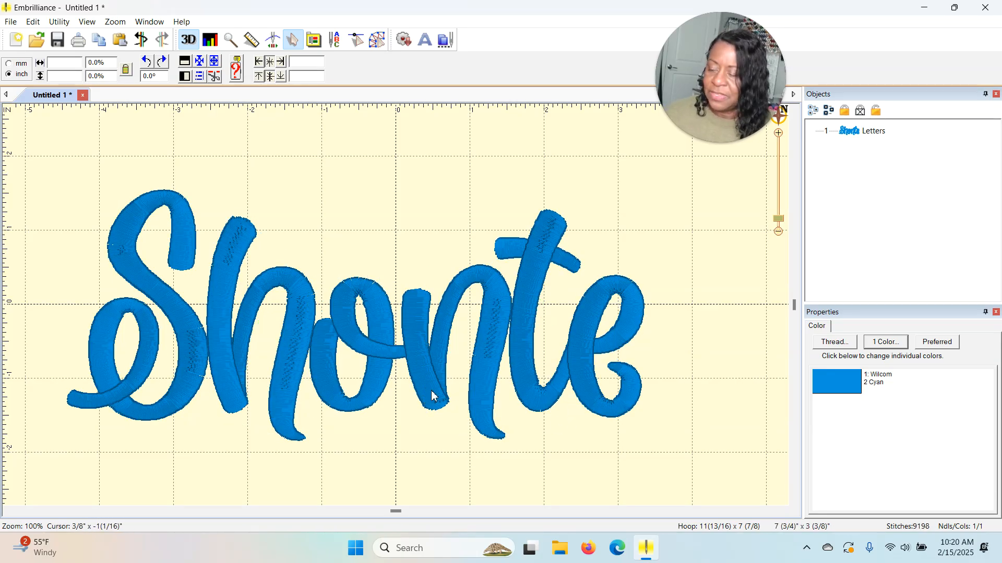
# - Move the whole name lettering almost one inch to the right in the hoop
pyautogui.click(374, 377)
pyautogui.moveTo(373, 377); pyautogui.dragTo(397, 376)
pyautogui.click(388, 446)
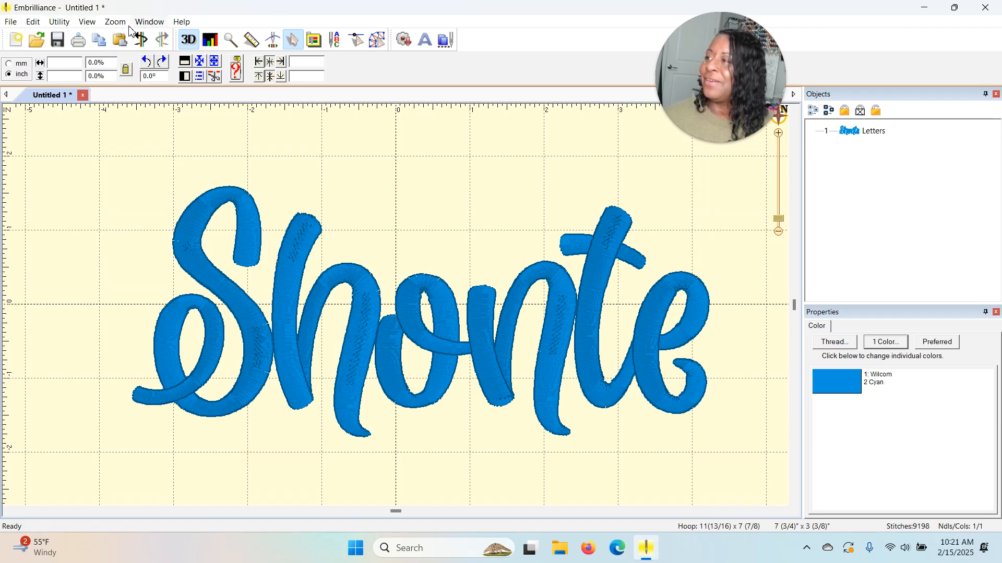
# - Add knockdown stitching behind the name using the default density and stitch length, with the inflation set to 5.0 mm
pyautogui.click(60, 22)
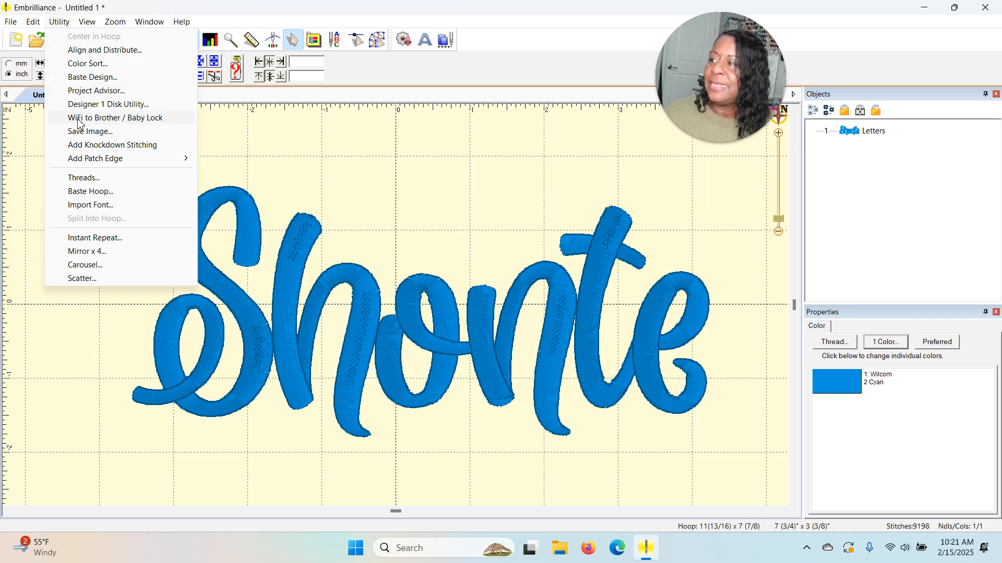
pyautogui.click(89, 146)
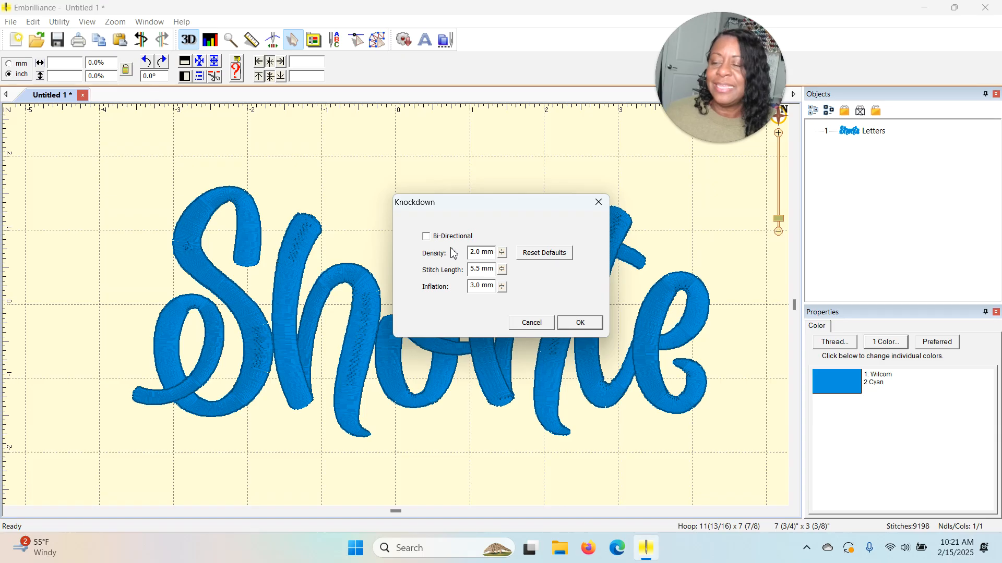
pyautogui.moveTo(503, 256); pyautogui.dragTo(504, 279)
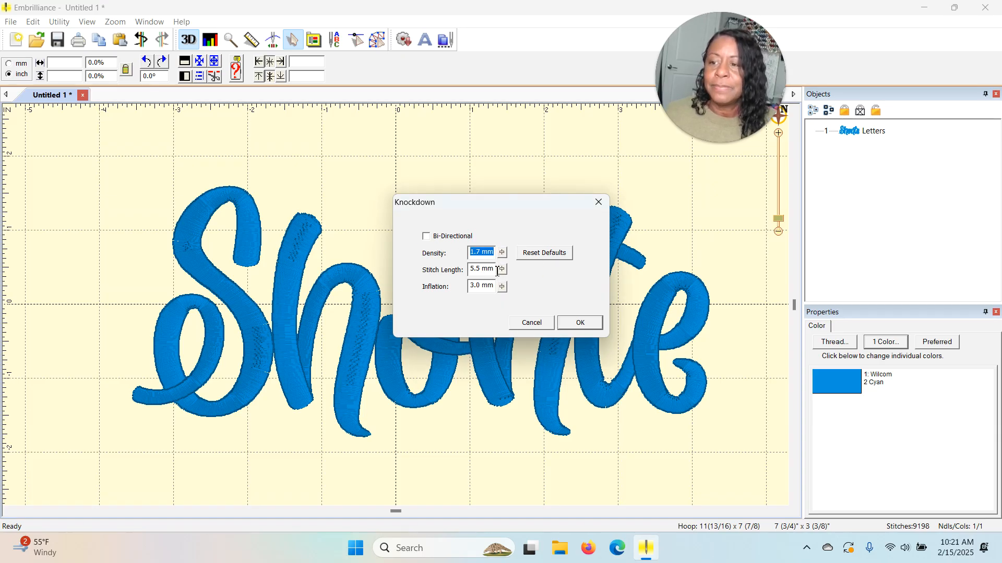
pyautogui.click(549, 253)
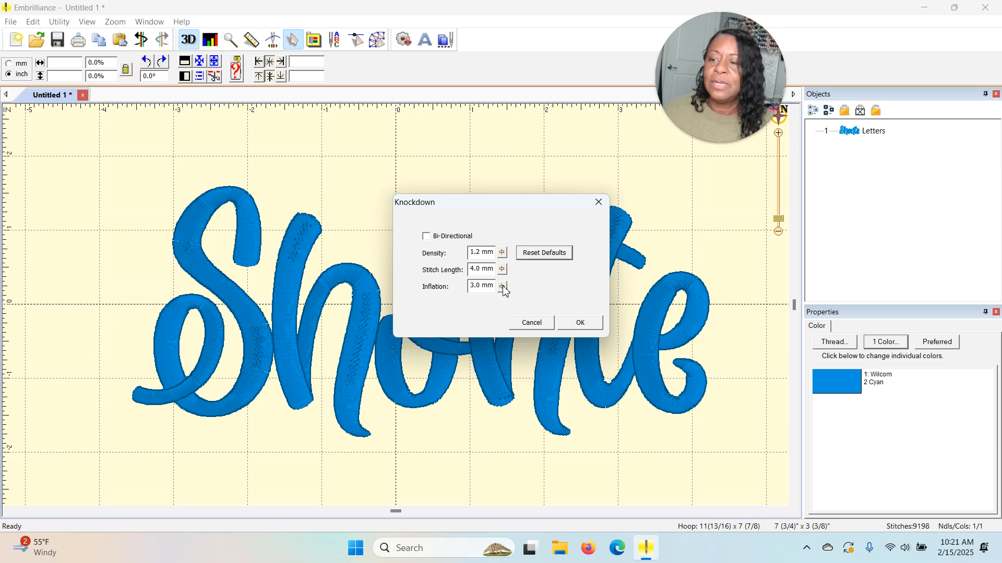
pyautogui.moveTo(504, 290); pyautogui.dragTo(496, 225)
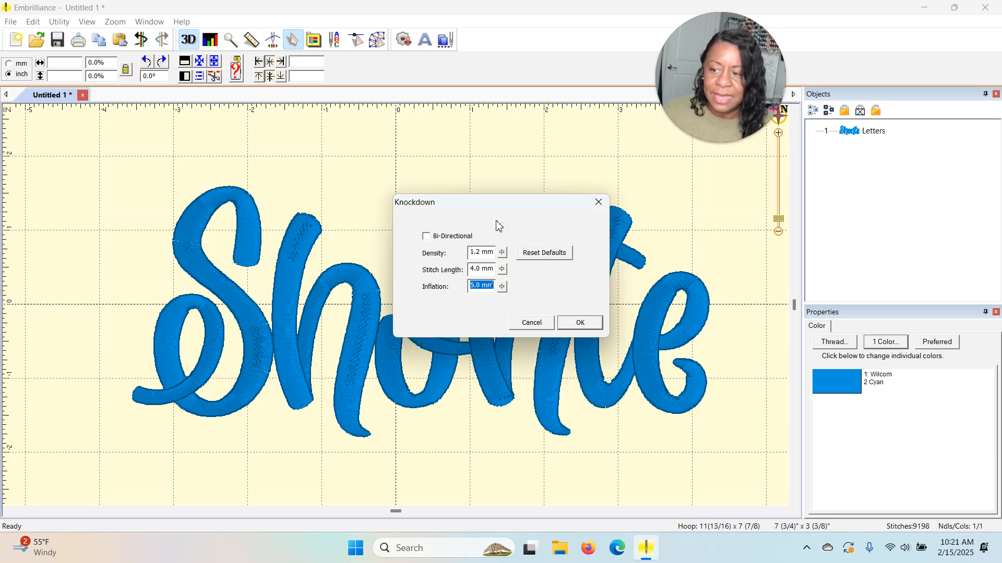
pyautogui.click(586, 329)
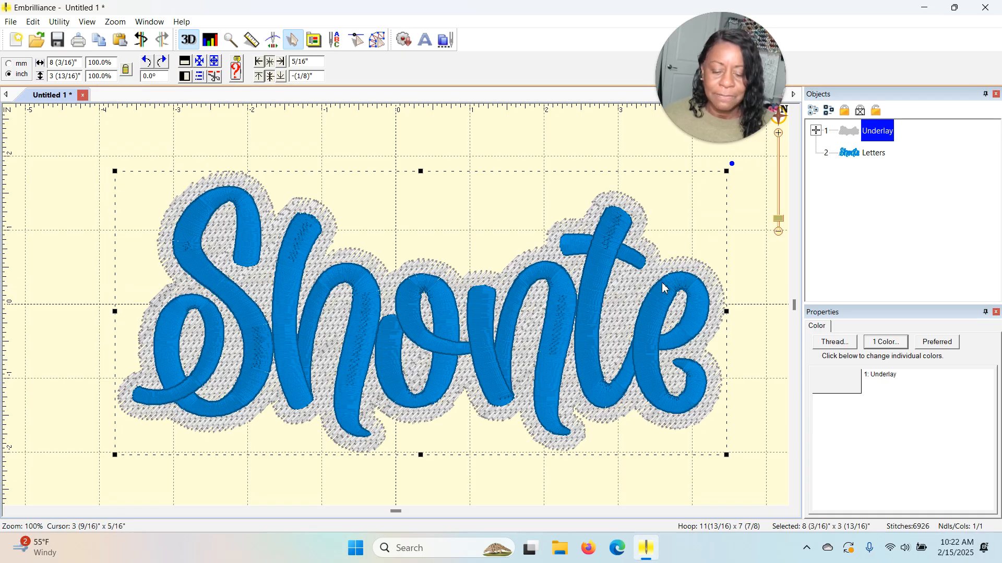
# - Delete the 5.0 mm knockdown underlay and add new knockdown stitching behind the name with a smaller inflation
pyautogui.press('Delete')
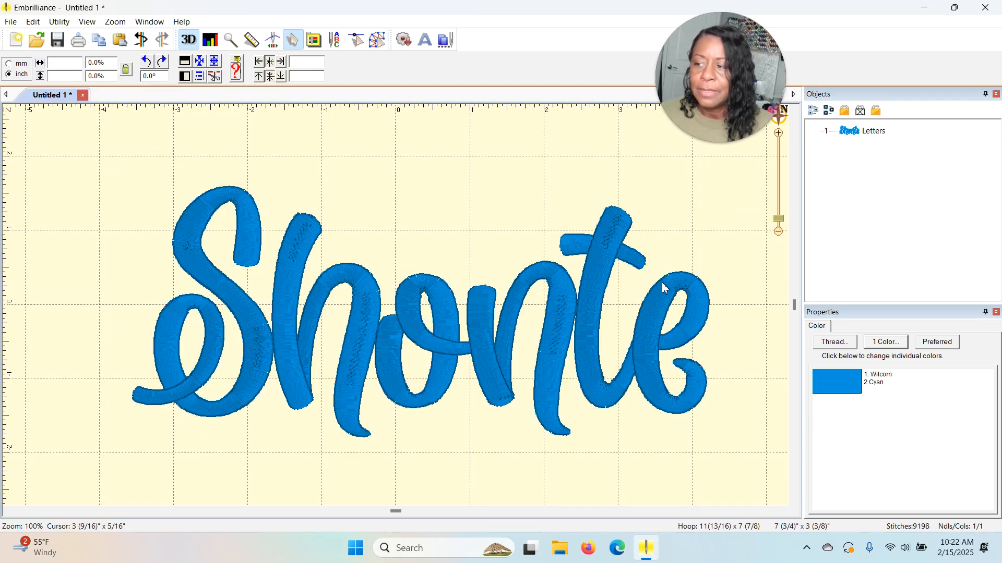
pyautogui.click(58, 25)
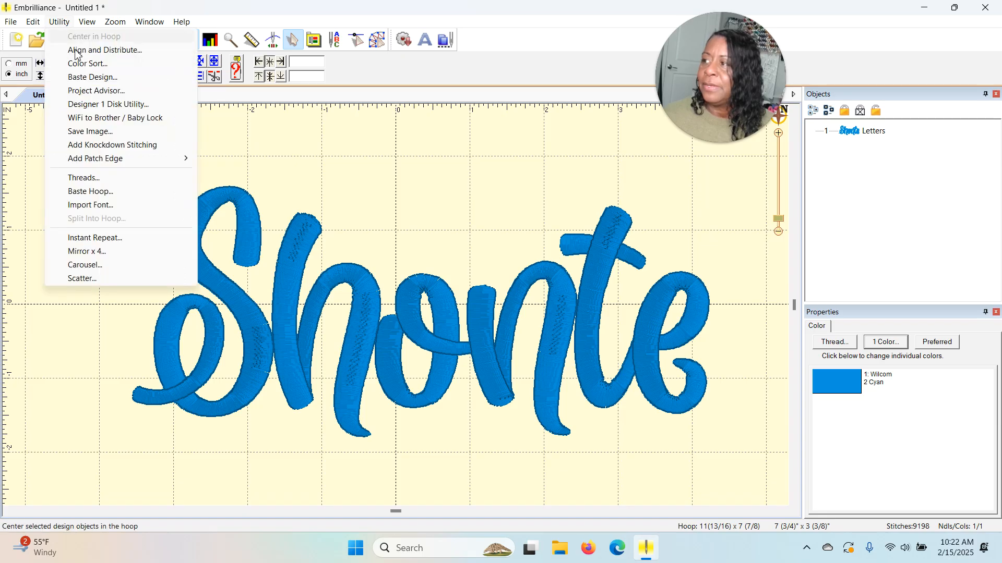
pyautogui.click(90, 150)
pyautogui.moveTo(503, 287)
pyautogui.mouseDown()
pyautogui.moveTo(504, 243)
pyautogui.moveTo(504, 322)
pyautogui.moveTo(504, 306)
pyautogui.mouseUp()
pyautogui.click(579, 324)
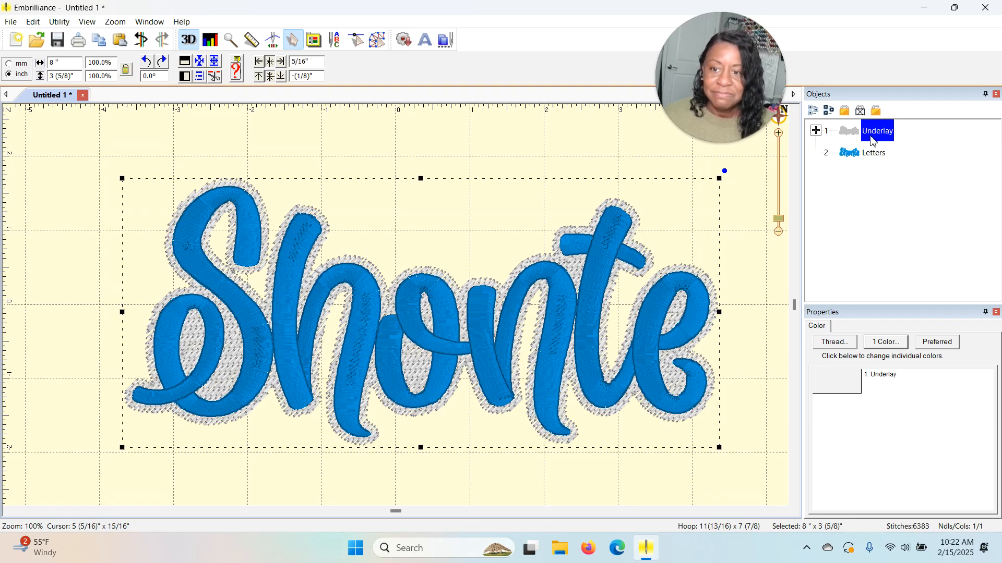
# - Replace the knockdown underlay with new knockdown stitching that has an inflation of 1.0 mm
pyautogui.press('Delete')
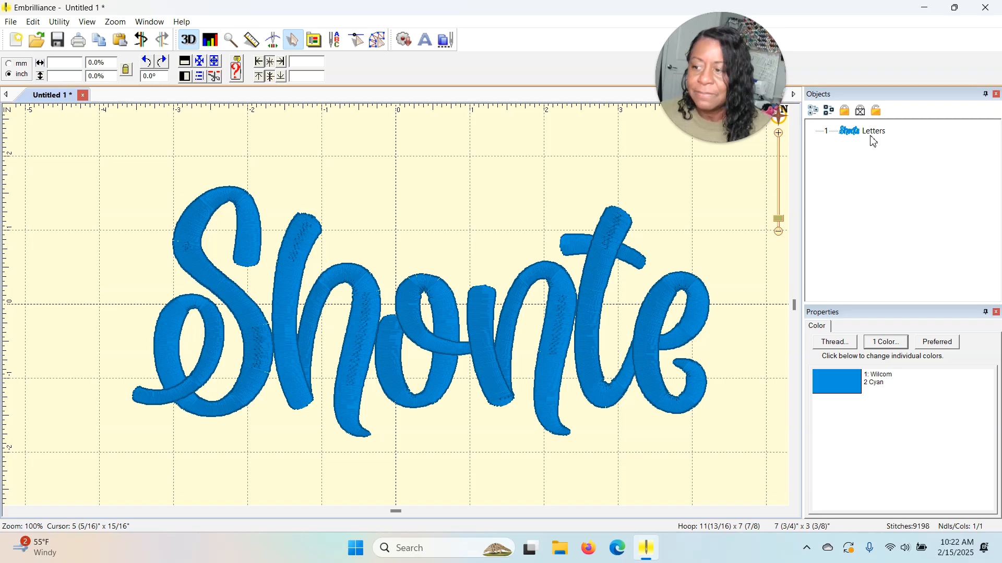
pyautogui.click(59, 22)
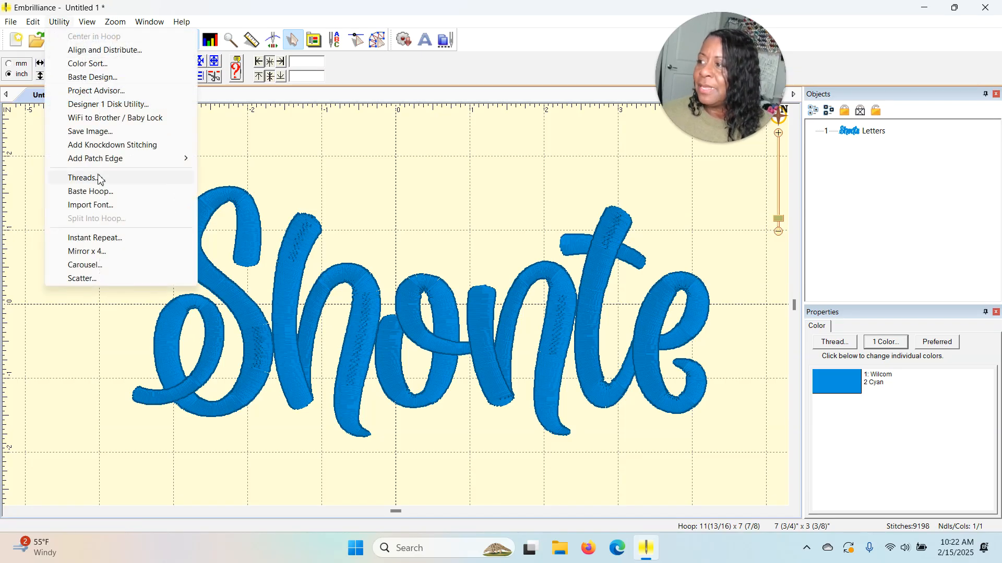
pyautogui.click(98, 147)
pyautogui.moveTo(504, 291); pyautogui.dragTo(501, 326)
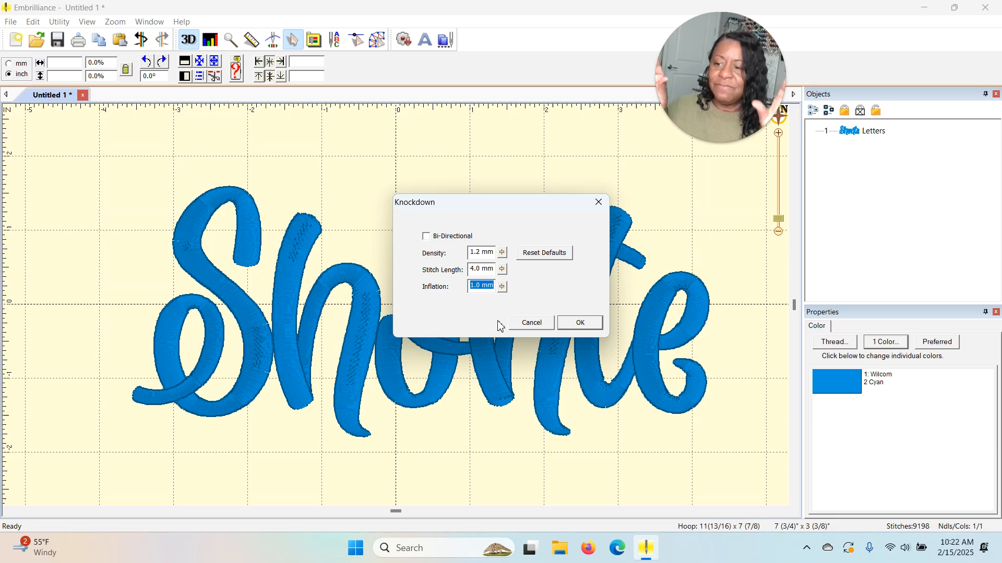
pyautogui.click(588, 329)
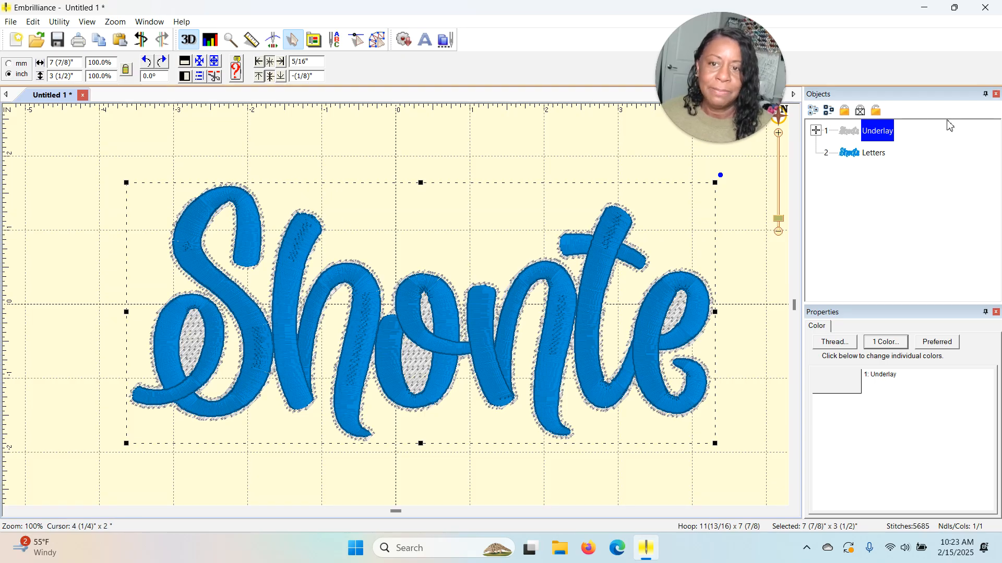
# - Move the knockdown underlay up off the letters and convert it in turn to a line, a run and a satin border
pyautogui.moveTo(431, 384); pyautogui.dragTo(452, 224)
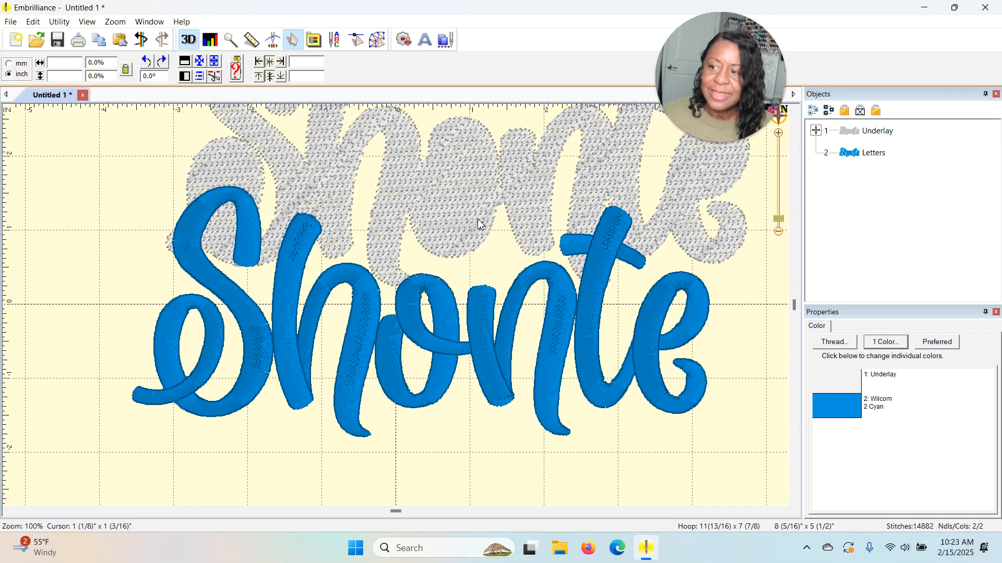
pyautogui.click(410, 192)
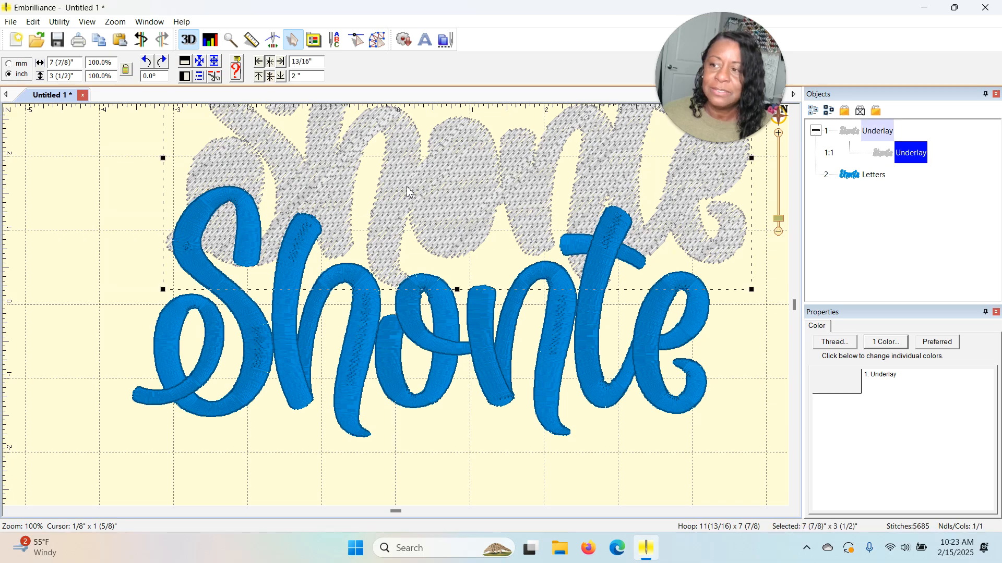
pyautogui.click(374, 46)
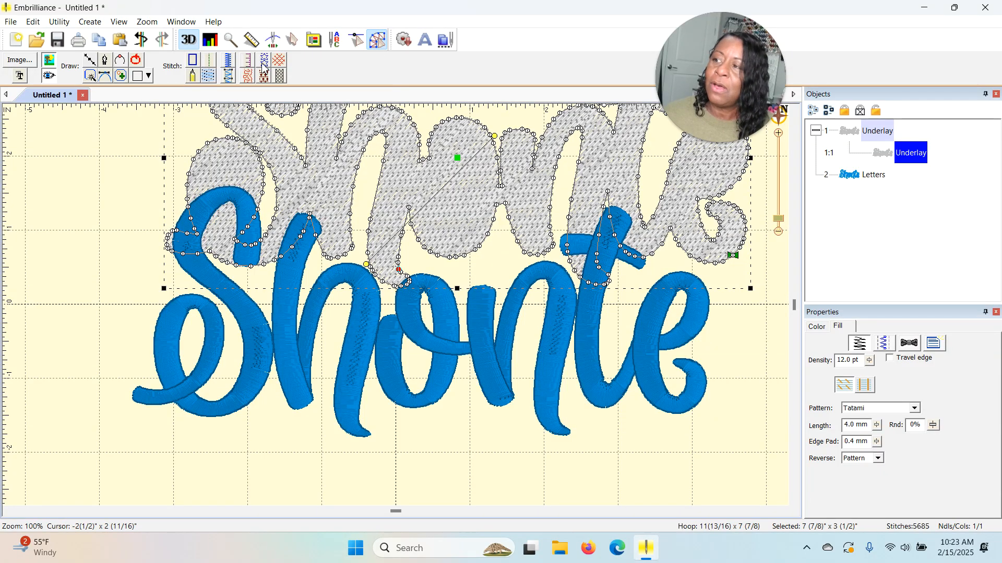
pyautogui.click(193, 62)
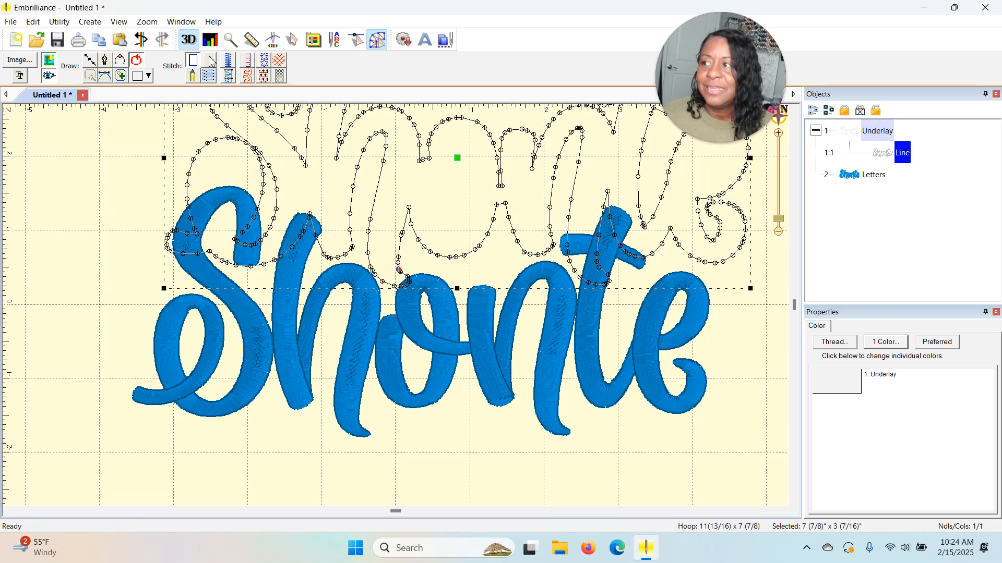
pyautogui.click(212, 61)
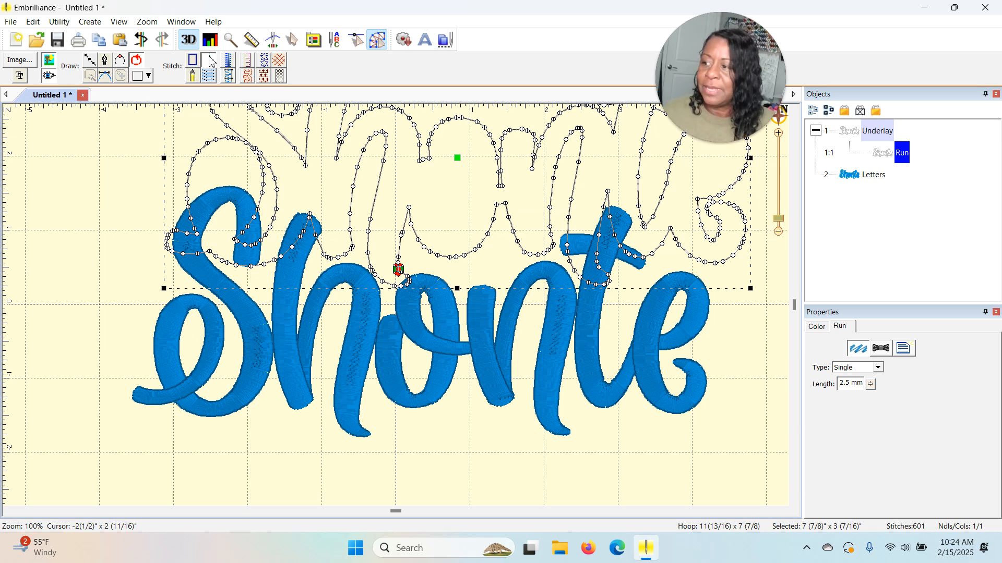
pyautogui.click(228, 61)
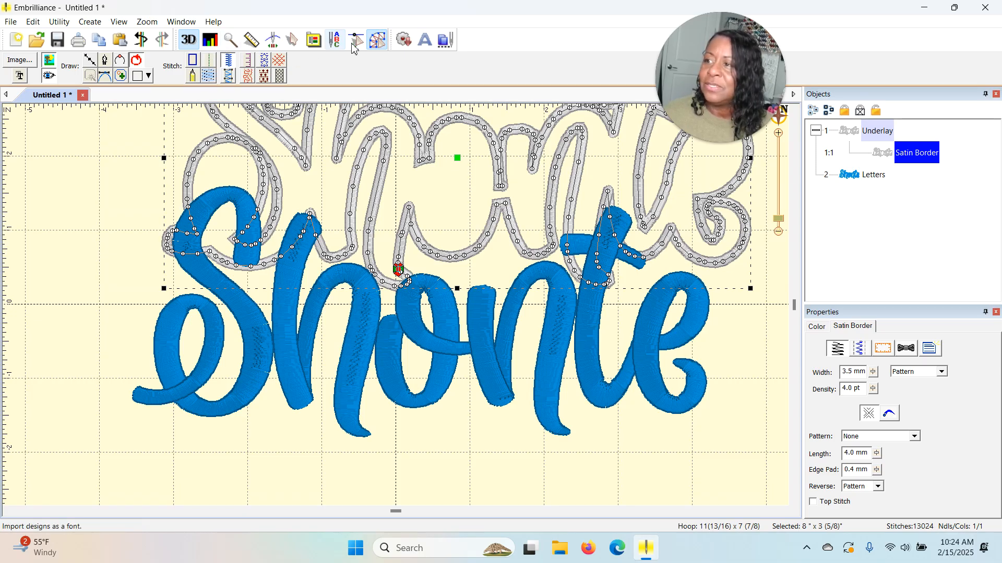
# - Center the satin border in the hoop, and center the name lettering over it
pyautogui.click(292, 40)
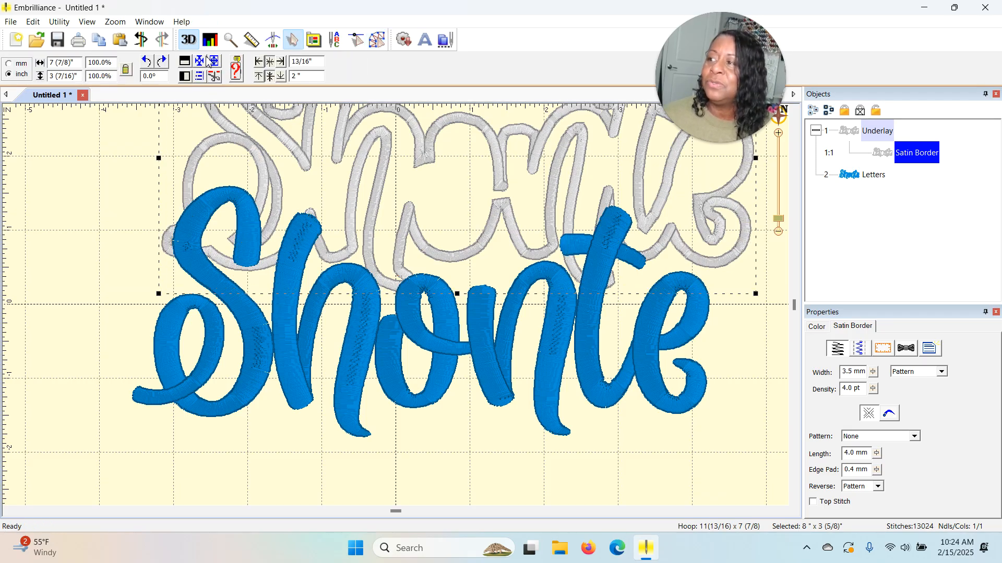
pyautogui.click(202, 62)
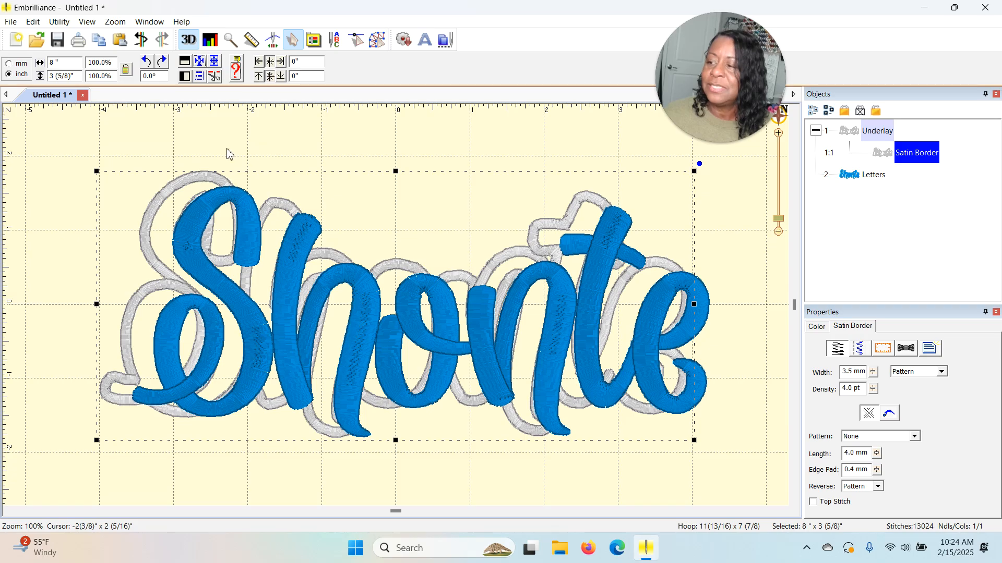
pyautogui.click(479, 327)
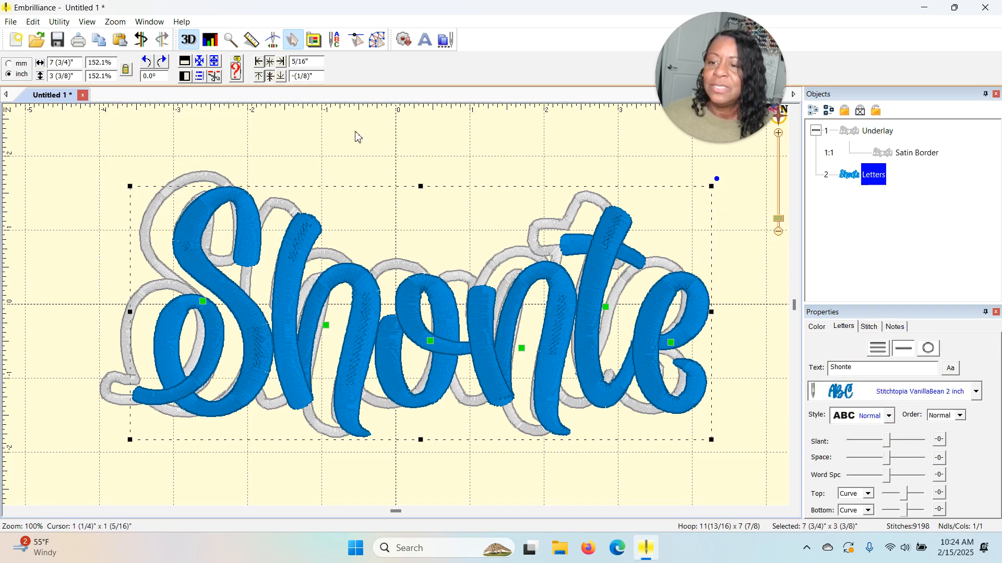
pyautogui.click(198, 65)
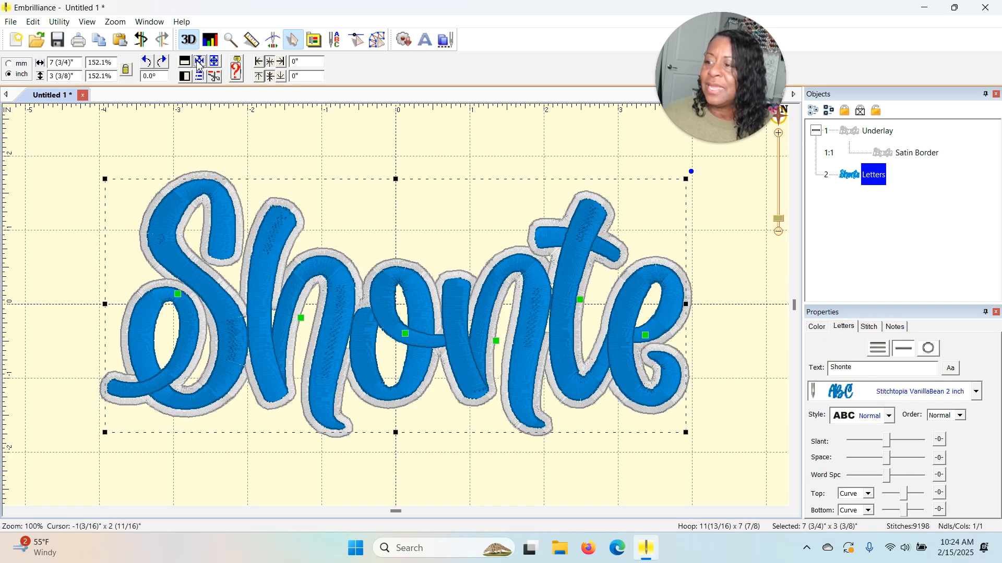
pyautogui.click(432, 150)
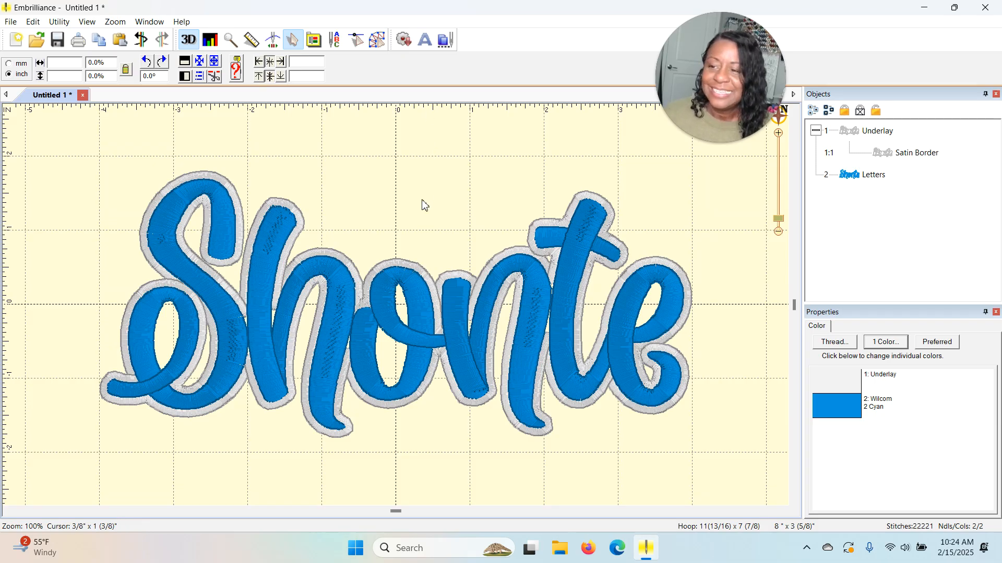
# - Delete the satin border and add new knockdown stitching behind the name with an inflation of 2.5 mm
pyautogui.scroll(5, 428, 194)
pyautogui.scroll(-5, 428, 197)
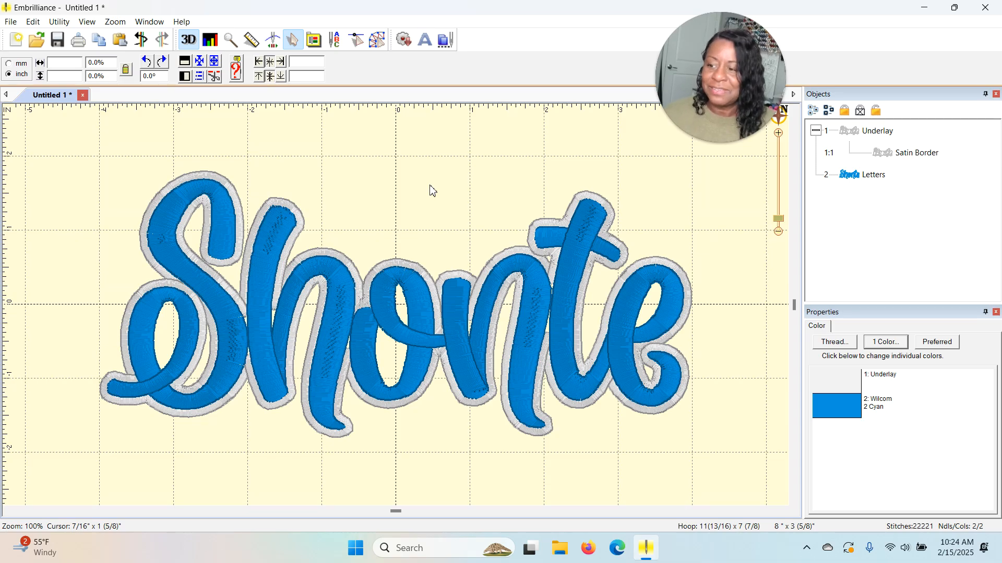
pyautogui.click(890, 158)
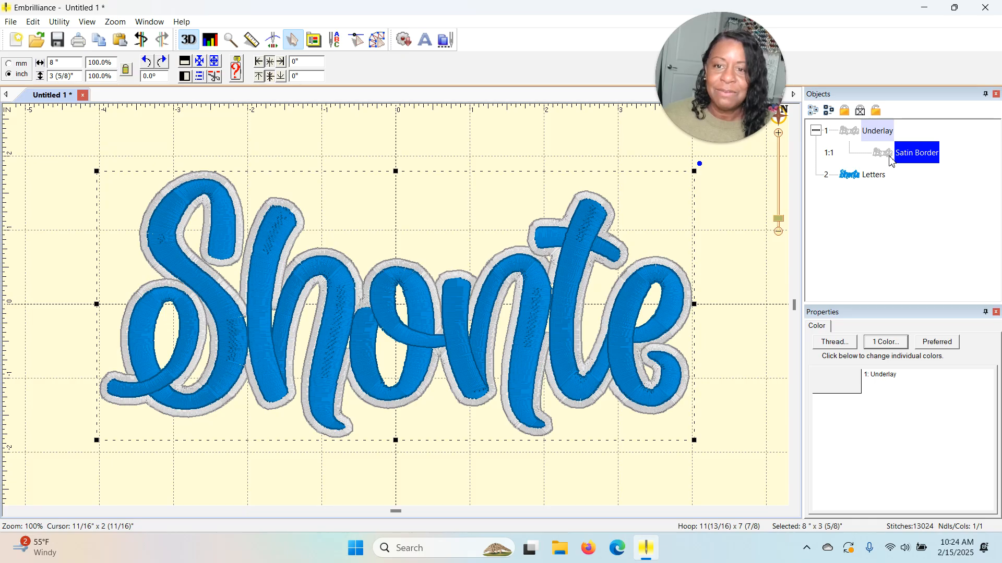
pyautogui.press('Delete')
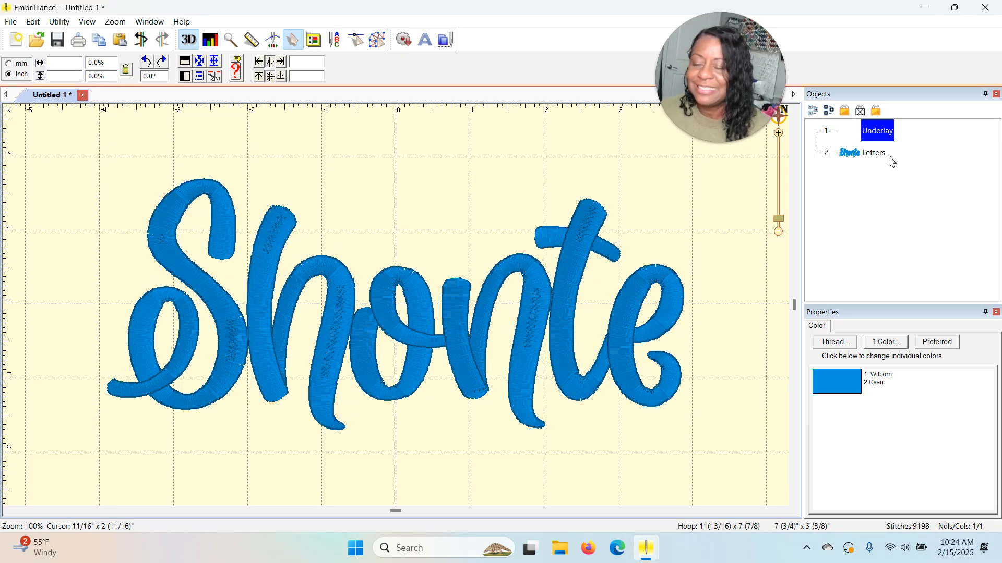
pyautogui.click(59, 22)
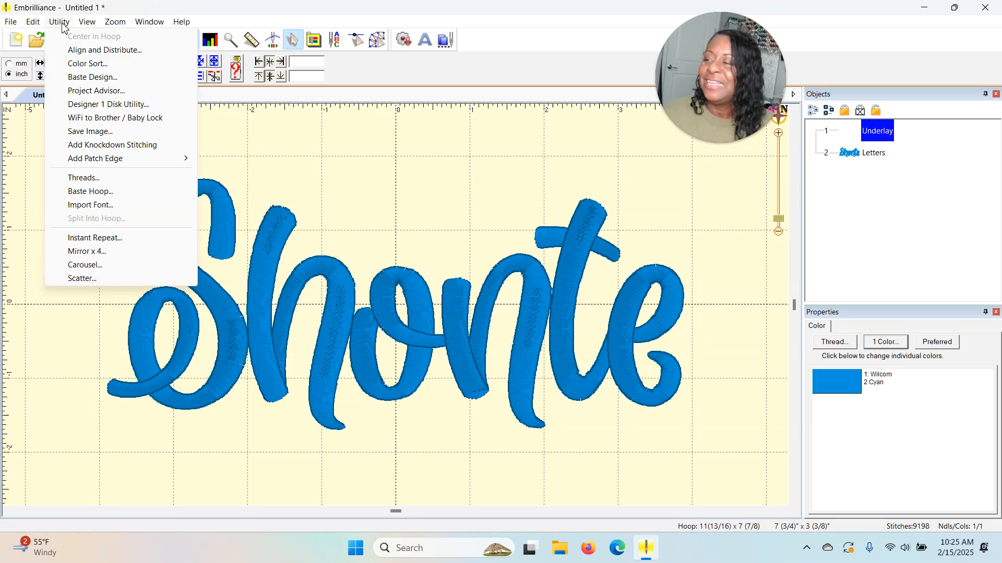
pyautogui.click(94, 145)
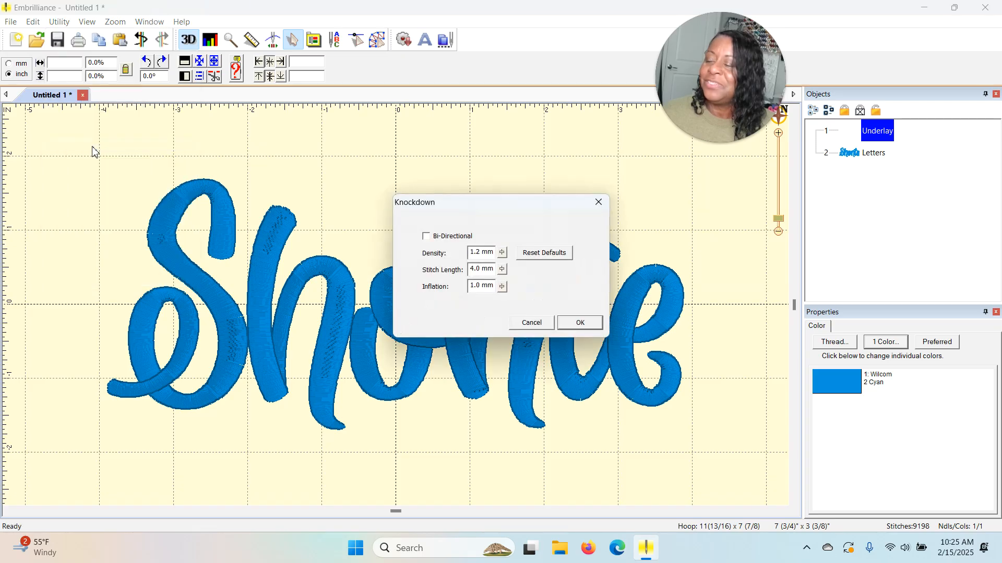
pyautogui.moveTo(502, 287); pyautogui.dragTo(508, 268)
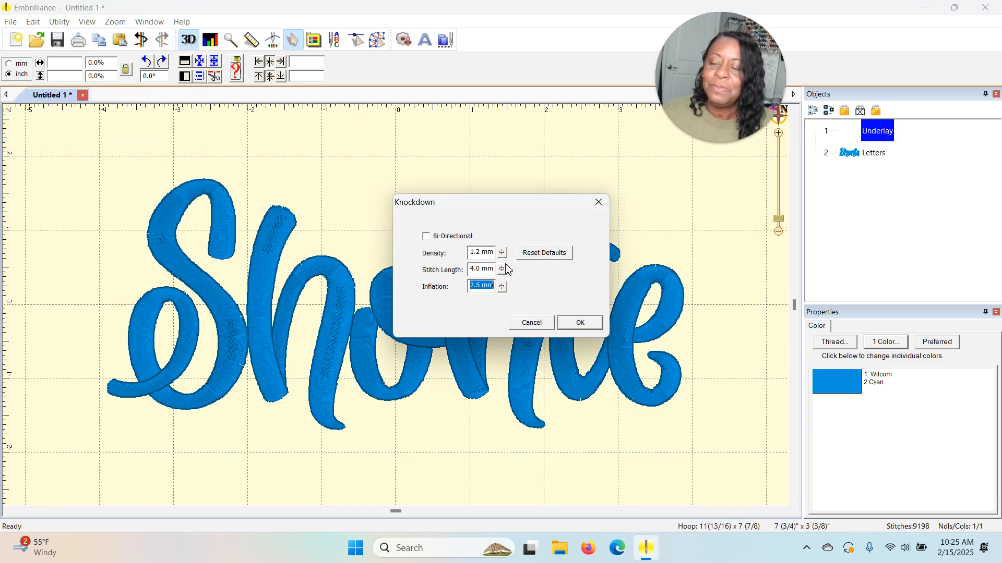
pyautogui.click(584, 325)
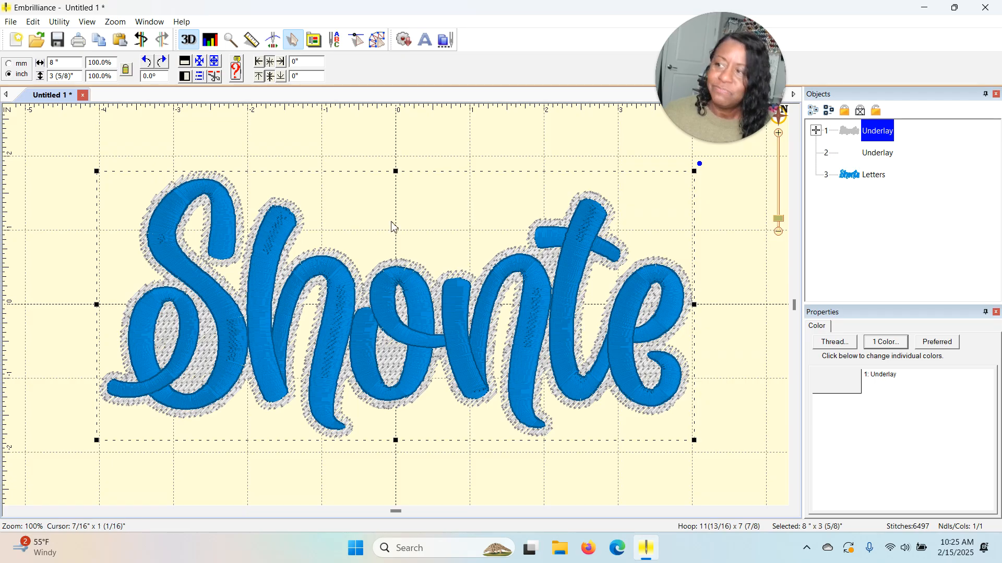
# - Convert the knockdown underlay to run stitching and recolor it with Madeira Thread Chest 1025 Gold Mine
pyautogui.click(378, 44)
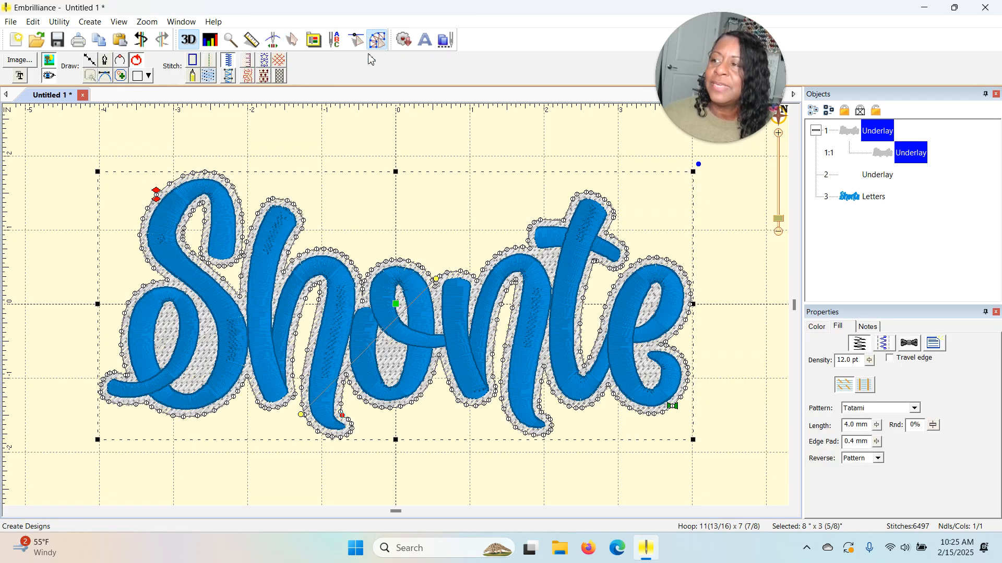
pyautogui.click(207, 64)
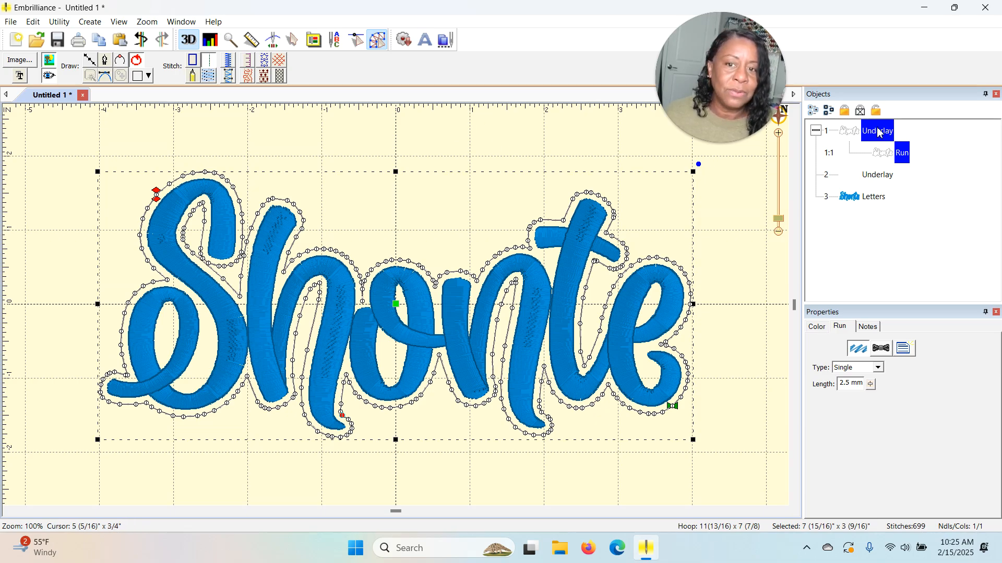
pyautogui.click(821, 328)
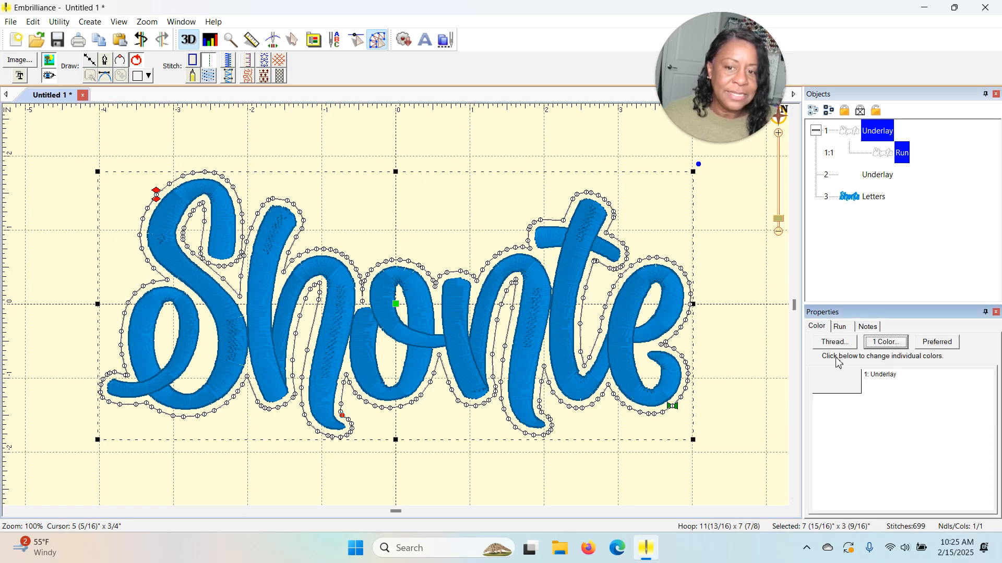
pyautogui.click(838, 387)
pyautogui.click(440, 347)
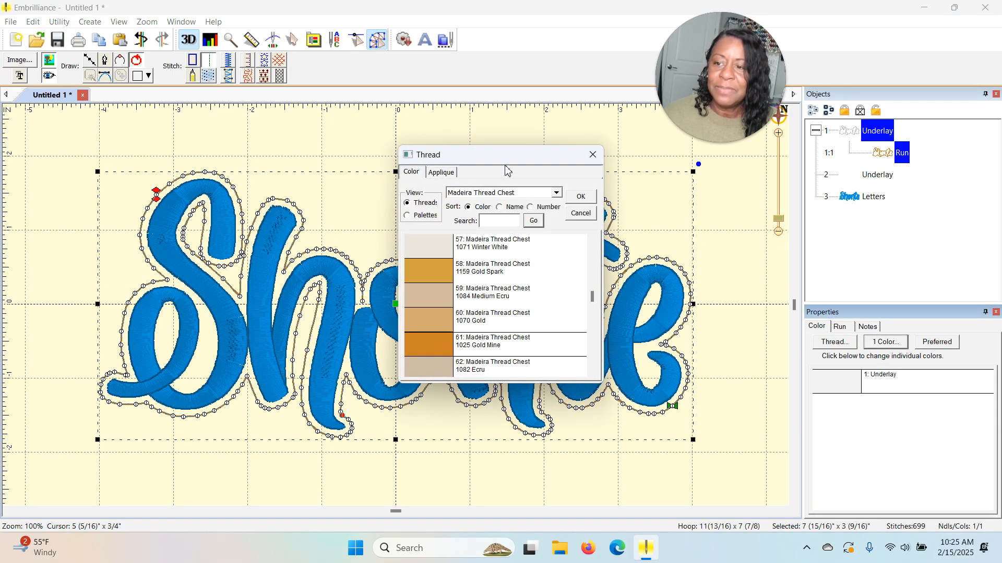
pyautogui.click(575, 197)
pyautogui.click(730, 194)
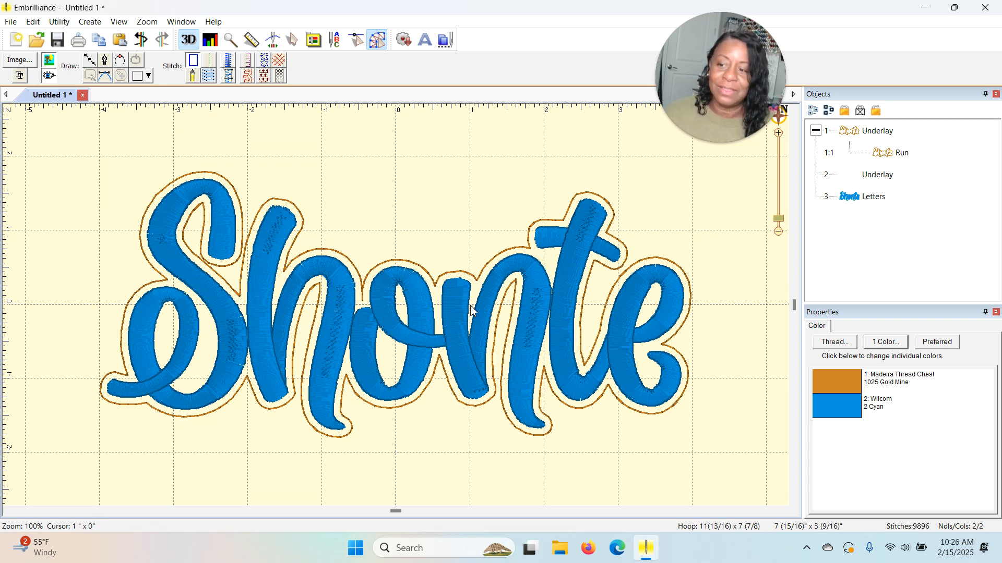
# - Try the BackStitch, Bean and Chain types in turn on the run outline around the name
pyautogui.click(340, 256)
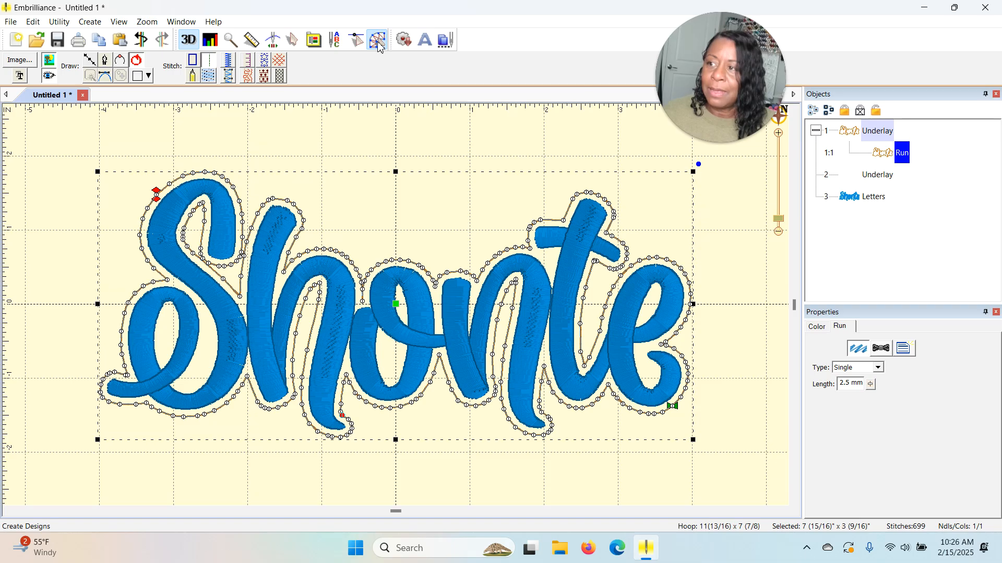
pyautogui.click(879, 367)
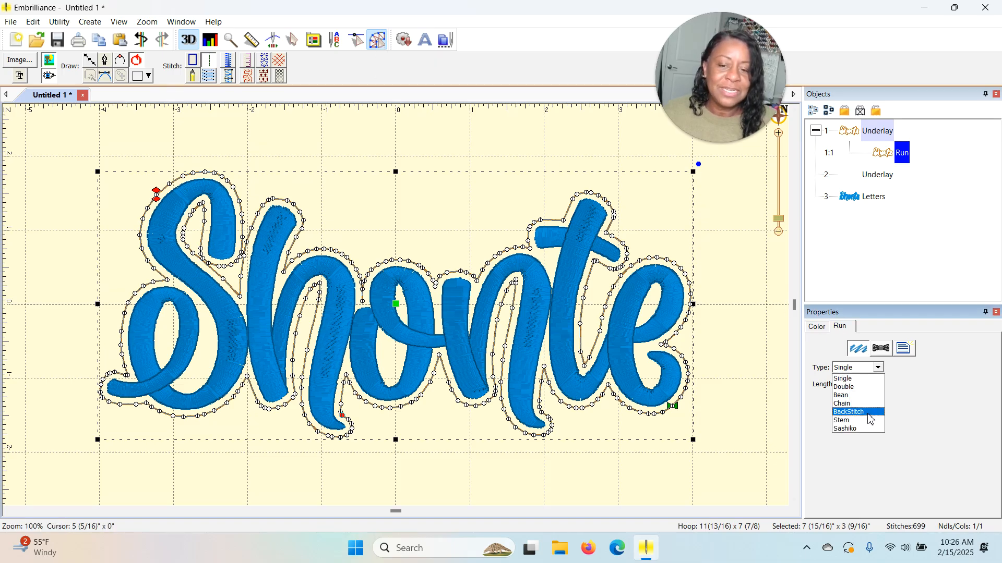
pyautogui.click(856, 412)
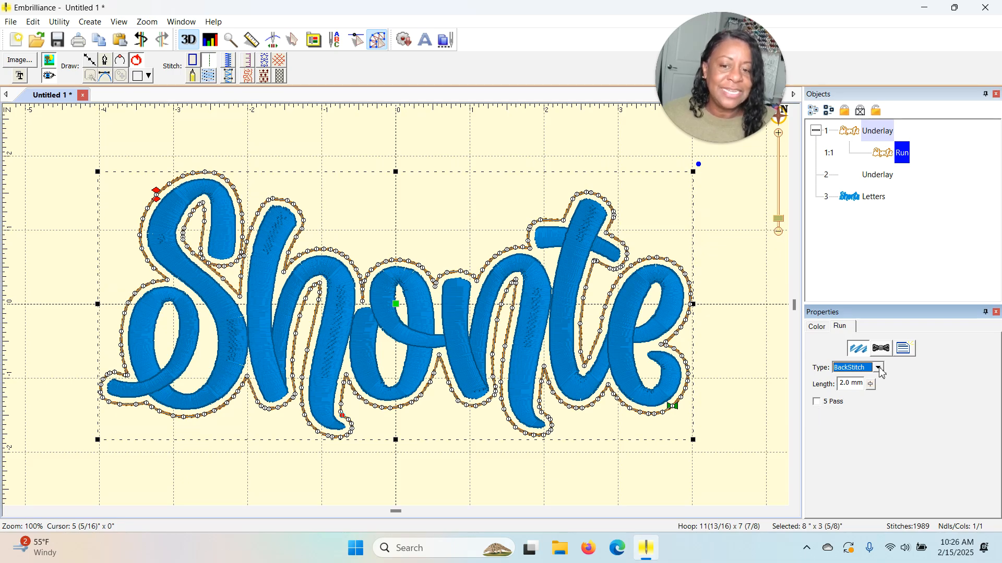
pyautogui.click(880, 368)
pyautogui.click(846, 399)
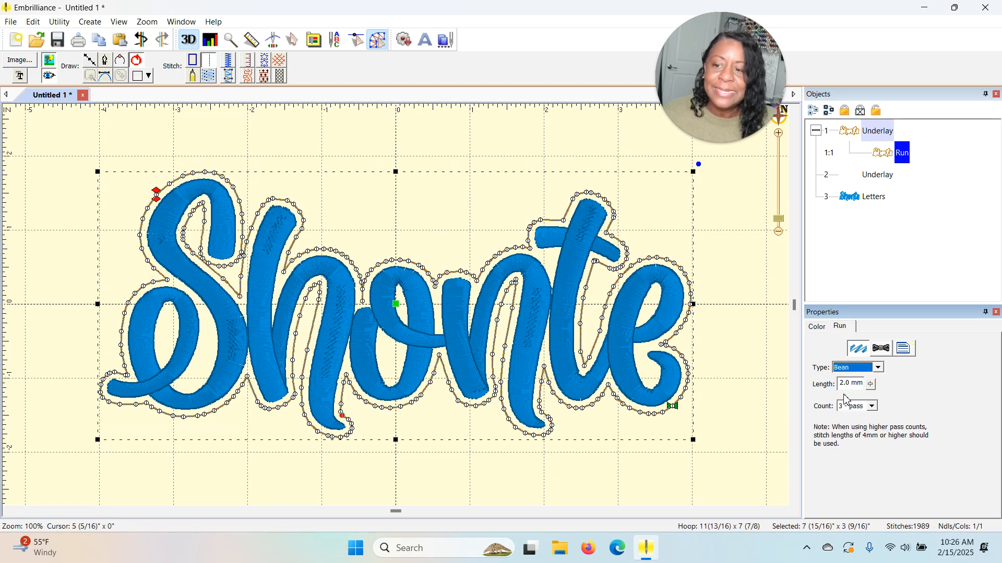
pyautogui.click(880, 369)
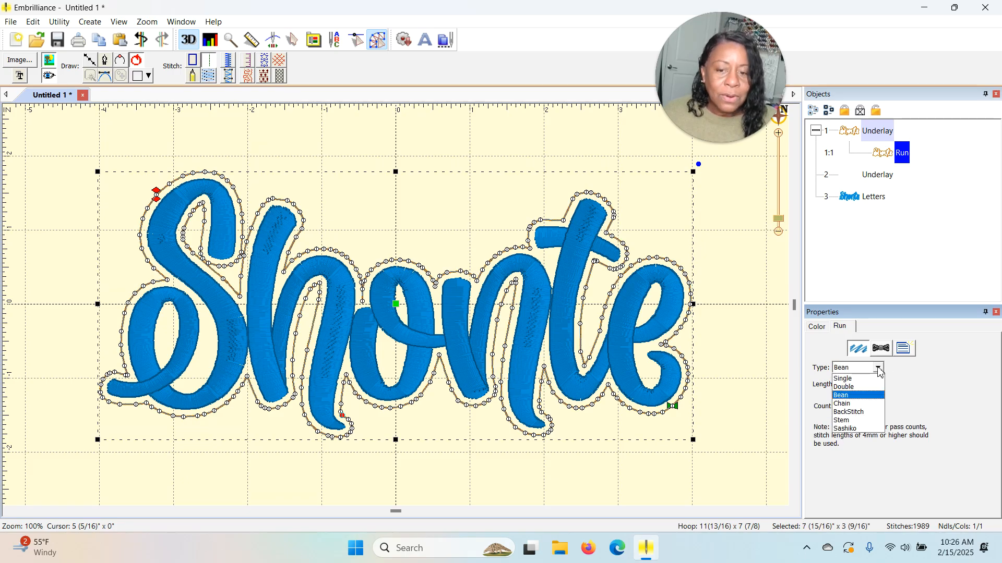
pyautogui.click(858, 404)
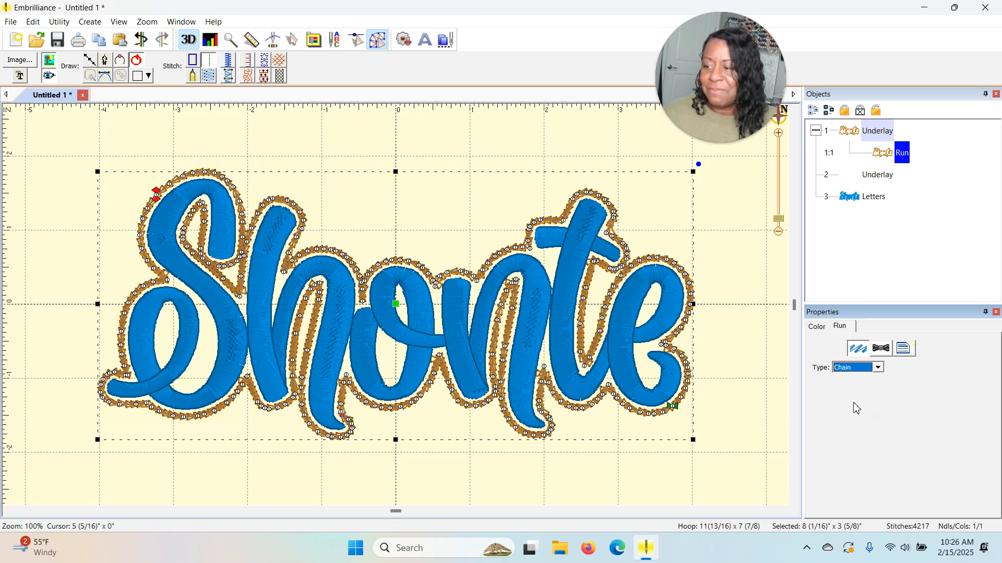
pyautogui.click(765, 446)
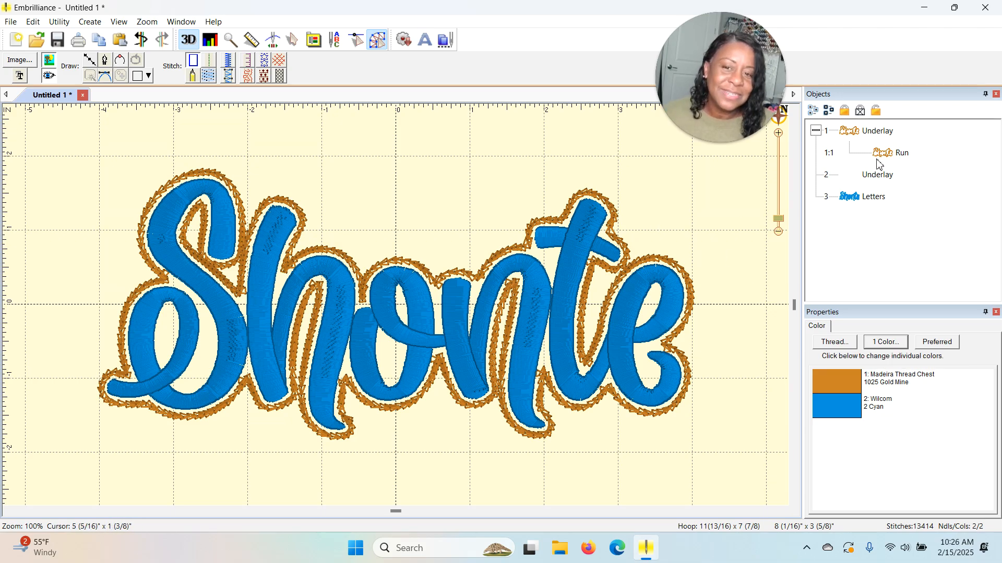
# - Try the Stem type on the run outline and inspect its stitches up close
pyautogui.click(881, 159)
pyautogui.click(878, 367)
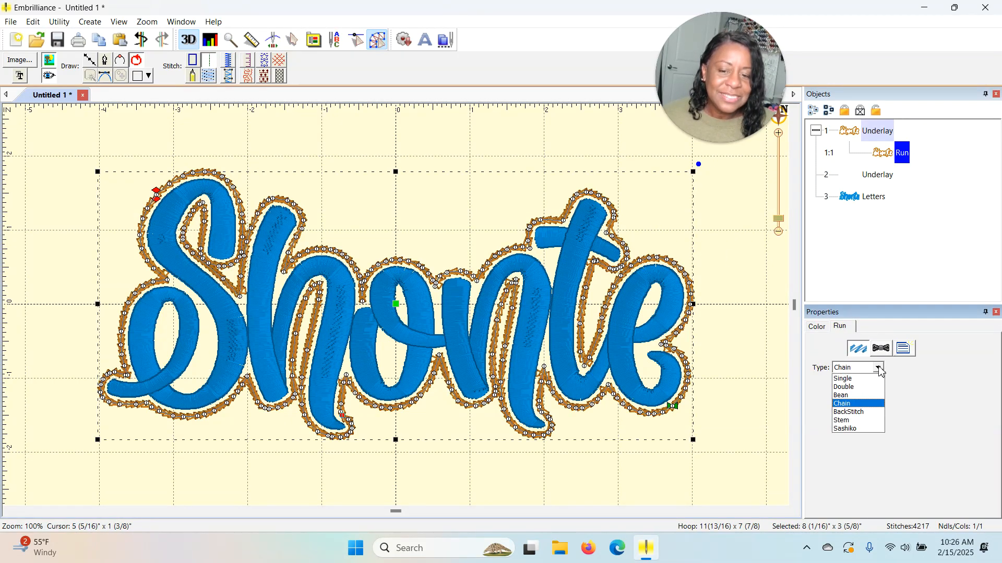
pyautogui.click(842, 420)
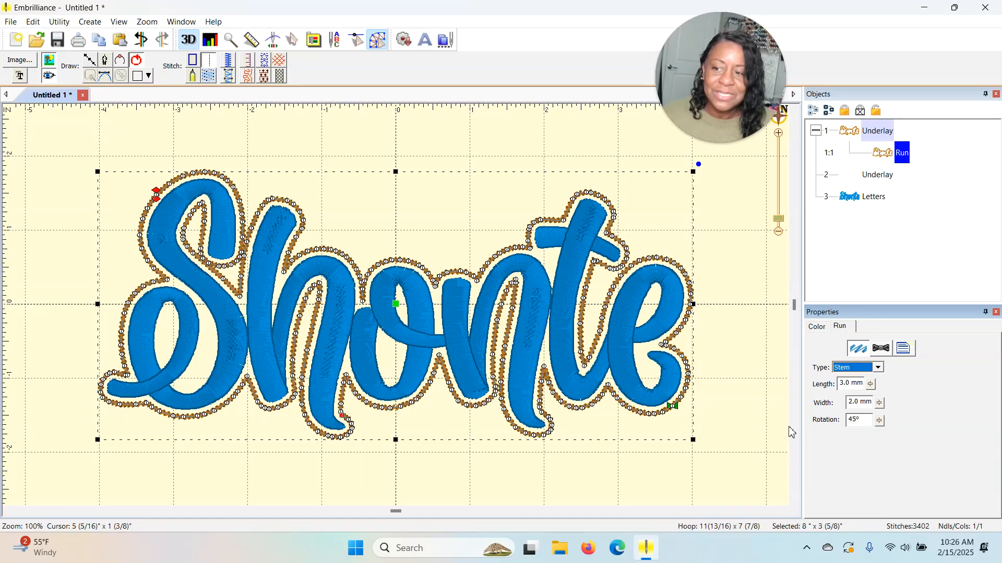
pyautogui.scroll(9, 726, 422)
pyautogui.scroll(-4, 725, 423)
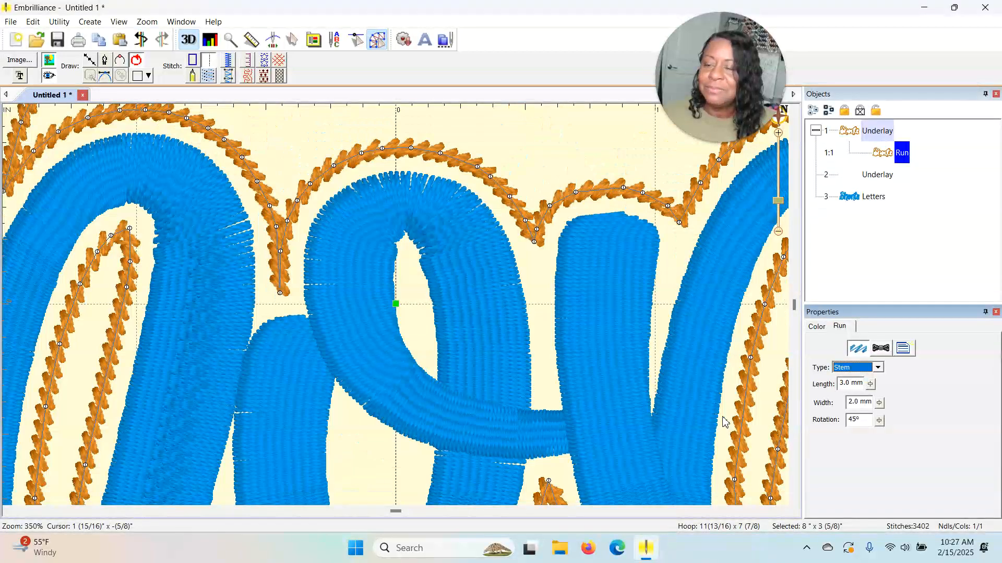
pyautogui.scroll(-4, 725, 422)
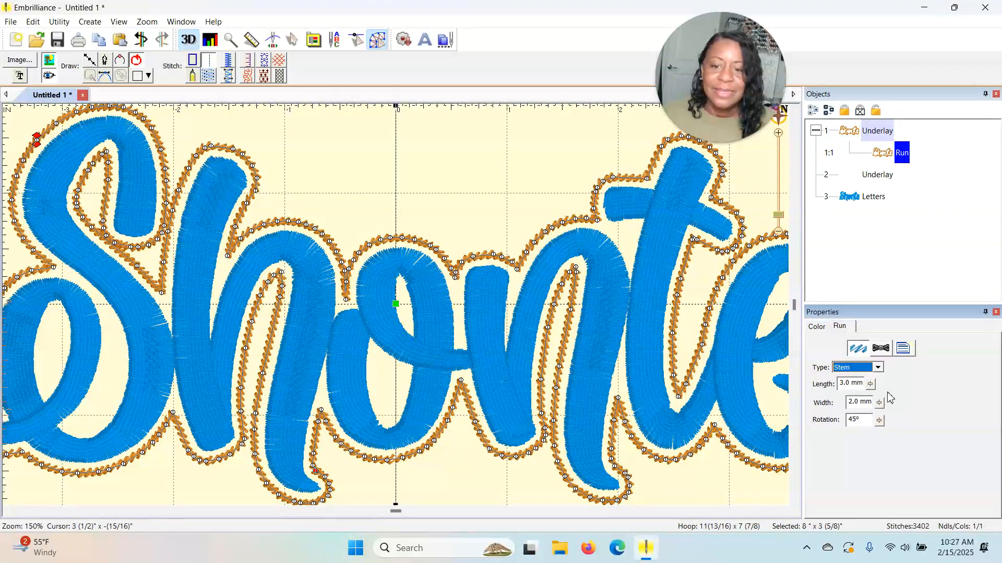
# - Change the run outline's type to Sashiko and inspect its stitches up close
pyautogui.click(878, 368)
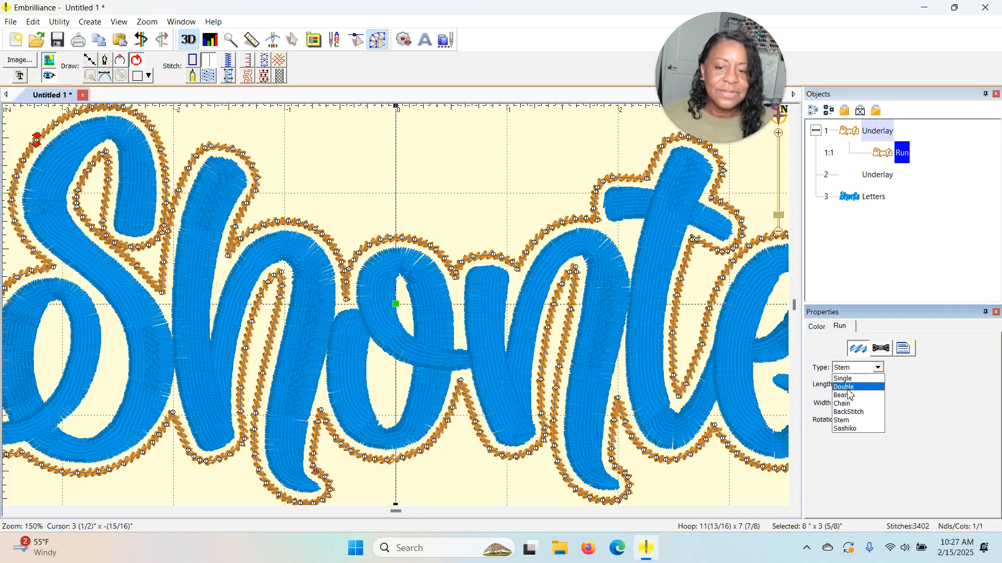
pyautogui.click(845, 429)
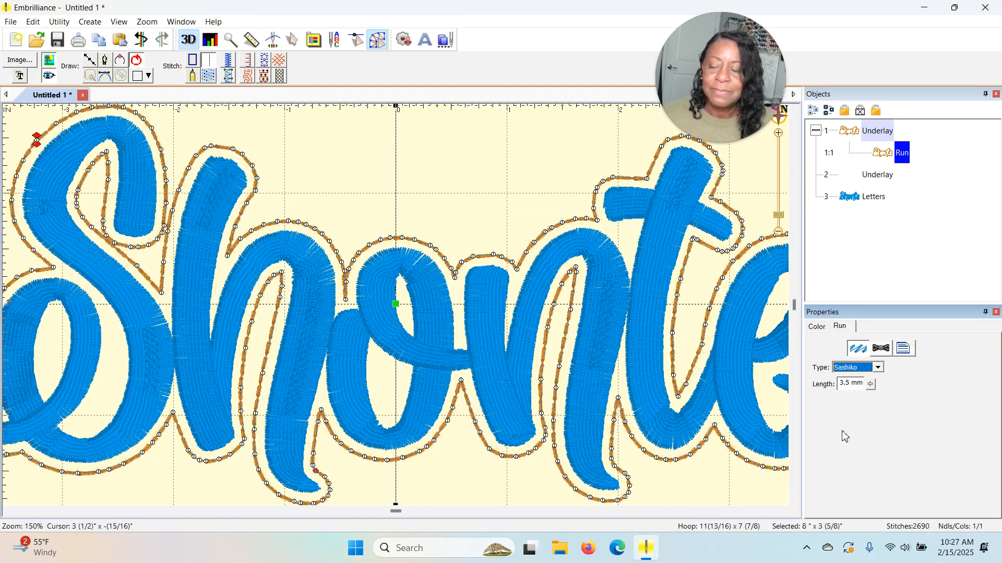
pyautogui.scroll(4, 509, 251)
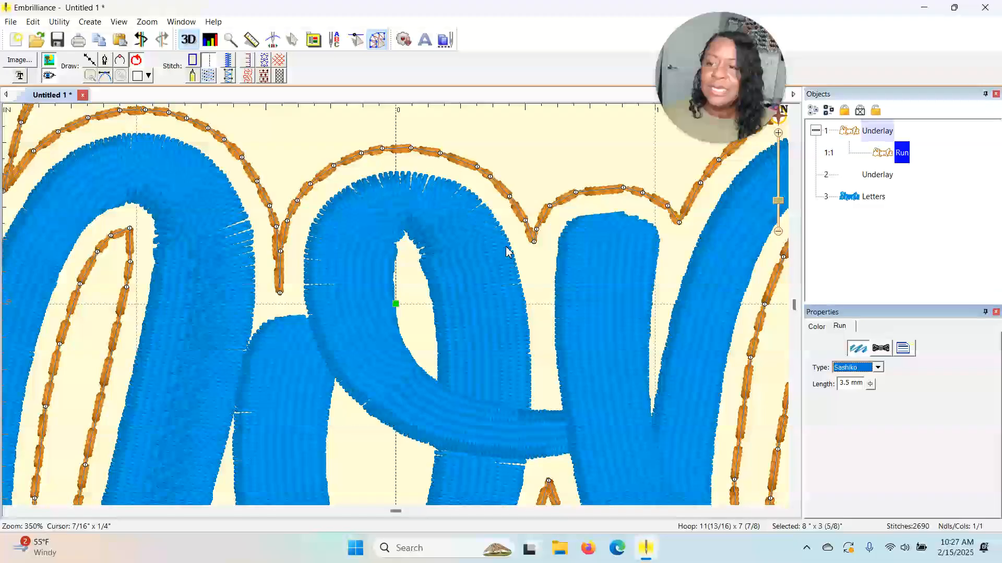
pyautogui.scroll(2, 487, 267)
pyautogui.scroll(-2, 499, 256)
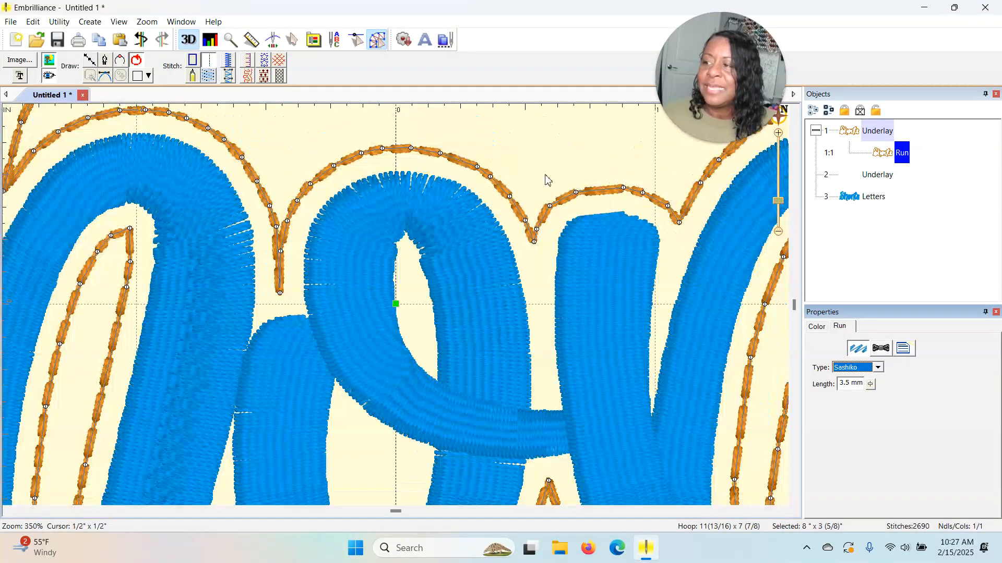
pyautogui.click(549, 177)
pyautogui.scroll(1, 549, 172)
pyautogui.scroll(-1, 548, 172)
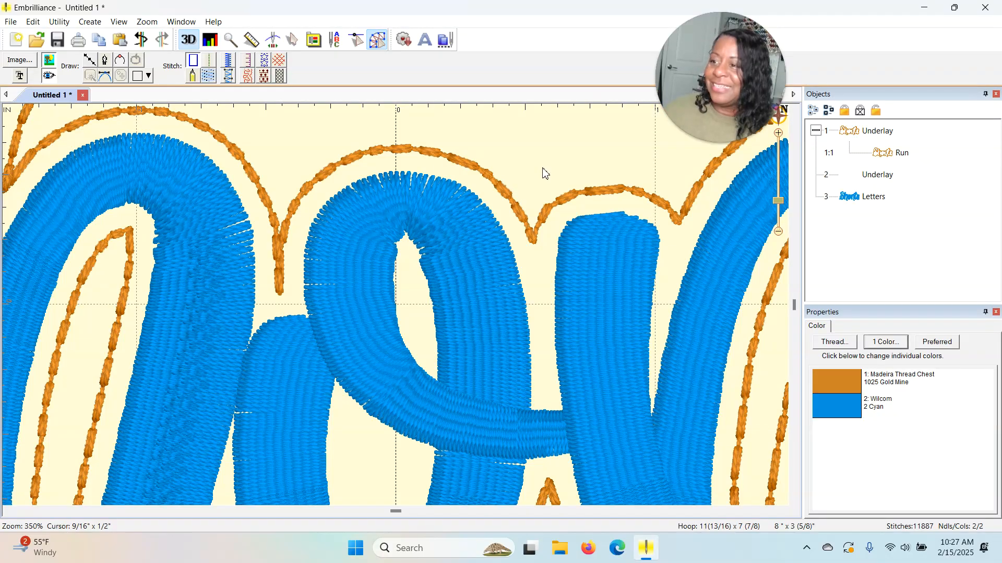
pyautogui.scroll(3, 515, 158)
pyautogui.scroll(-8, 514, 159)
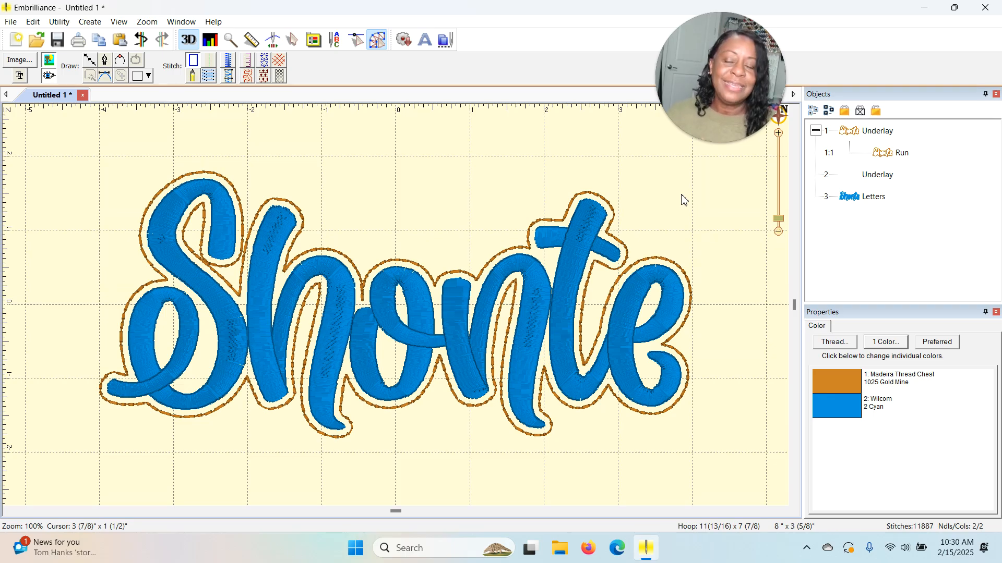
pyautogui.click(447, 45)
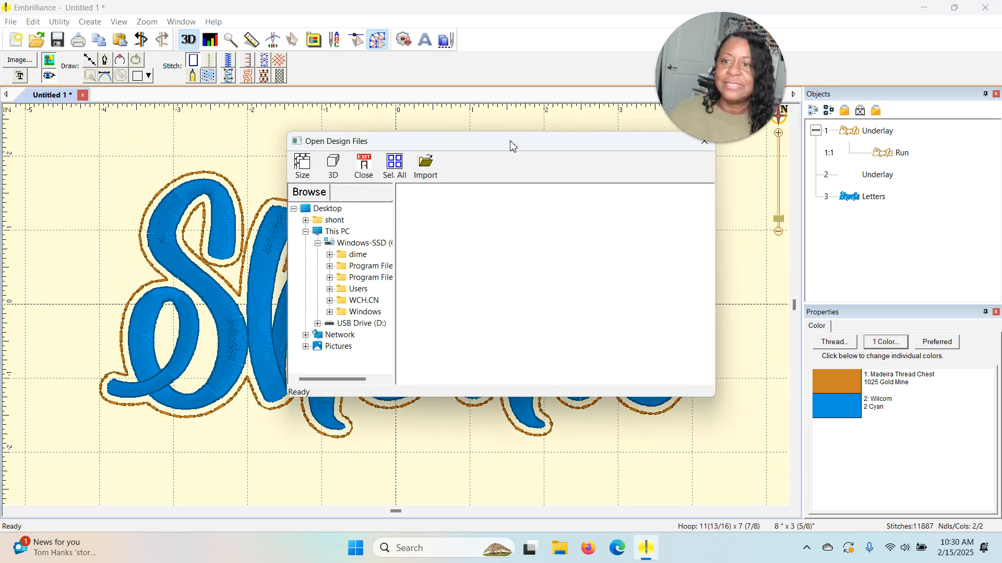
pyautogui.moveTo(696, 52); pyautogui.dragTo(759, 42)
pyautogui.click(705, 141)
pyautogui.scroll(-1, 586, 234)
pyautogui.scroll(1, 586, 238)
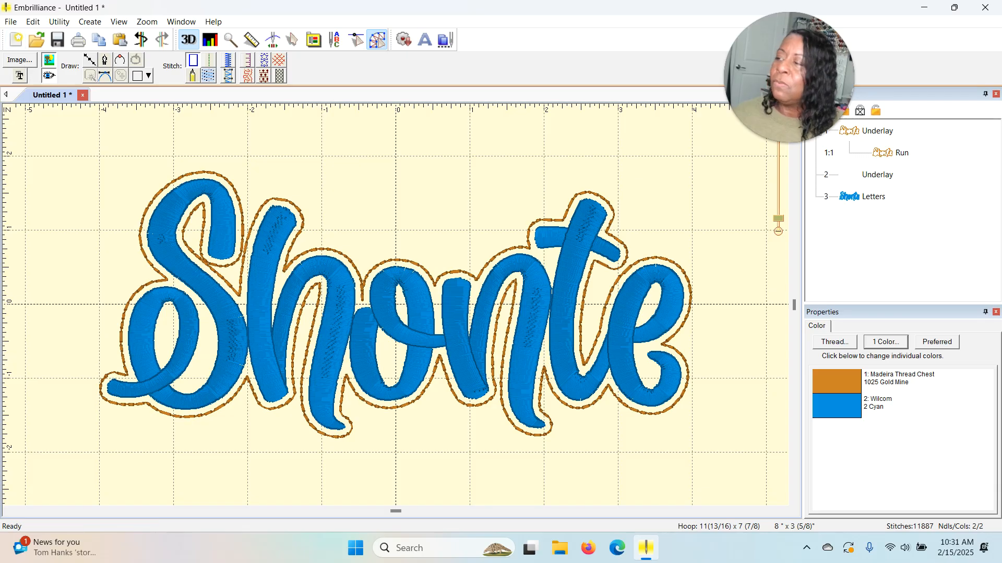
# - Start a new design and add a lettering object that spells the same name as in the first design
pyautogui.click(18, 46)
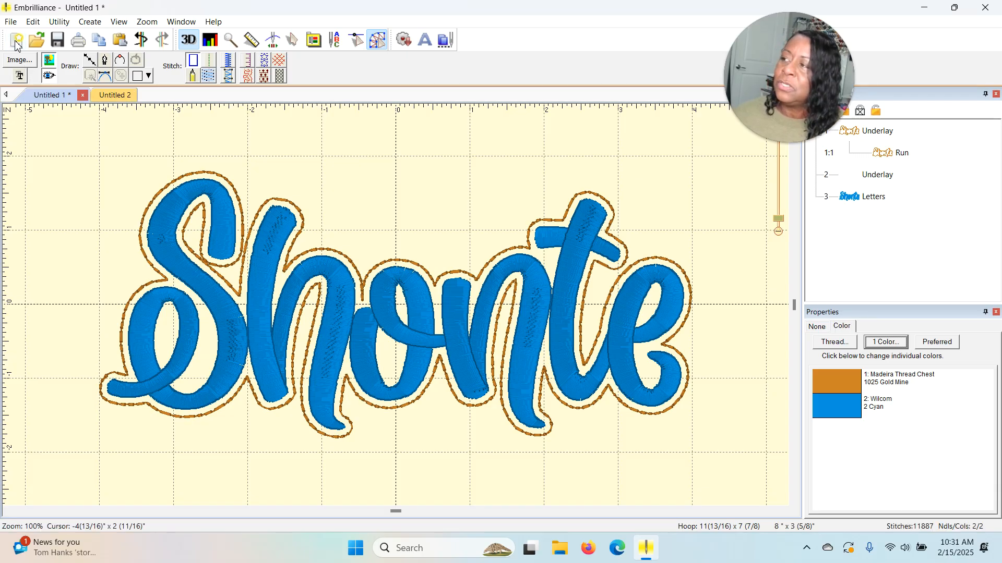
pyautogui.click(422, 45)
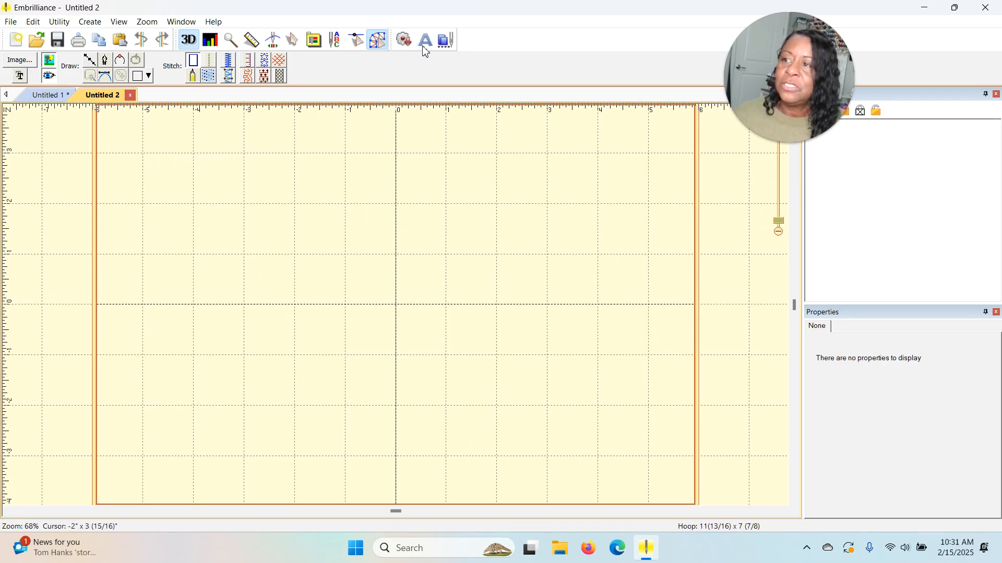
pyautogui.doubleClick(851, 367)
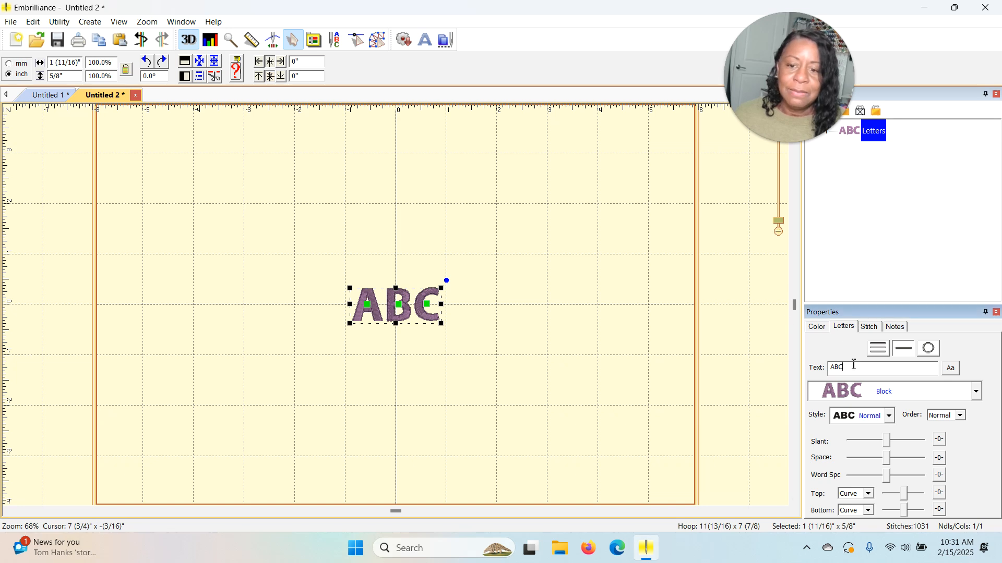
pyautogui.write('Shonte')
pyautogui.press('Return')
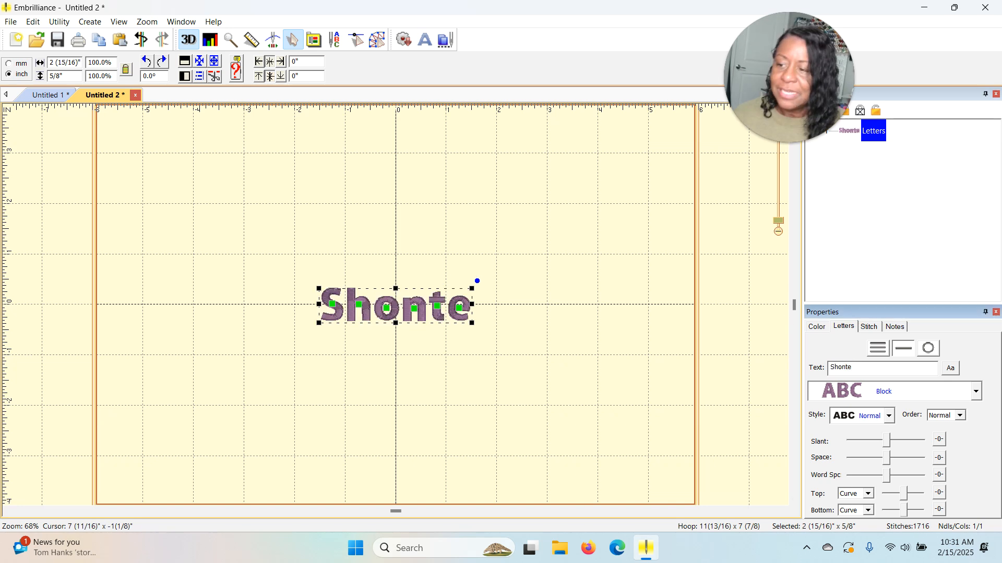
# - Set the name lettering's font to Stitchtopia AfterHours 2 inch
pyautogui.click(976, 392)
pyautogui.scroll(-10, 914, 316)
pyautogui.scroll(-15, 914, 315)
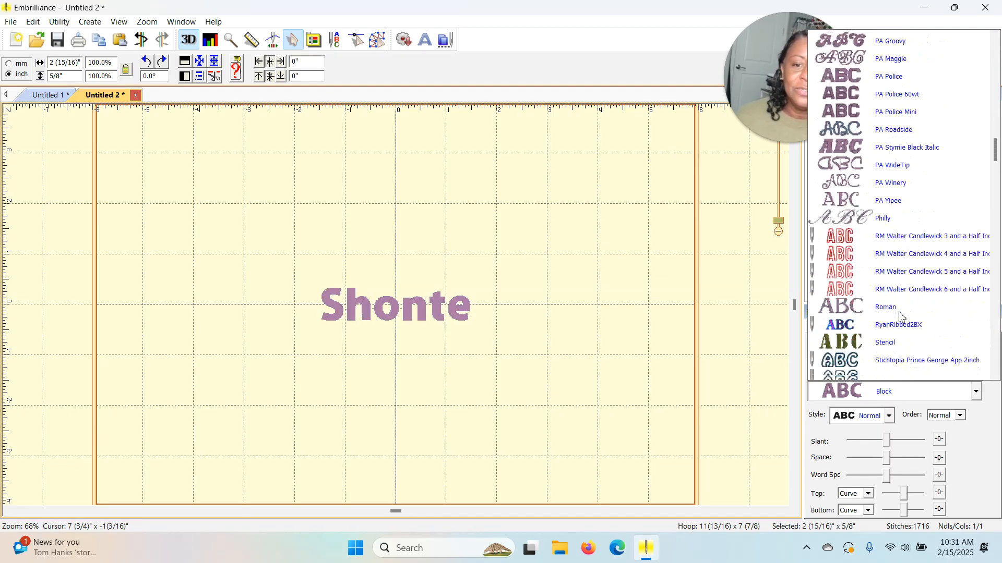
pyautogui.scroll(3, 844, 166)
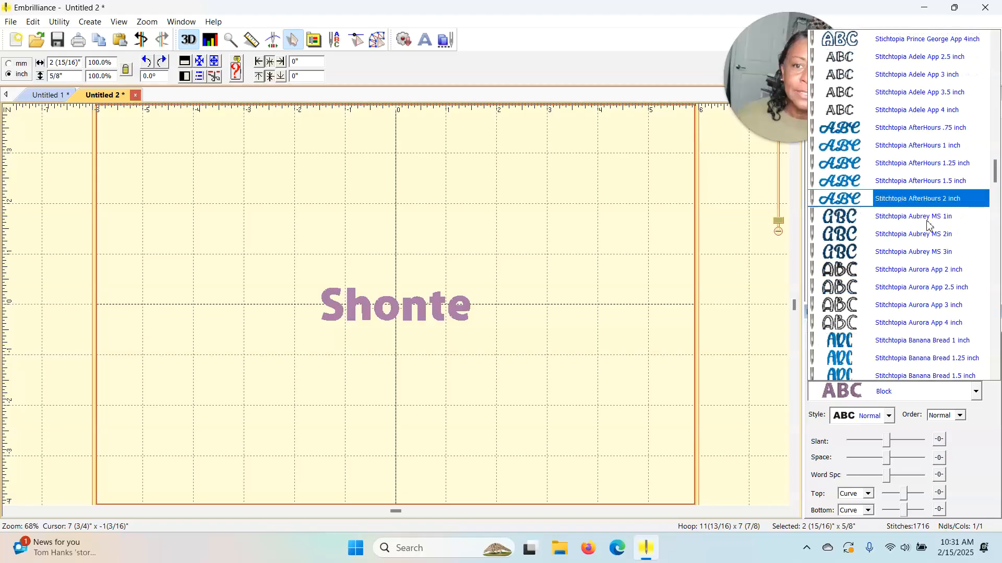
pyautogui.click(843, 199)
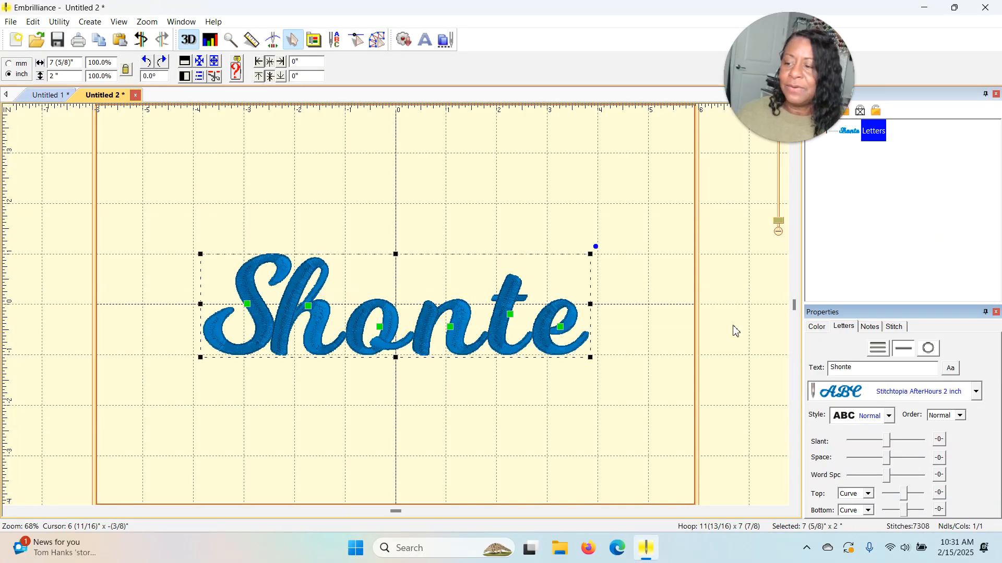
# - Stretch the name lettering upward to a height of about 2 15/16 inches, keeping its width
pyautogui.click(445, 425)
pyautogui.click(412, 351)
pyautogui.moveTo(396, 254); pyautogui.dragTo(389, 207)
pyautogui.click(408, 370)
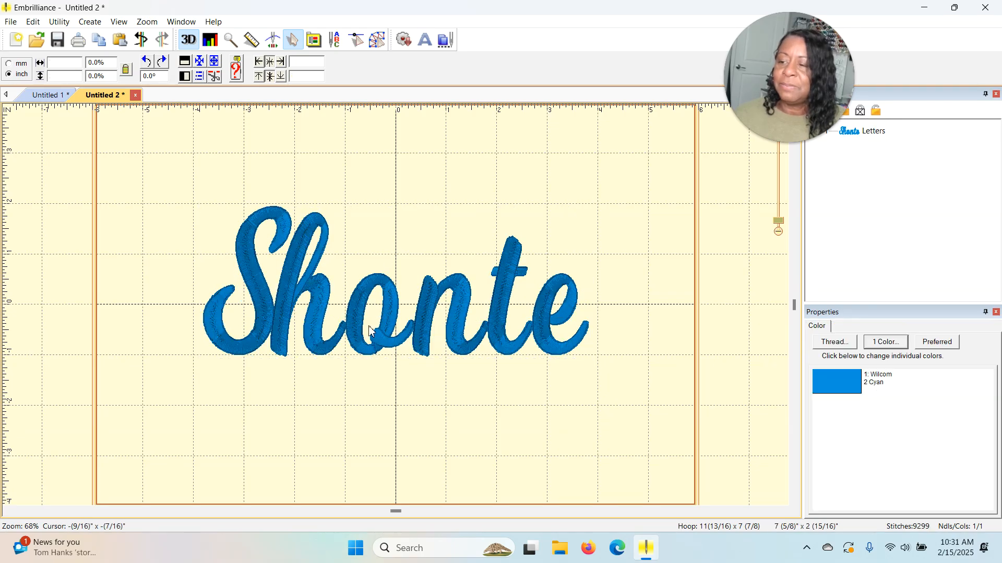
# - Shift the individual letters of the name so neighbouring letters join, narrowing the lettering to about 6 13/16 inches wide
pyautogui.click(396, 331)
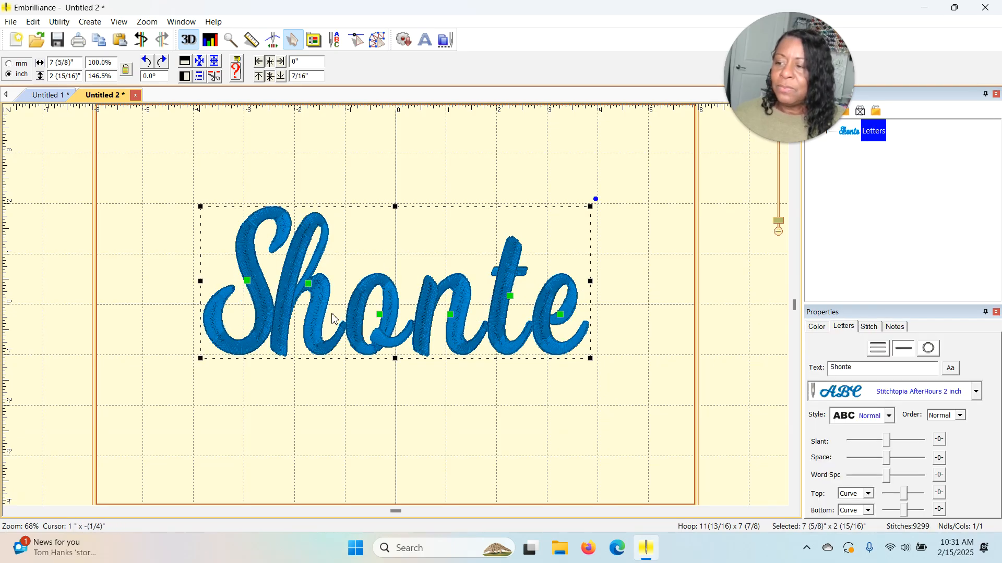
pyautogui.click(308, 286)
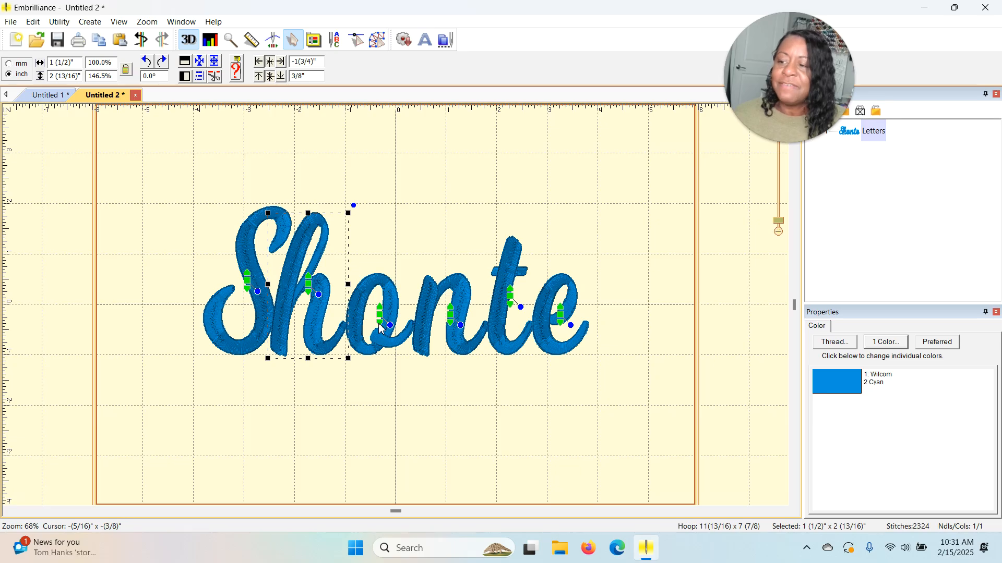
pyautogui.moveTo(382, 328); pyautogui.dragTo(372, 328)
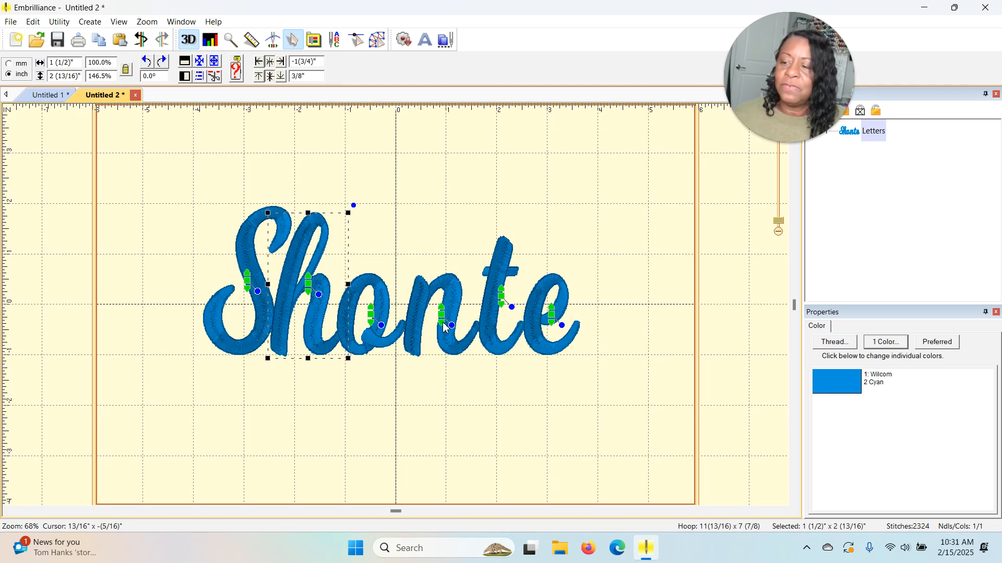
pyautogui.moveTo(440, 328); pyautogui.dragTo(429, 328)
pyautogui.moveTo(490, 312); pyautogui.dragTo(519, 329)
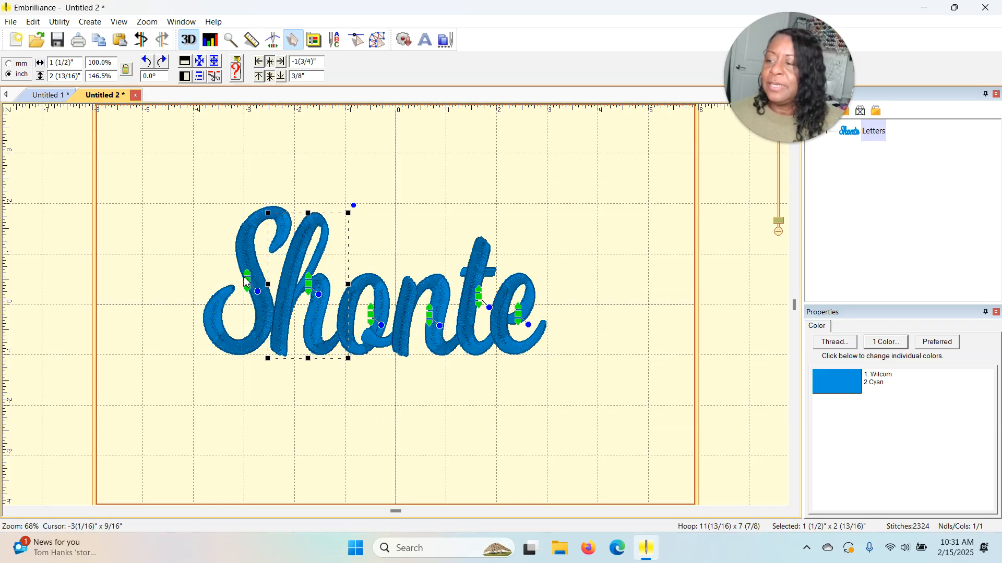
pyautogui.moveTo(248, 287); pyautogui.dragTo(249, 288)
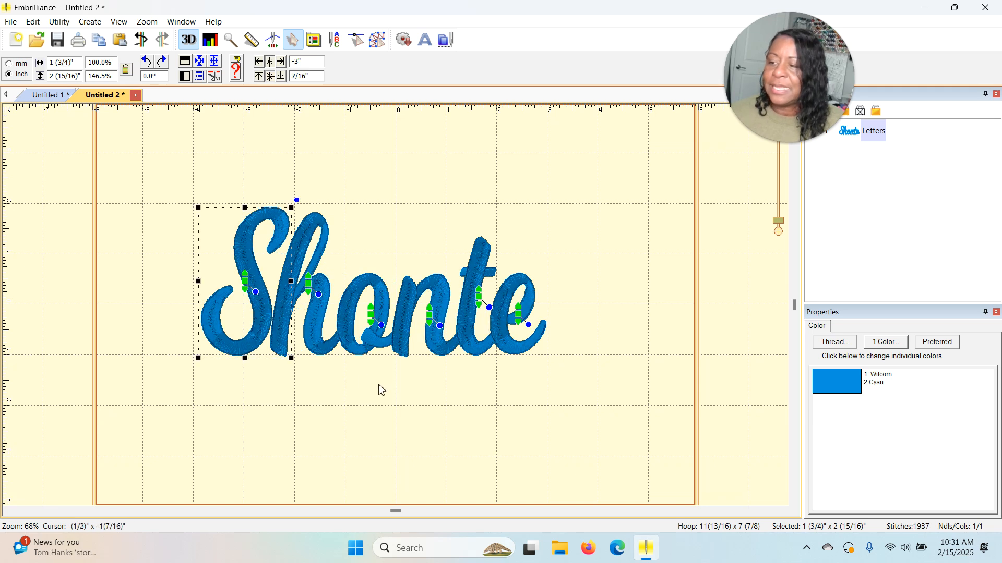
pyautogui.click(381, 388)
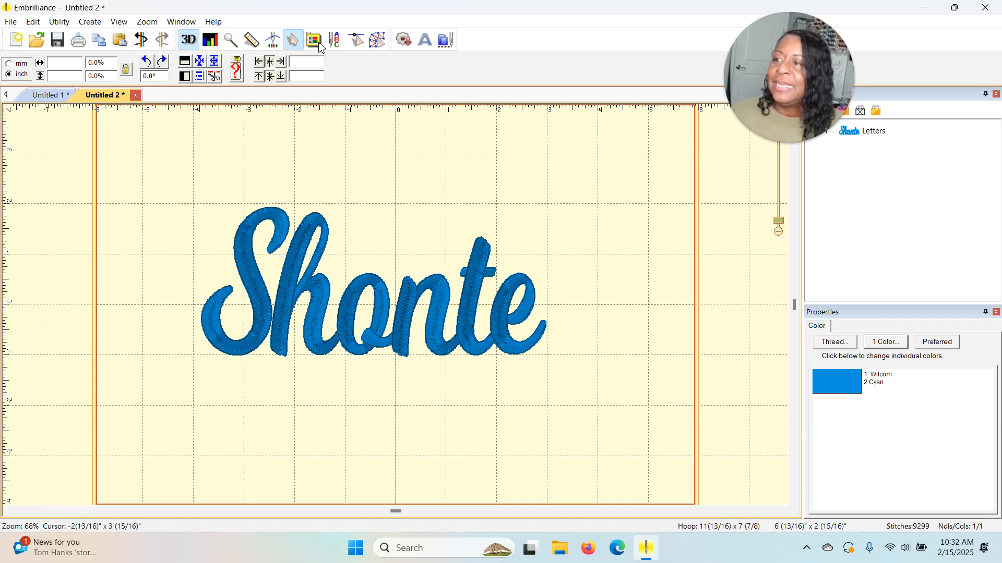
# - Draw a rectangle shape around the name, about 8 1/2 inches wide and 4 7/8 inches high
pyautogui.click(379, 42)
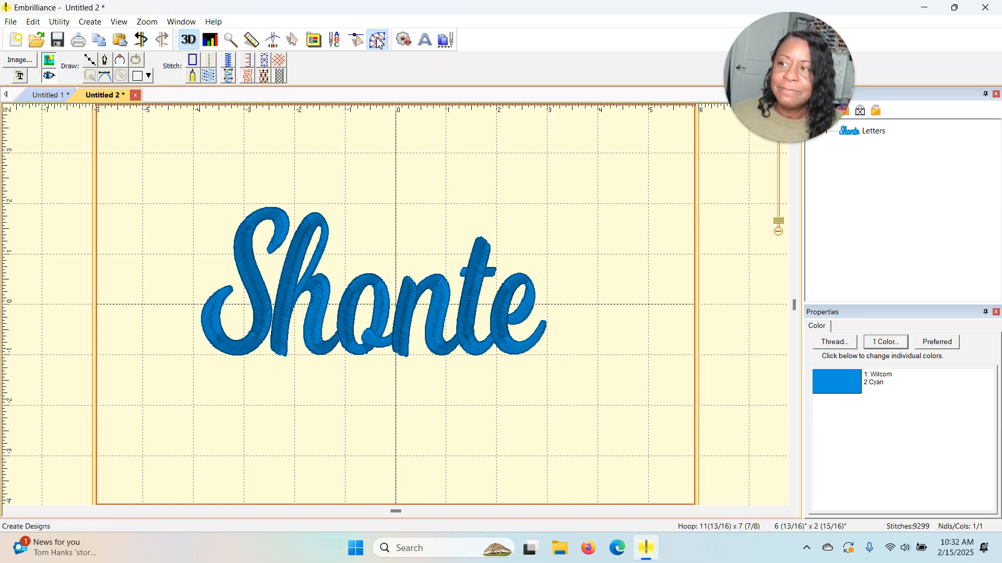
pyautogui.click(148, 78)
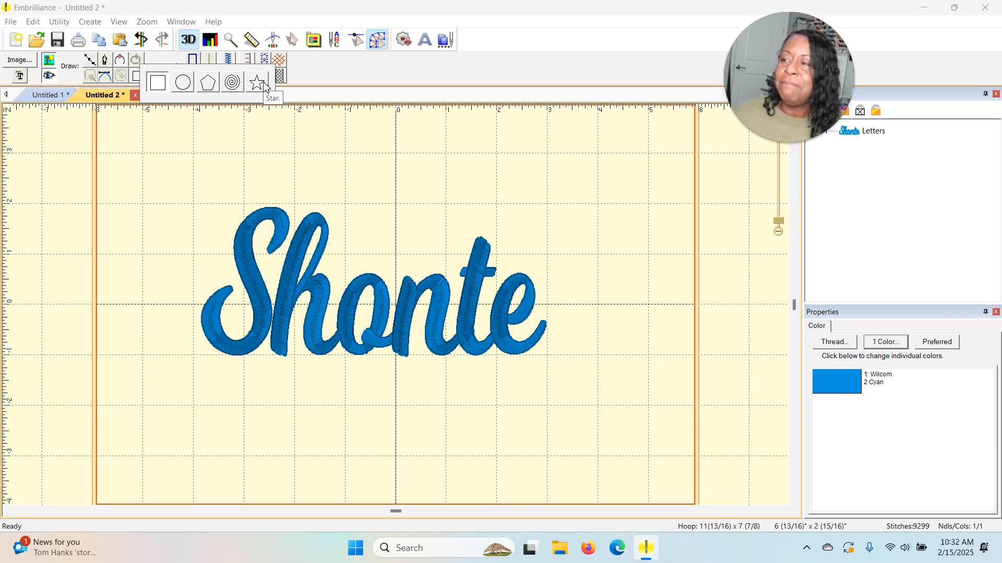
pyautogui.click(162, 85)
pyautogui.moveTo(173, 179); pyautogui.dragTo(606, 427)
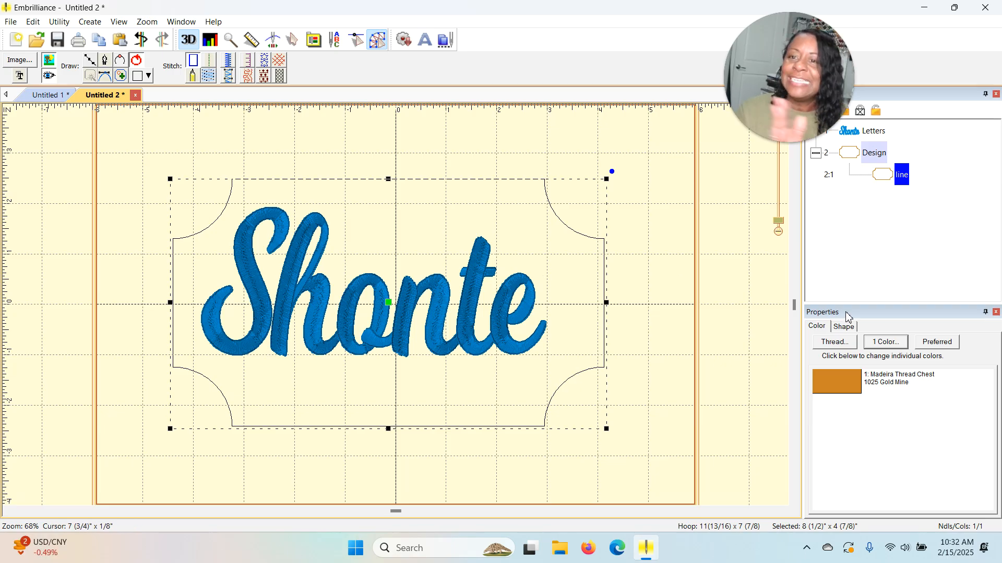
# - Reduce the rectangle's height to about 4 3/16 inches by bringing its lower and upper edges closer to the name
pyautogui.click(678, 262)
pyautogui.click(433, 428)
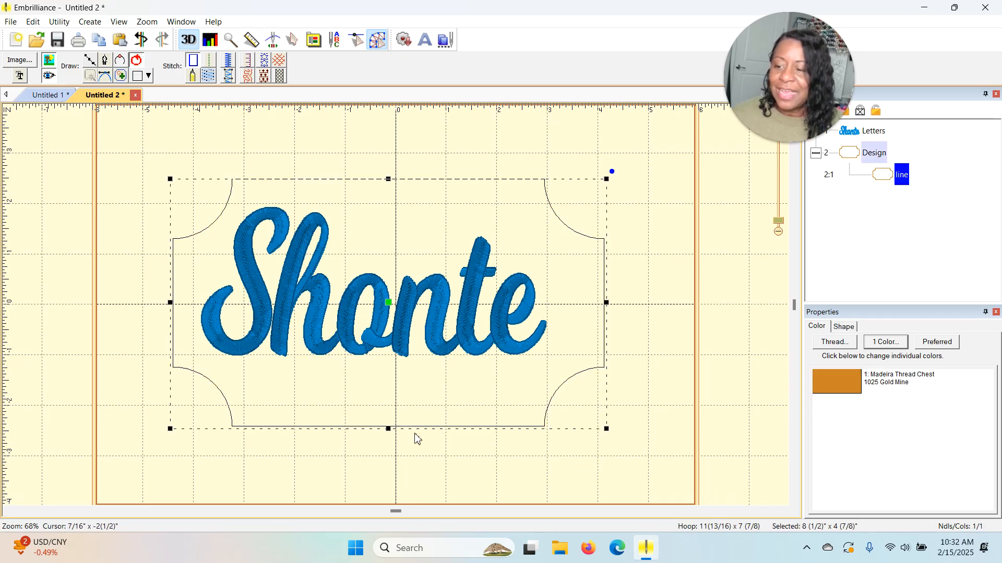
pyautogui.moveTo(389, 429); pyautogui.dragTo(388, 407)
pyautogui.moveTo(386, 178)
pyautogui.mouseDown()
pyautogui.moveTo(387, 203)
pyautogui.moveTo(387, 193)
pyautogui.mouseUp()
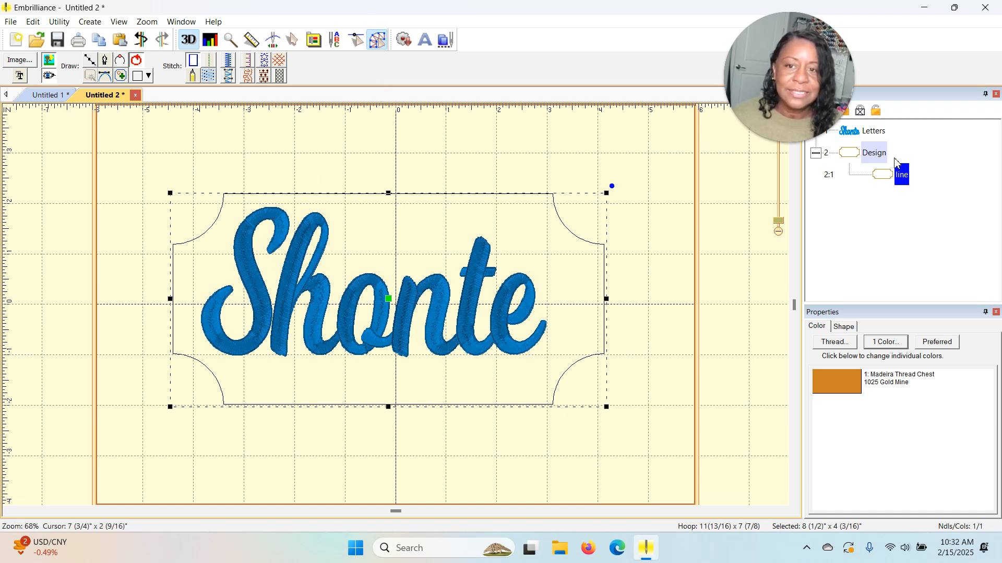
pyautogui.moveTo(801, 83); pyautogui.dragTo(701, 83)
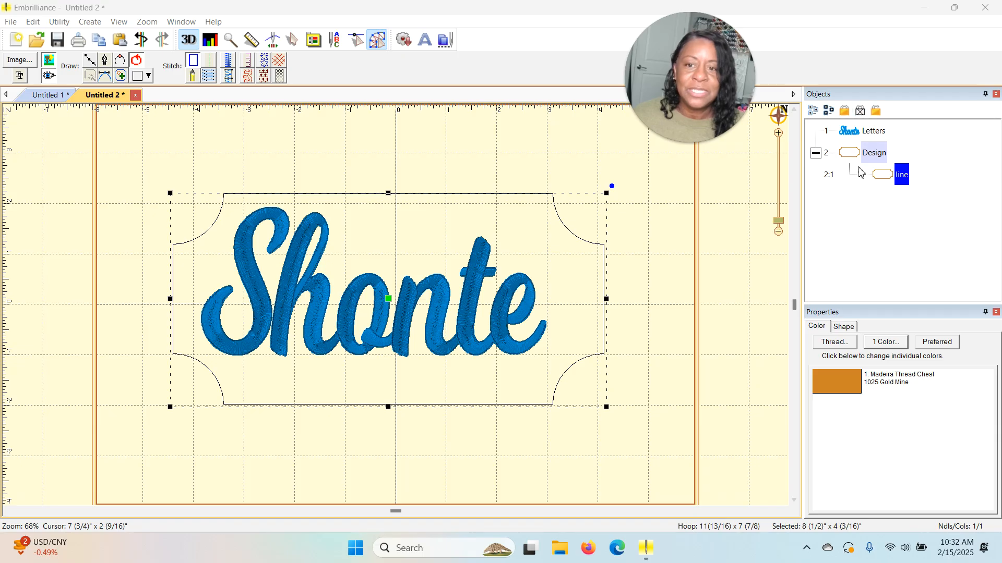
# - Set the rectangle's corner radius to 10% for rounded outward corners
pyautogui.click(844, 327)
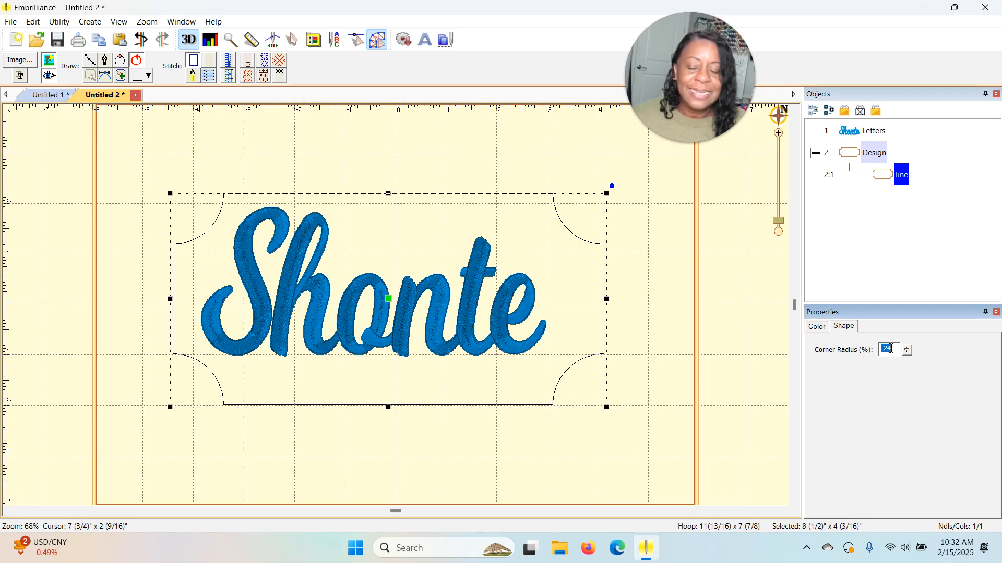
pyautogui.click(909, 351)
pyautogui.moveTo(911, 417); pyautogui.dragTo(913, 396)
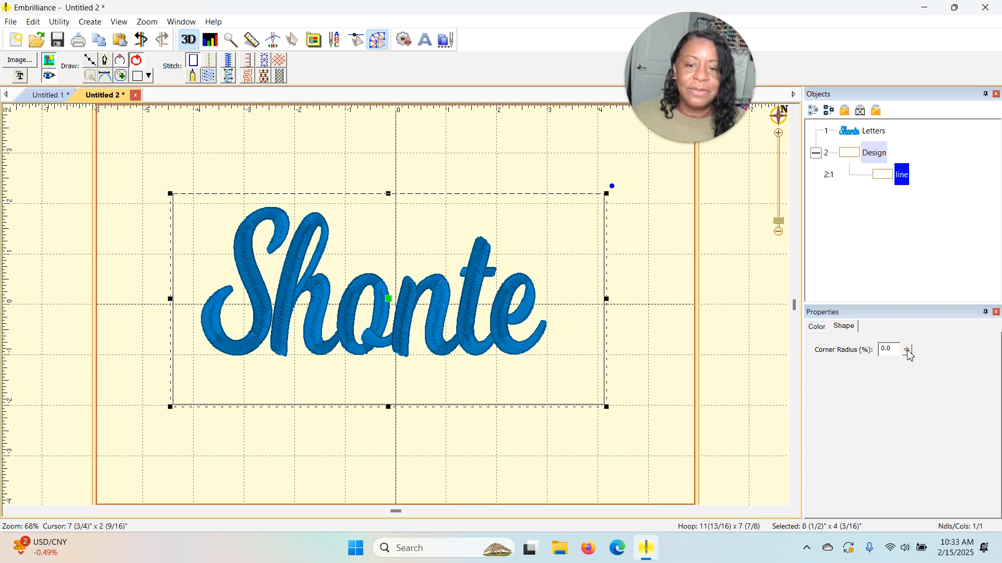
pyautogui.moveTo(909, 359); pyautogui.dragTo(911, 383)
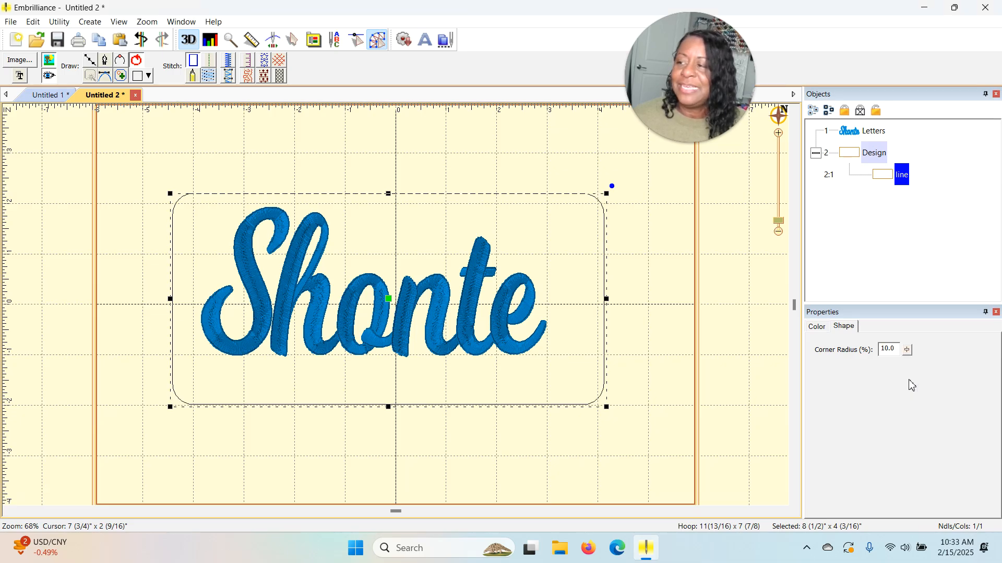
pyautogui.click(649, 462)
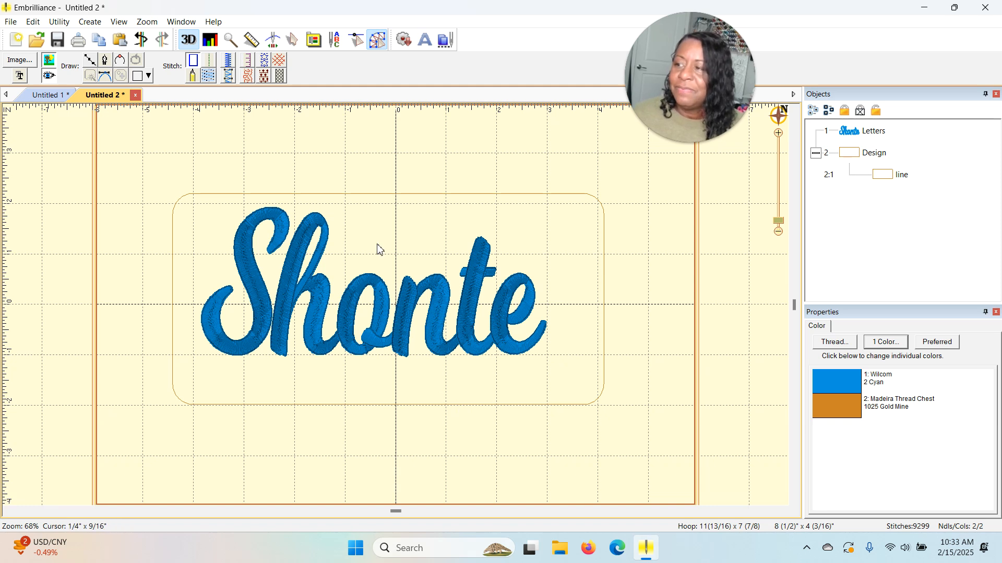
# - Convert the rounded rectangle's line into a satin border
pyautogui.click(901, 175)
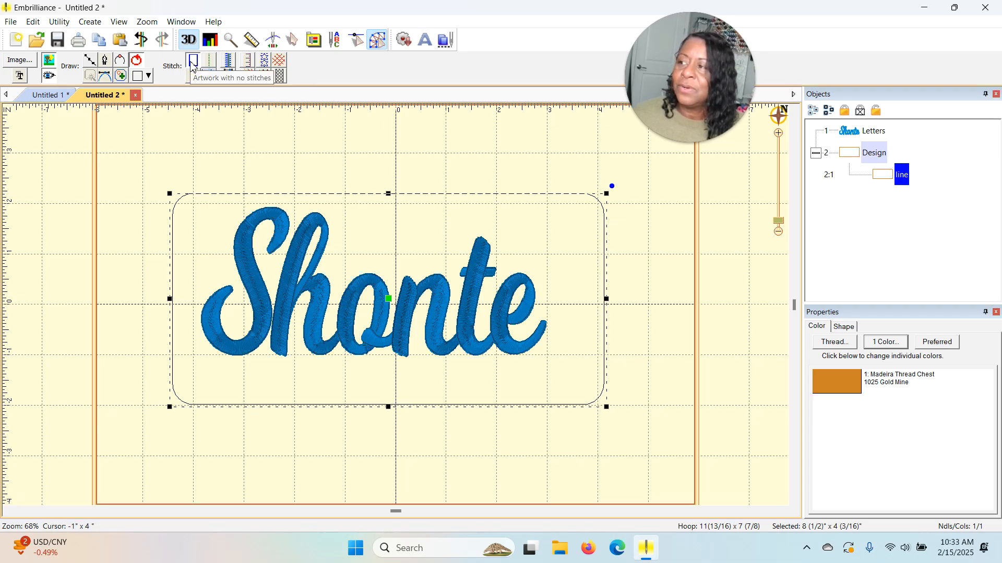
pyautogui.click(228, 61)
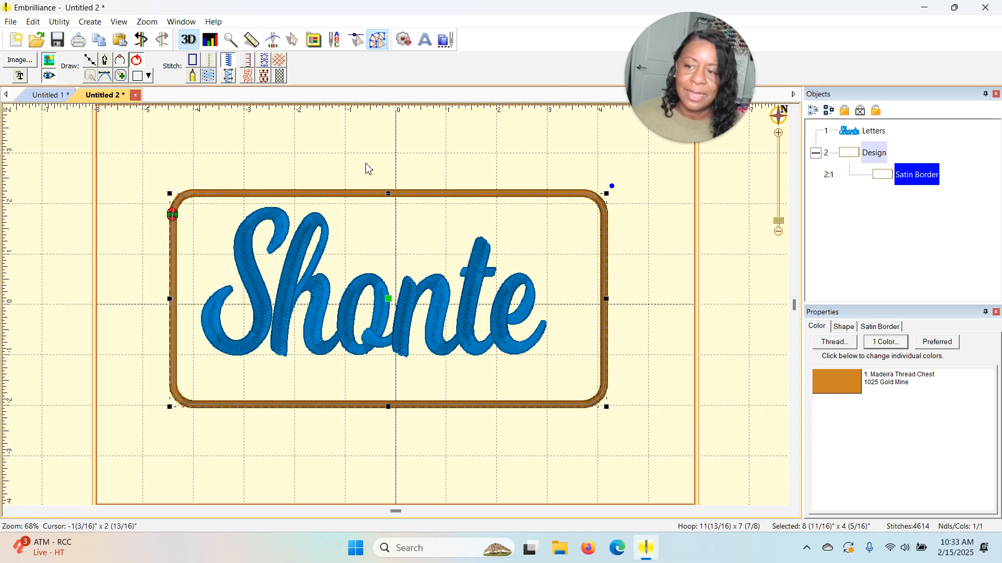
pyautogui.click(392, 135)
pyautogui.scroll(-1, 393, 136)
pyautogui.scroll(1, 392, 135)
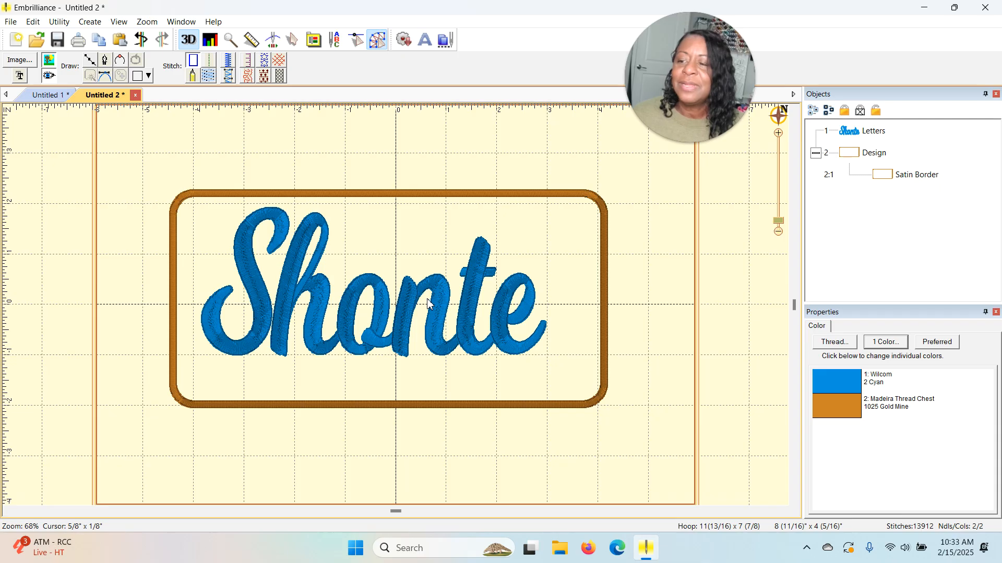
# - Center the satin border in the hoop, and center the name lettering inside it
pyautogui.click(357, 197)
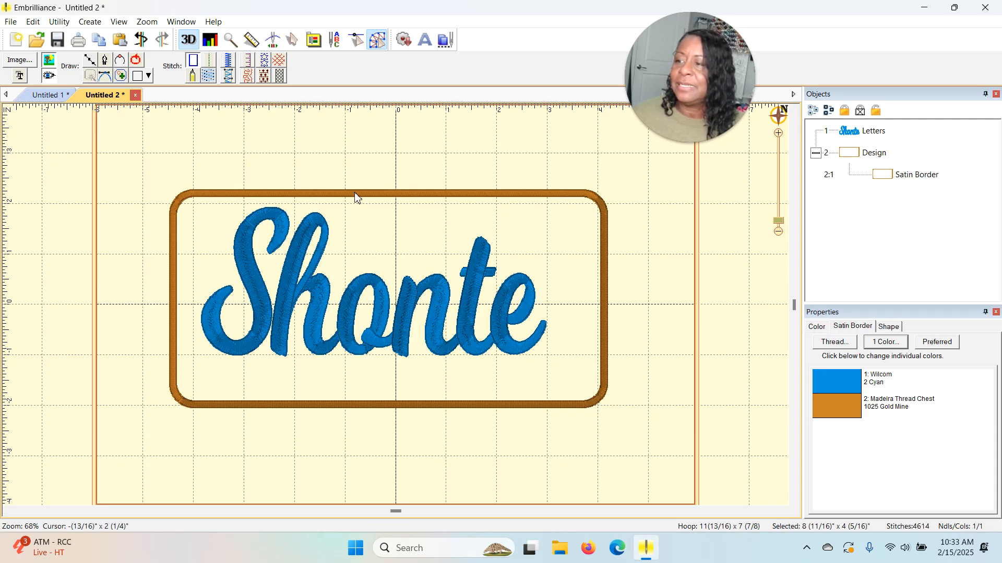
pyautogui.click(292, 39)
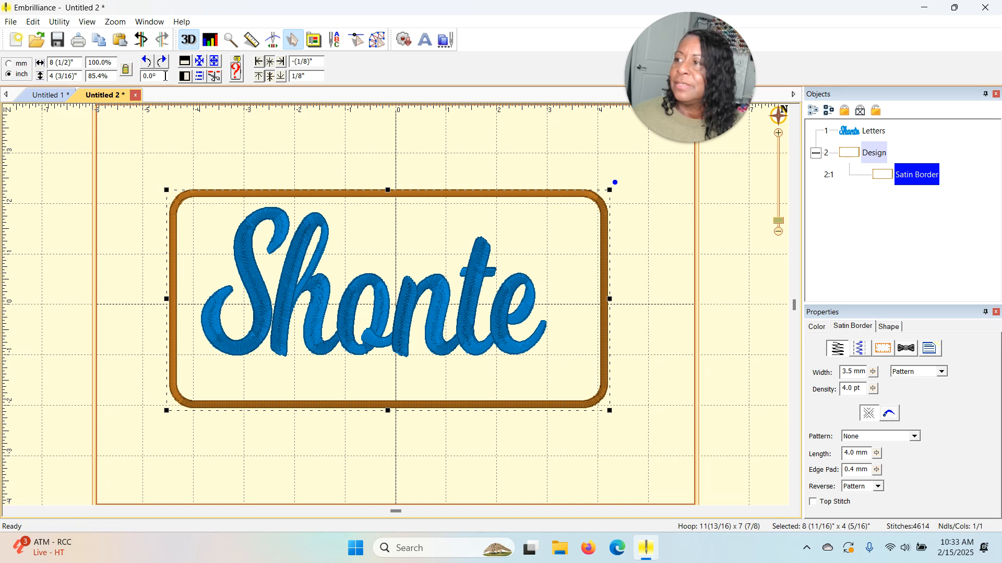
pyautogui.click(200, 62)
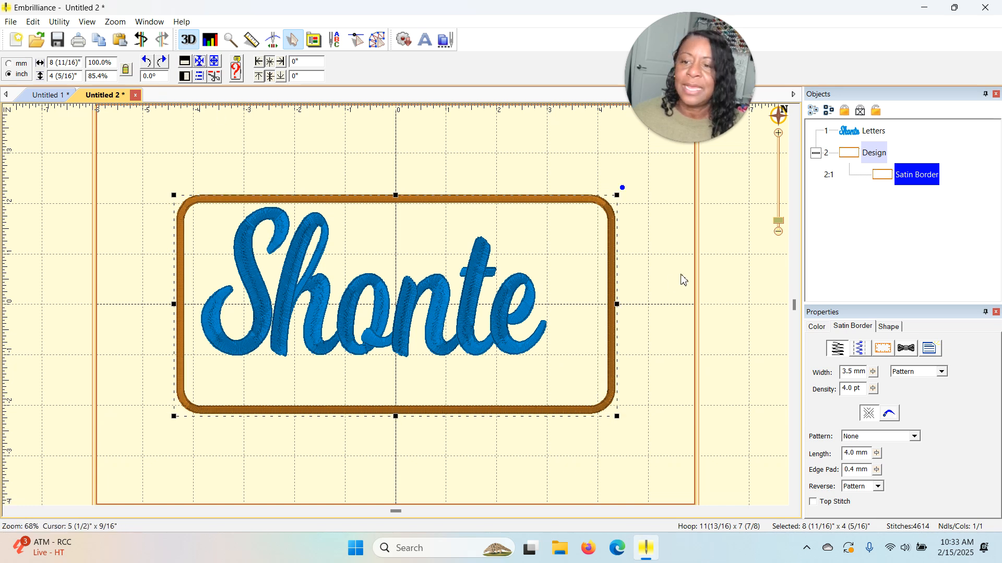
pyautogui.click(598, 320)
pyautogui.click(858, 131)
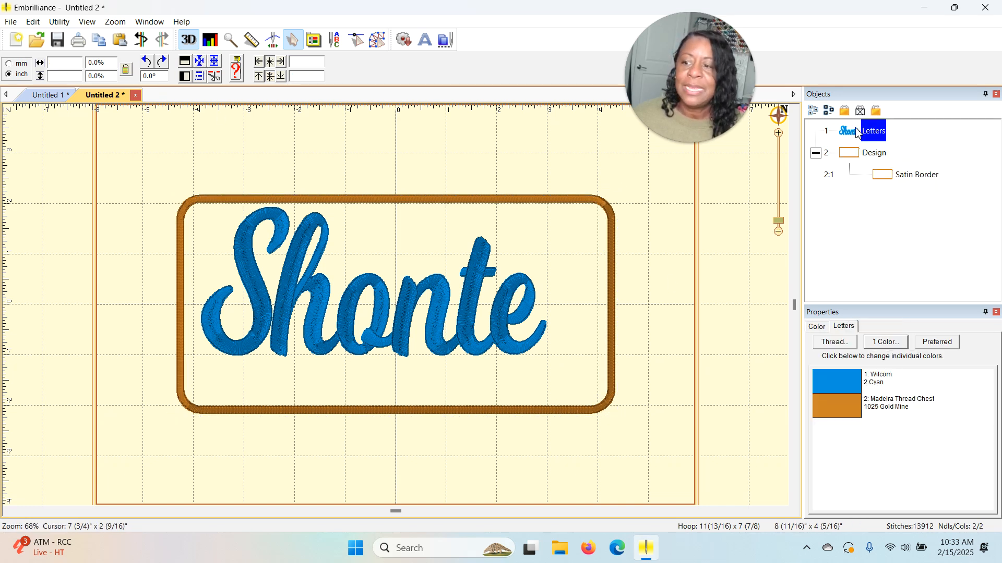
pyautogui.click(199, 62)
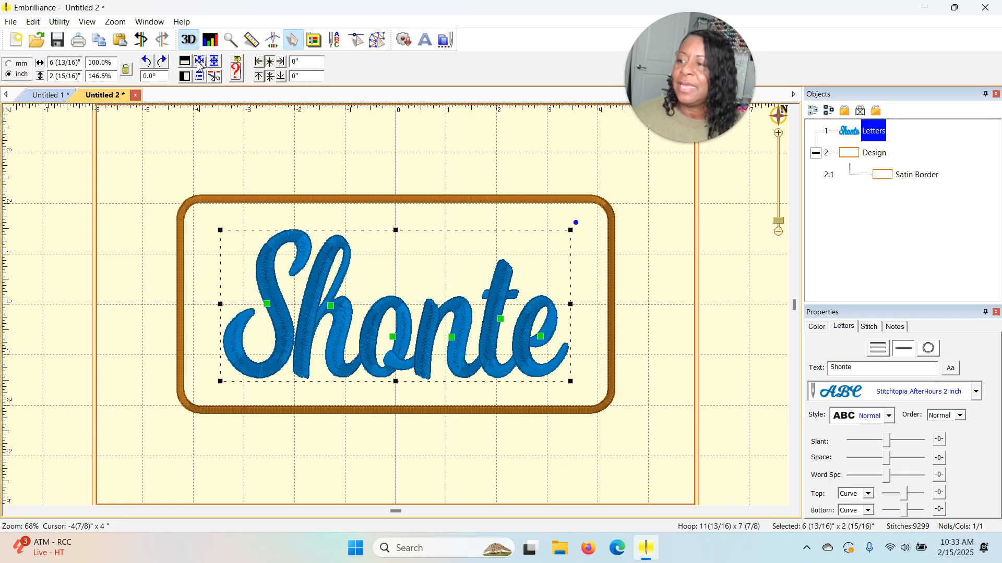
pyautogui.click(677, 263)
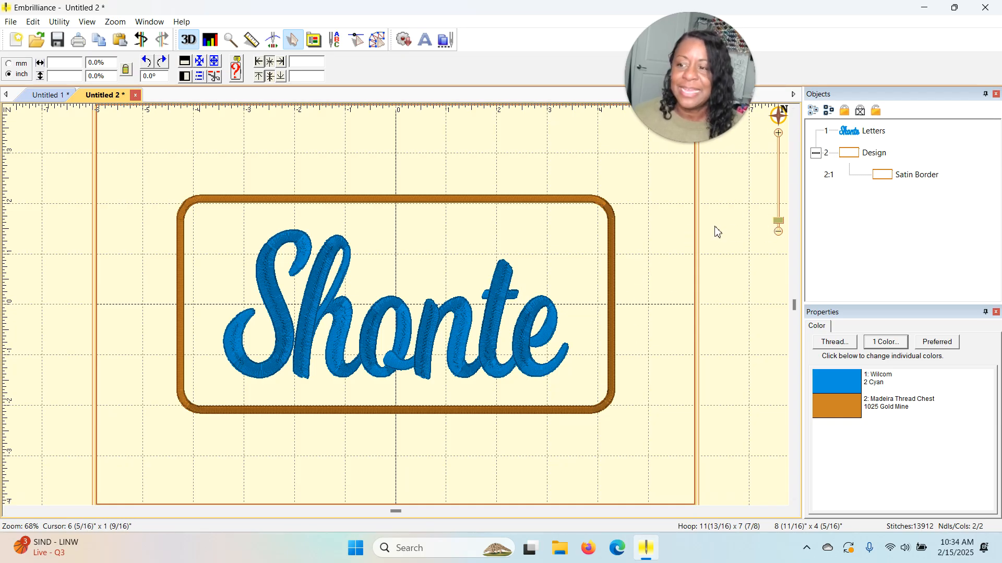
# - Begin a new empty design object within the same file, separate from the one holding the satin border
pyautogui.click(858, 157)
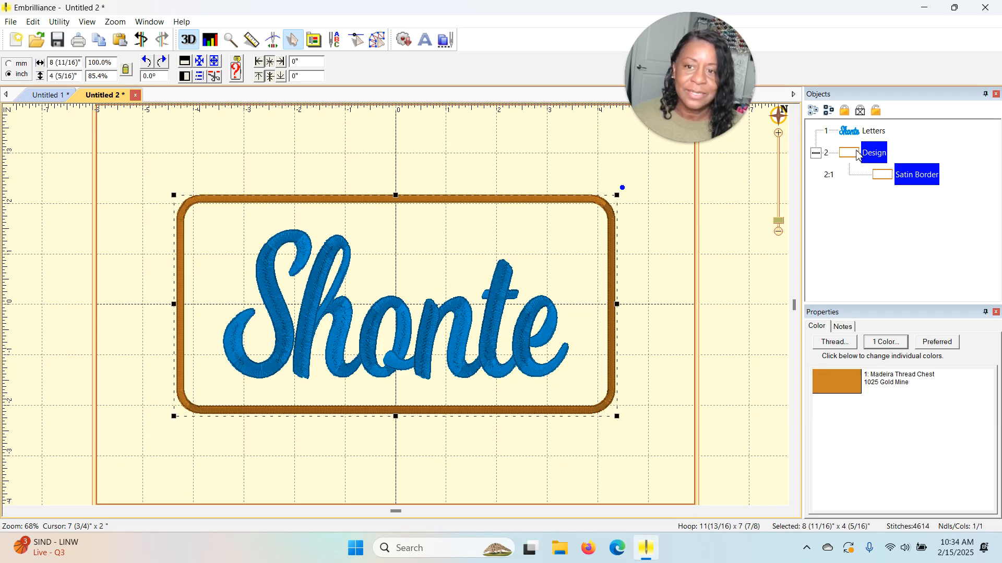
pyautogui.click(710, 191)
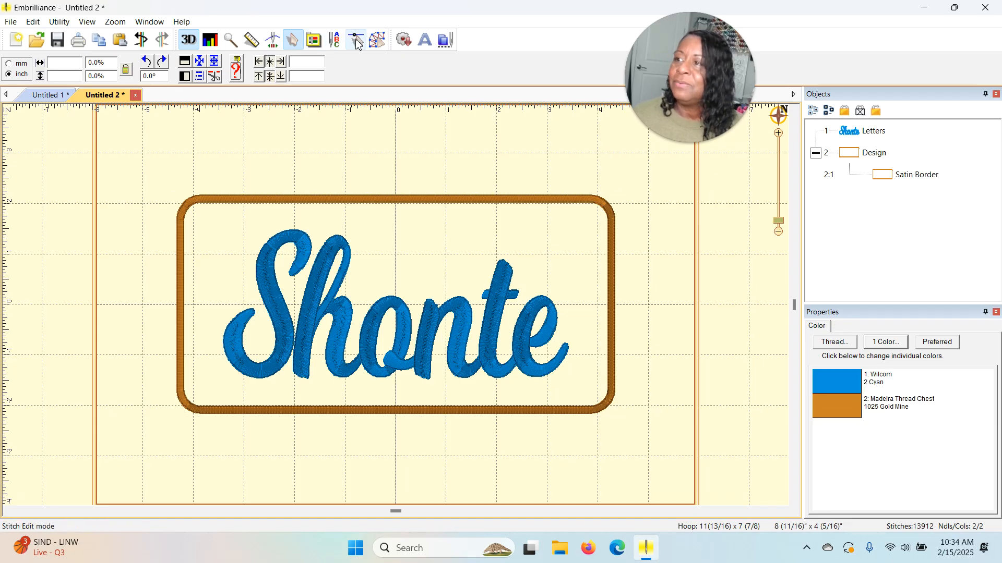
pyautogui.click(377, 41)
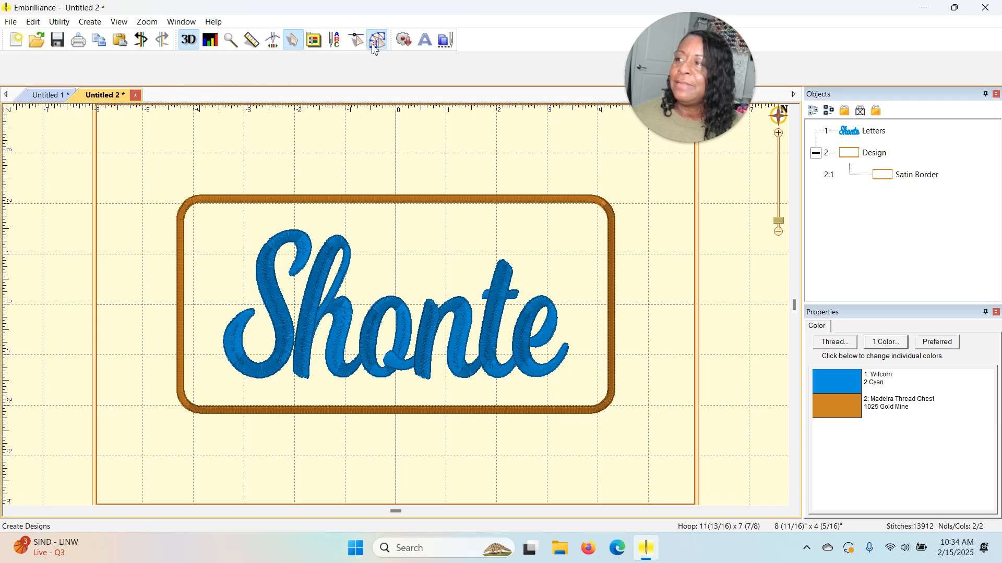
pyautogui.click(89, 23)
pyautogui.moveTo(114, 52)
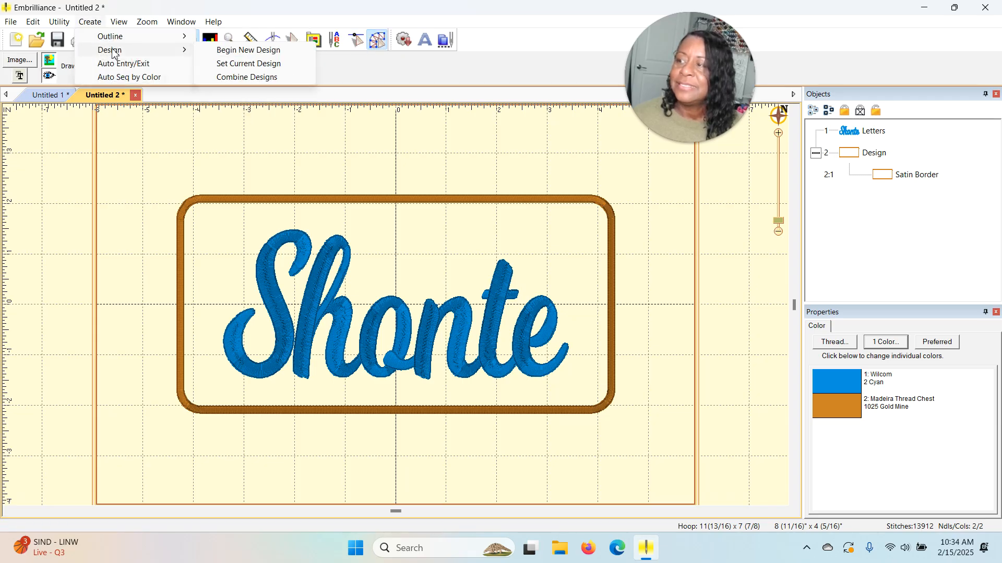
pyautogui.click(245, 52)
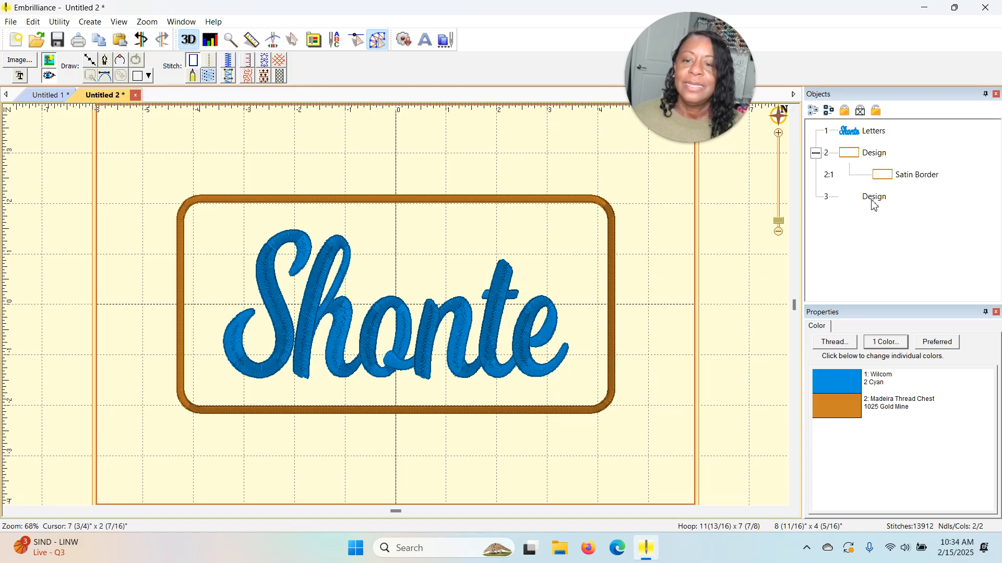
# - Copy the satin border and paste the duplicate into the new empty design
pyautogui.click(889, 179)
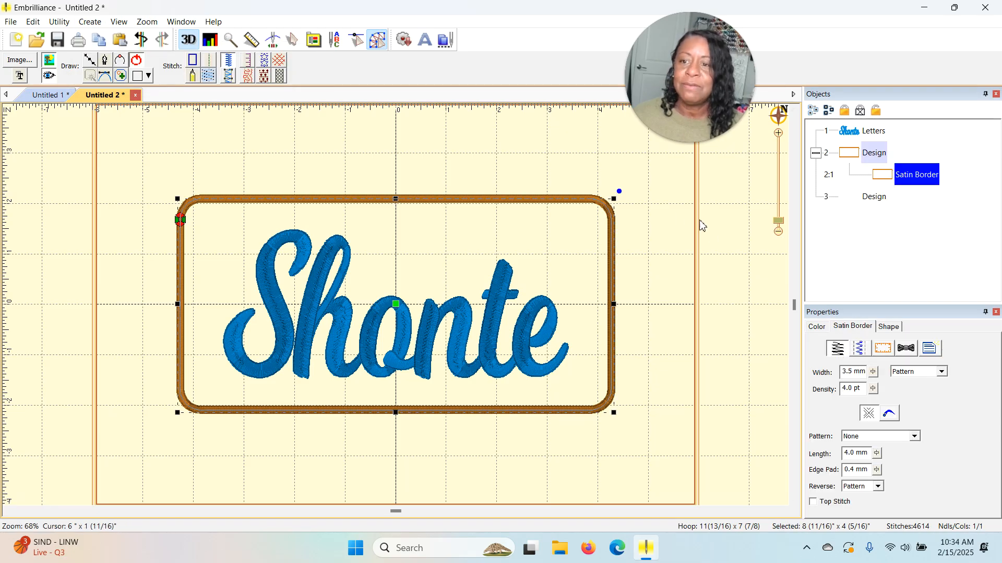
pyautogui.rightClick(663, 214)
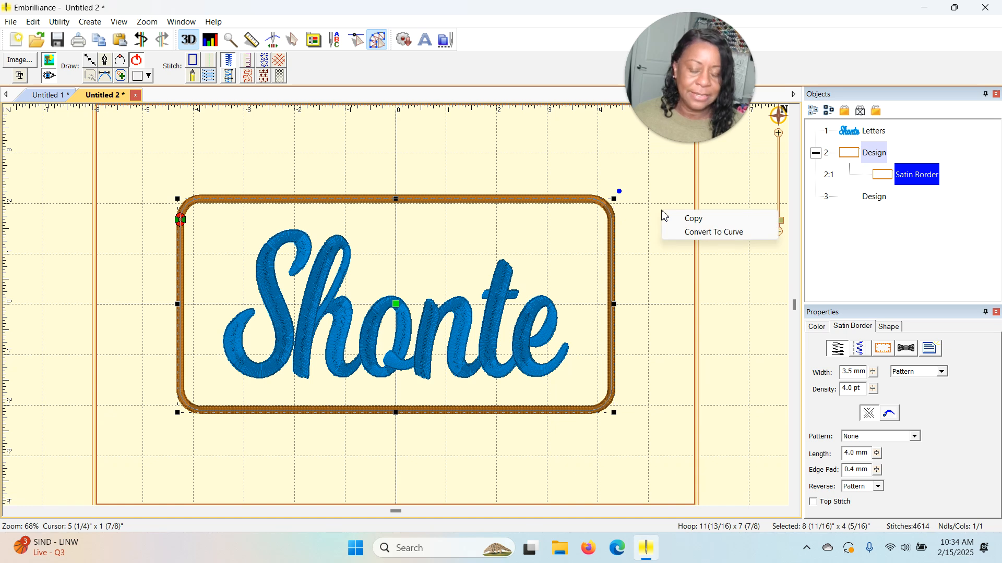
pyautogui.click(700, 225)
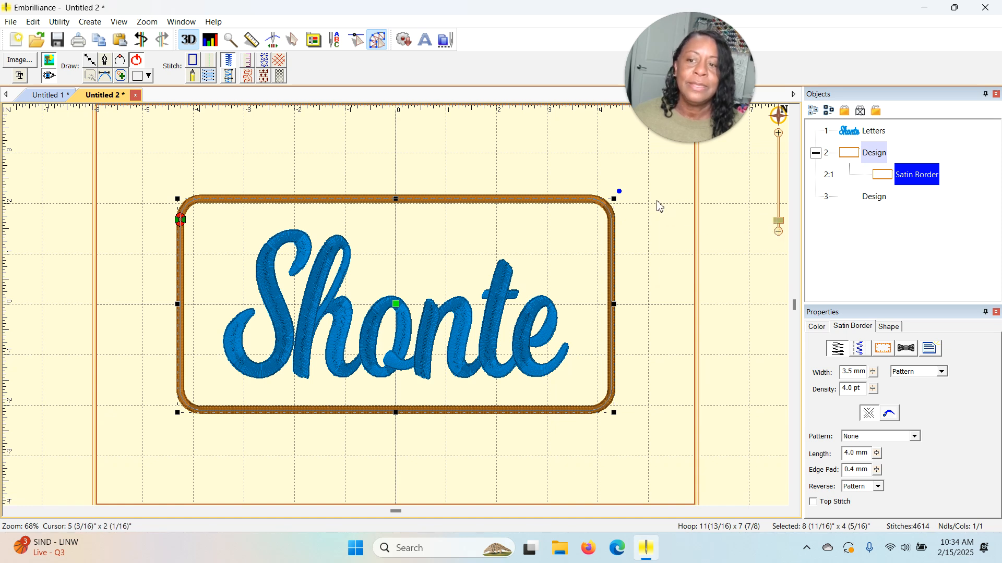
pyautogui.rightClick(658, 204)
pyautogui.click(692, 237)
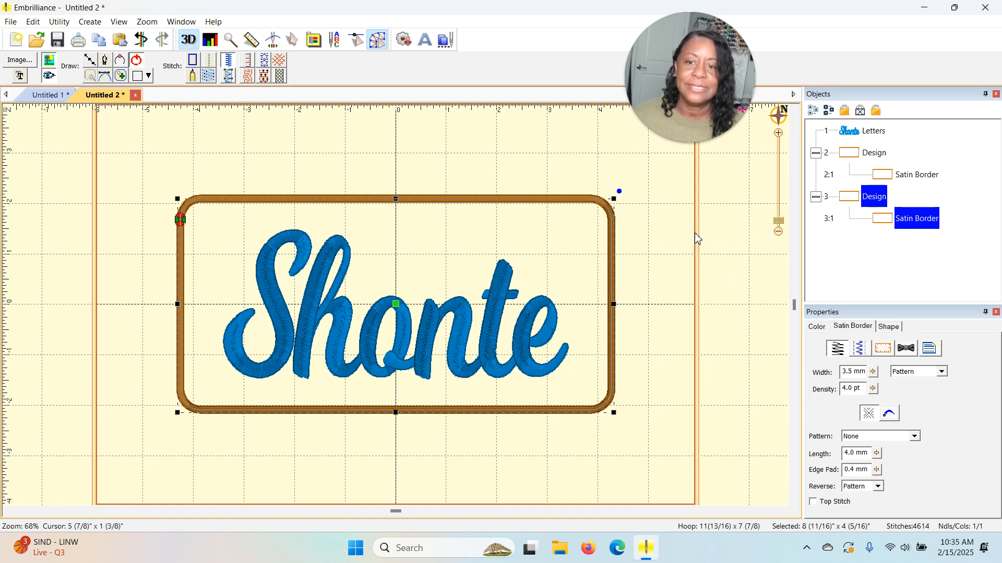
pyautogui.click(722, 240)
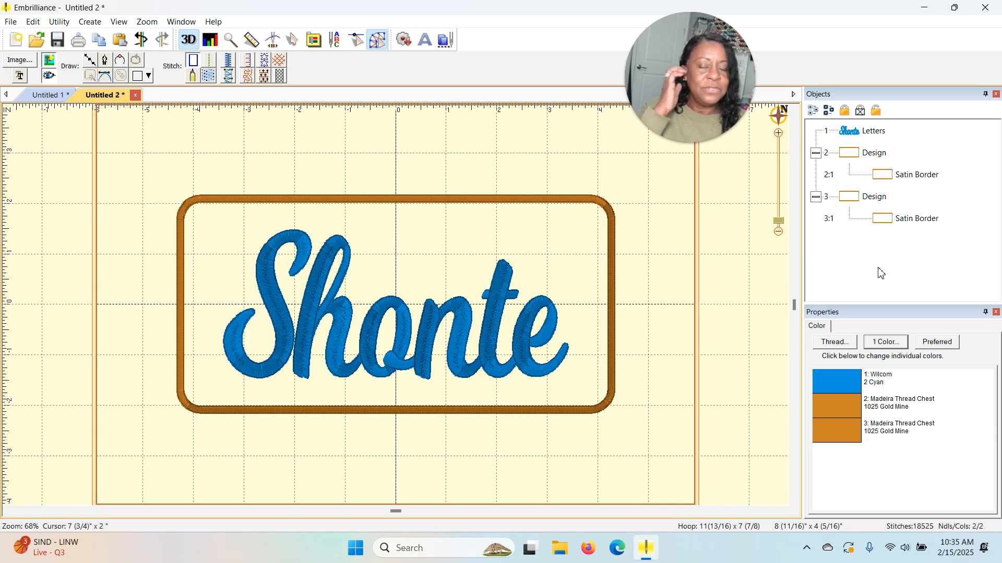
# - Convert the first design's satin border into a run stitch, and preview its stitch-out in the Stitch Simulator
pyautogui.click(890, 182)
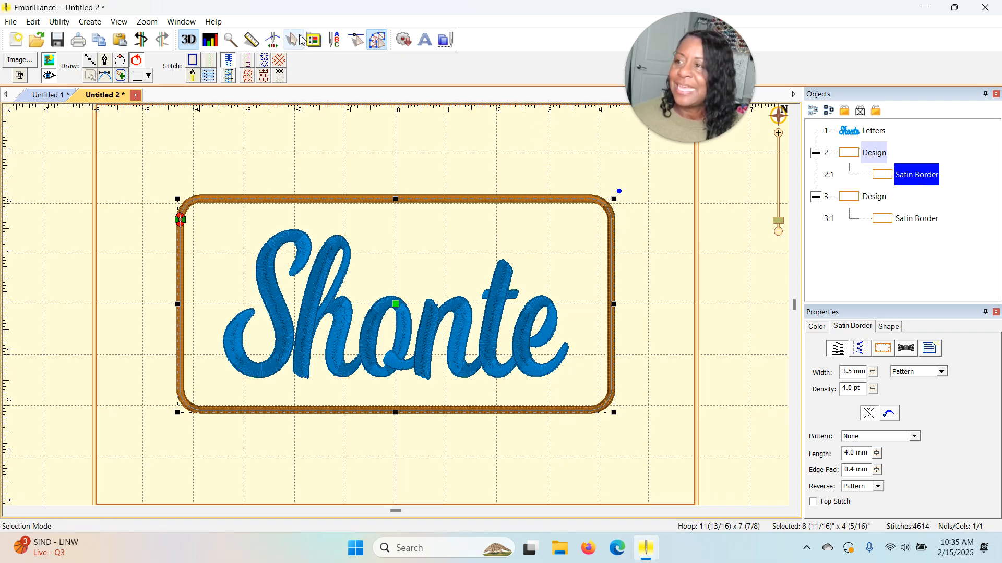
pyautogui.click(210, 61)
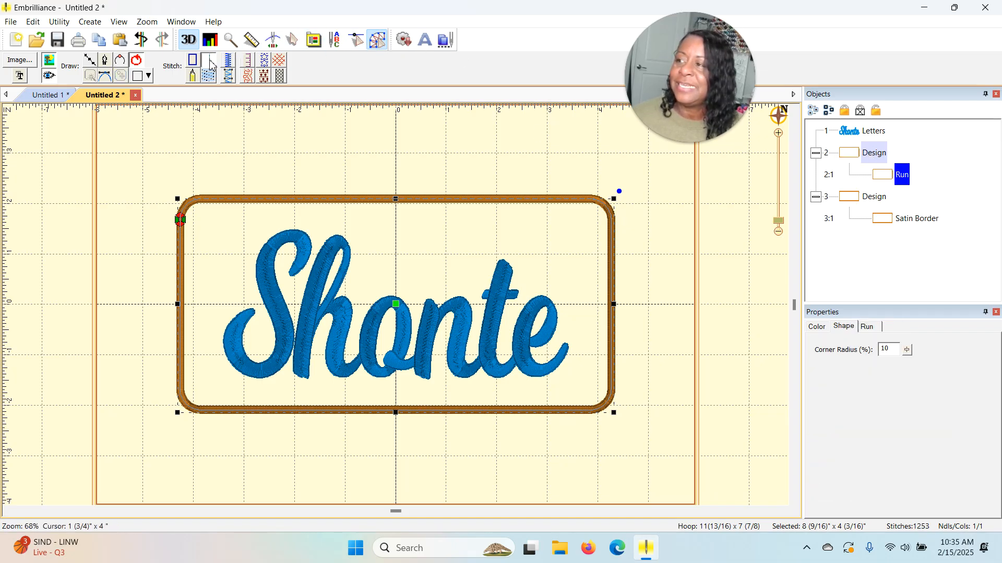
pyautogui.click(678, 166)
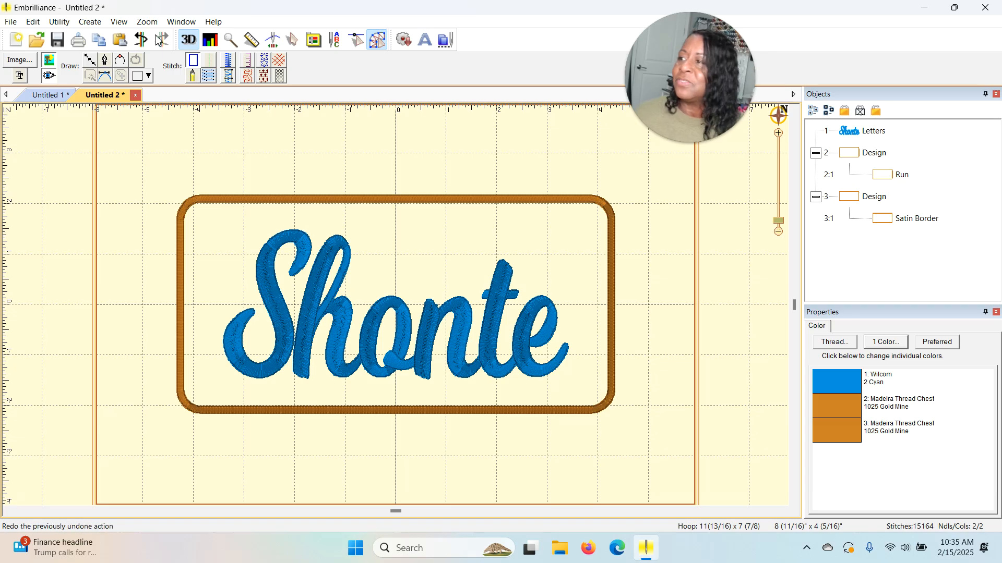
pyautogui.click(878, 179)
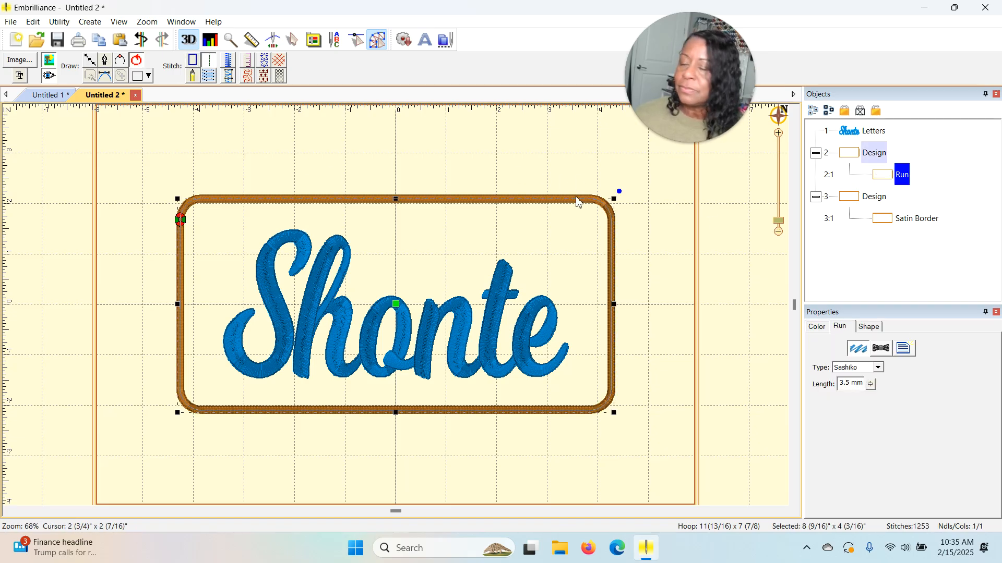
pyautogui.click(709, 217)
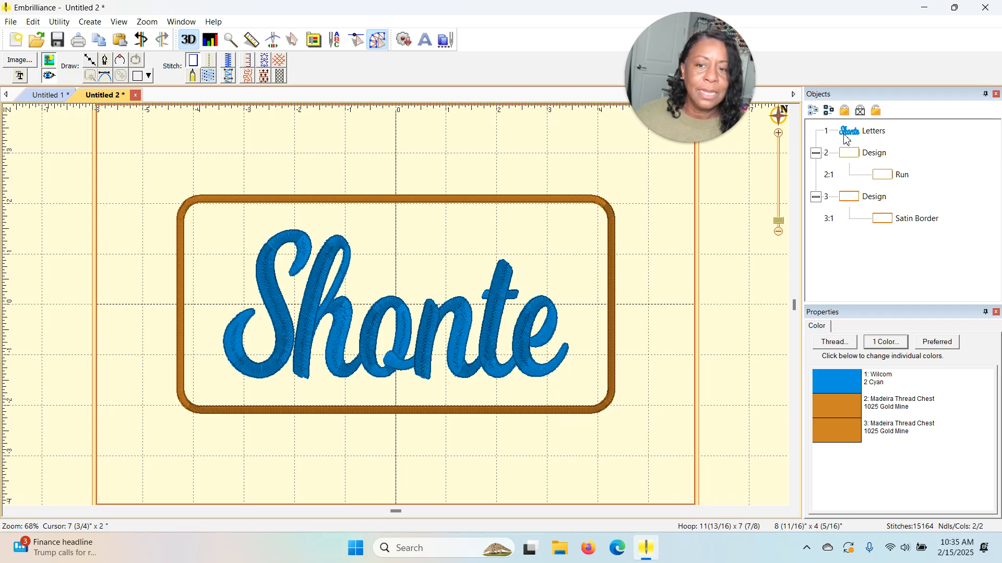
pyautogui.click(273, 41)
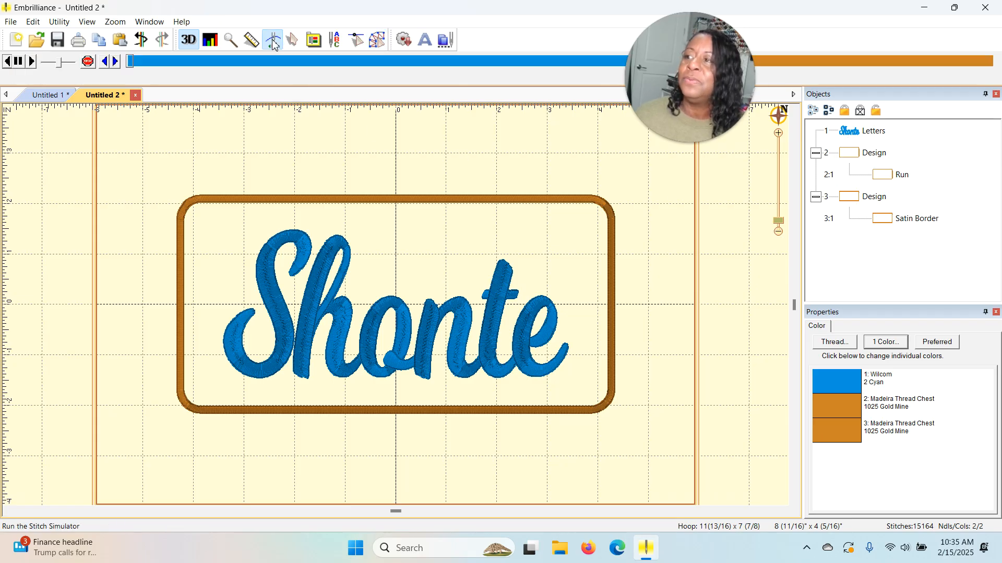
pyautogui.moveTo(132, 64); pyautogui.dragTo(729, 114)
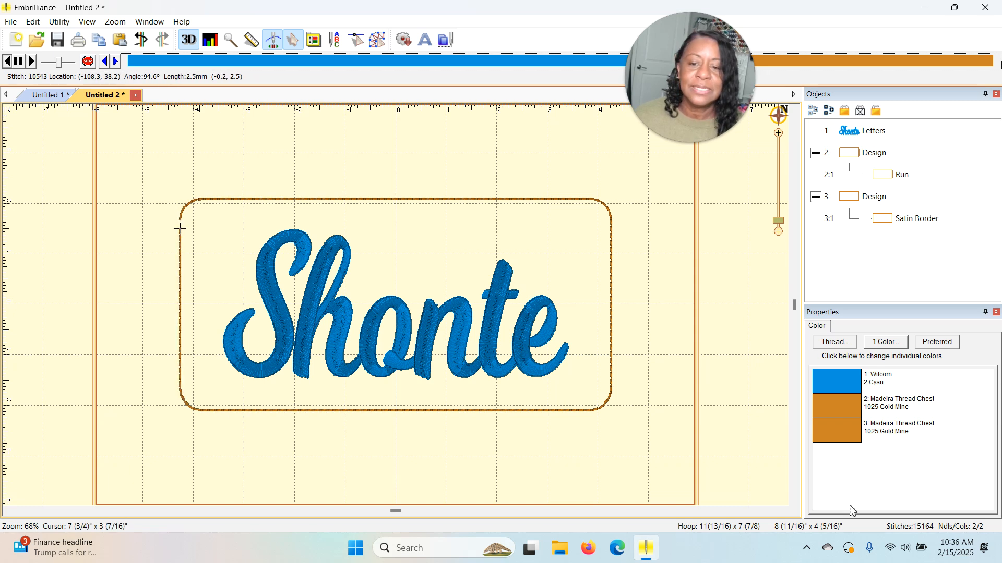
# - Change the third thread color, used by the satin border, to Madeira 1106 Light Avocado
pyautogui.click(845, 435)
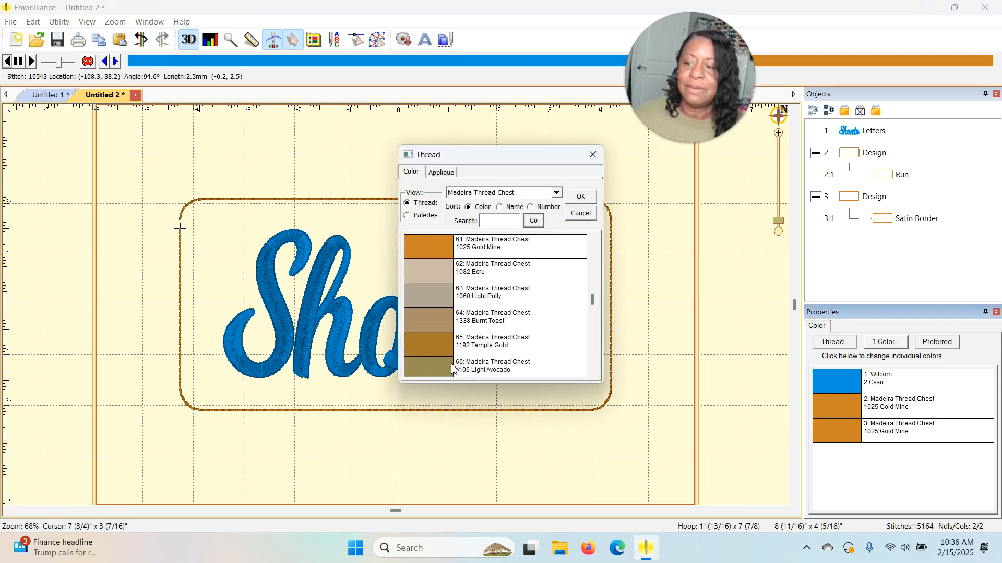
pyautogui.click(493, 365)
pyautogui.click(581, 198)
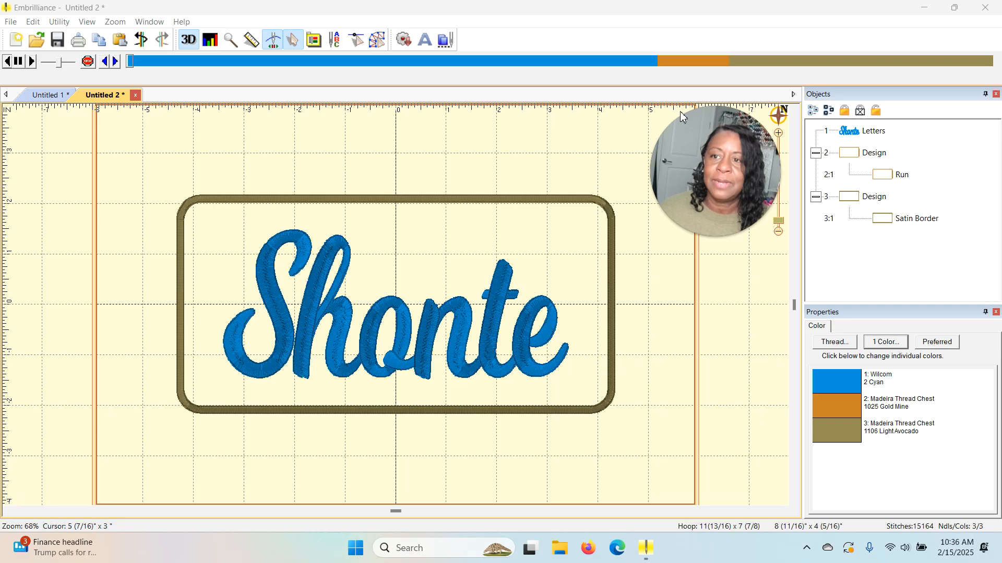
# - Advance the stitch simulation to the end of the run outline to check the placement line before the satin border
pyautogui.click(663, 62)
pyautogui.click(663, 62)
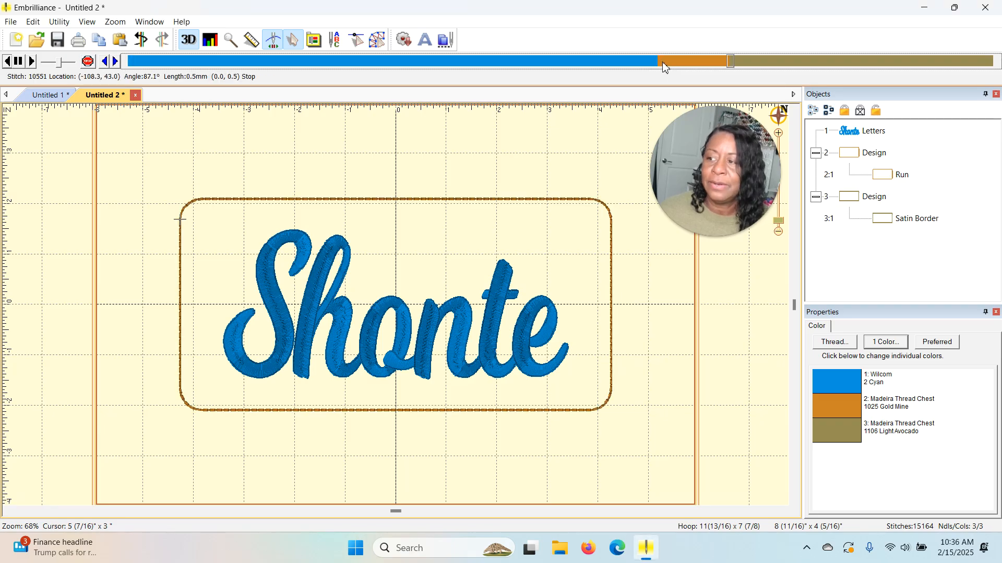
pyautogui.click(663, 62)
pyautogui.click(663, 61)
pyautogui.click(664, 62)
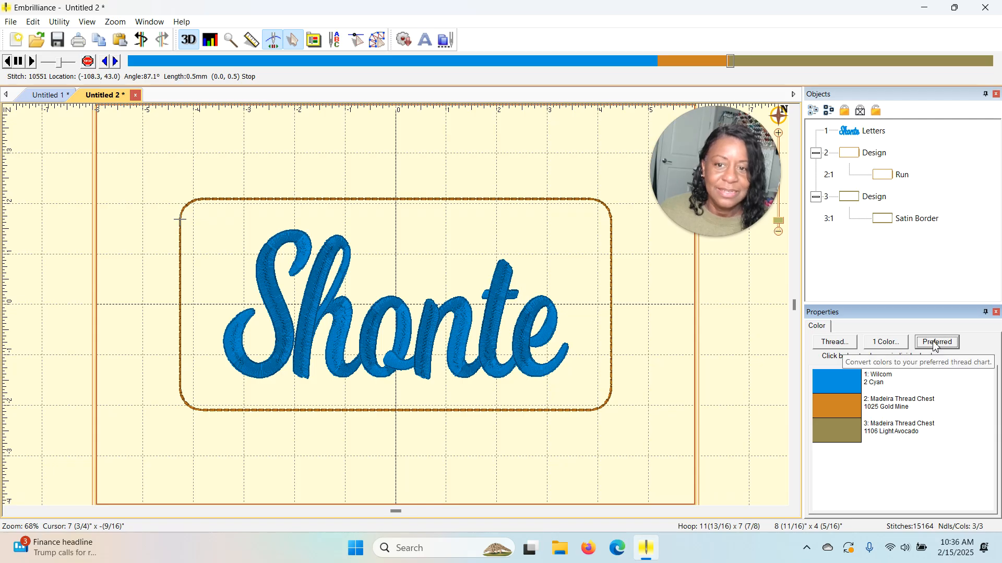
# - Set the run outline's stitch type to Double, and replay the simulation through that outline
pyautogui.click(380, 44)
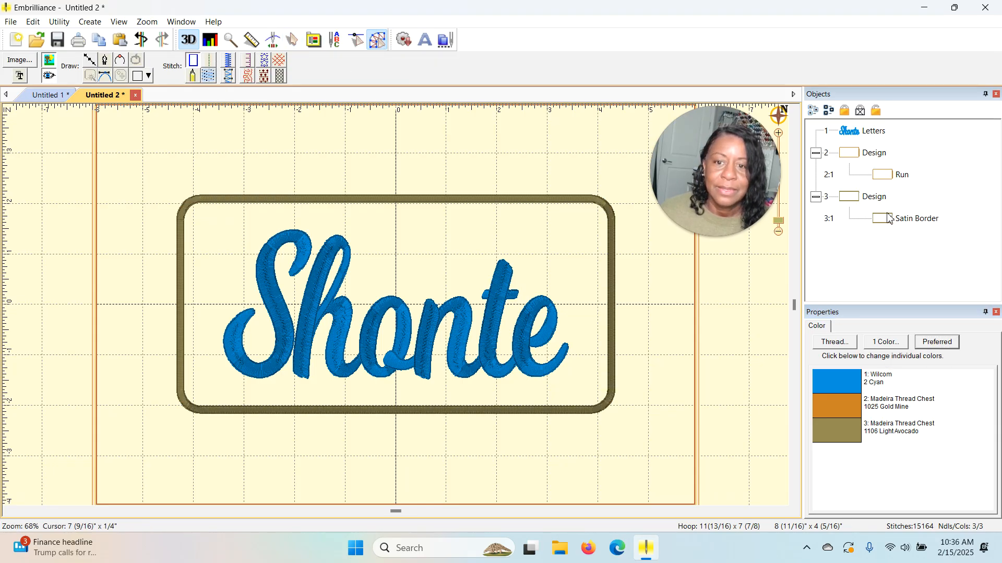
pyautogui.click(881, 181)
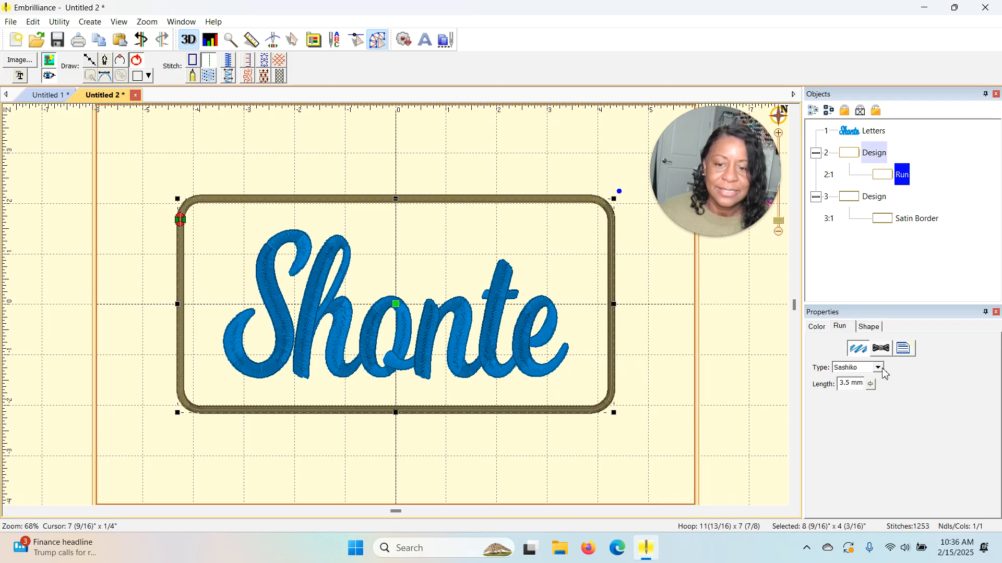
pyautogui.click(879, 367)
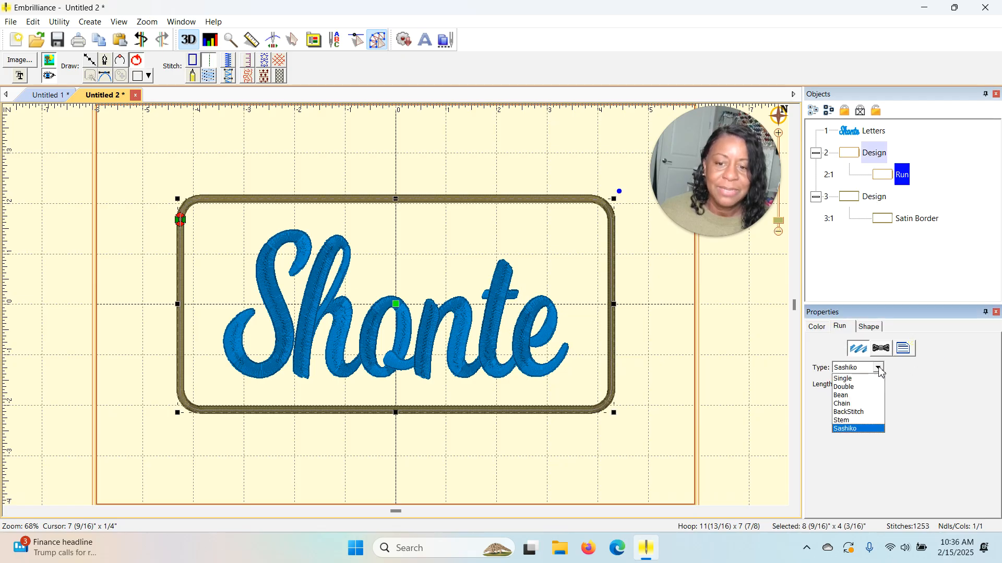
pyautogui.click(847, 387)
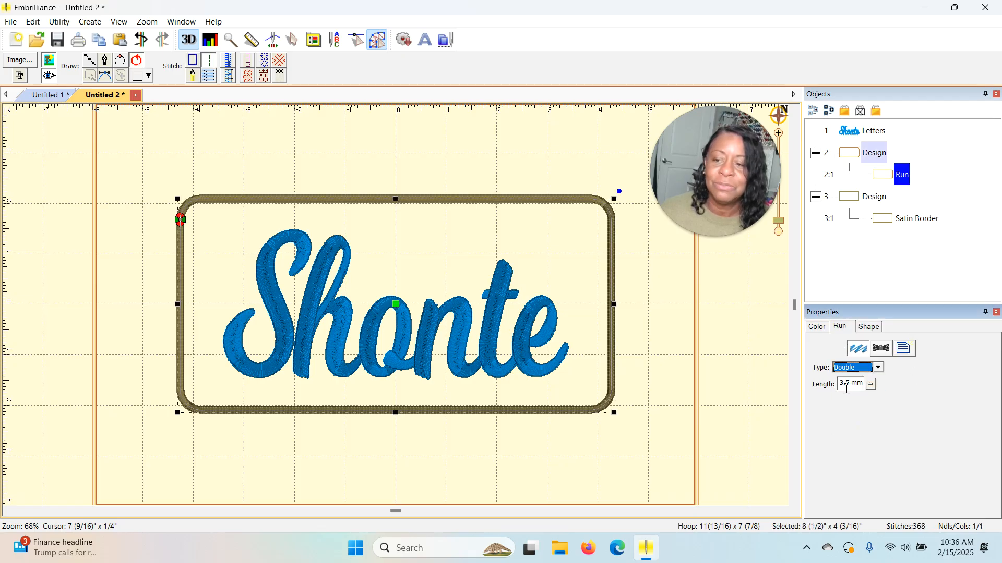
pyautogui.click(735, 330)
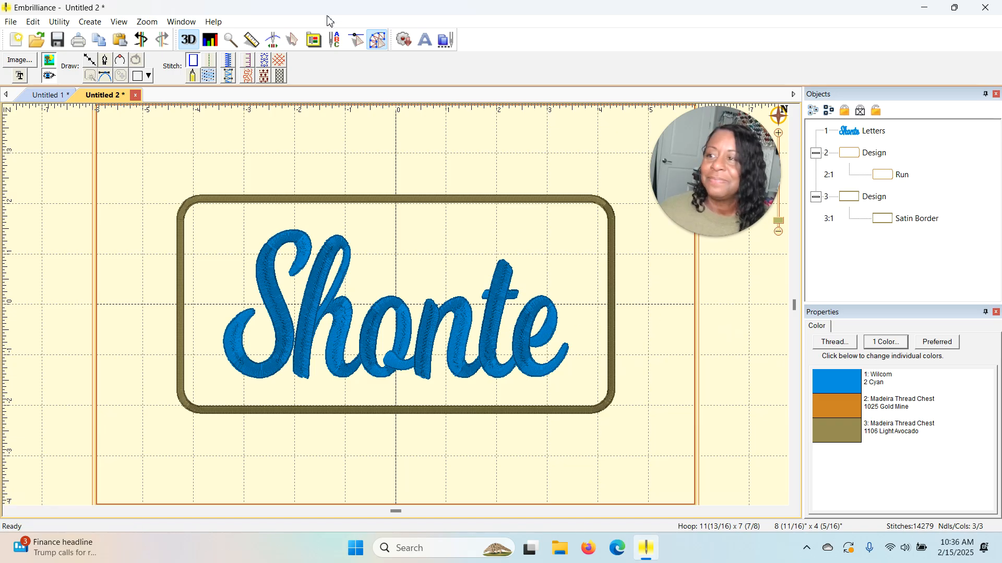
pyautogui.click(291, 41)
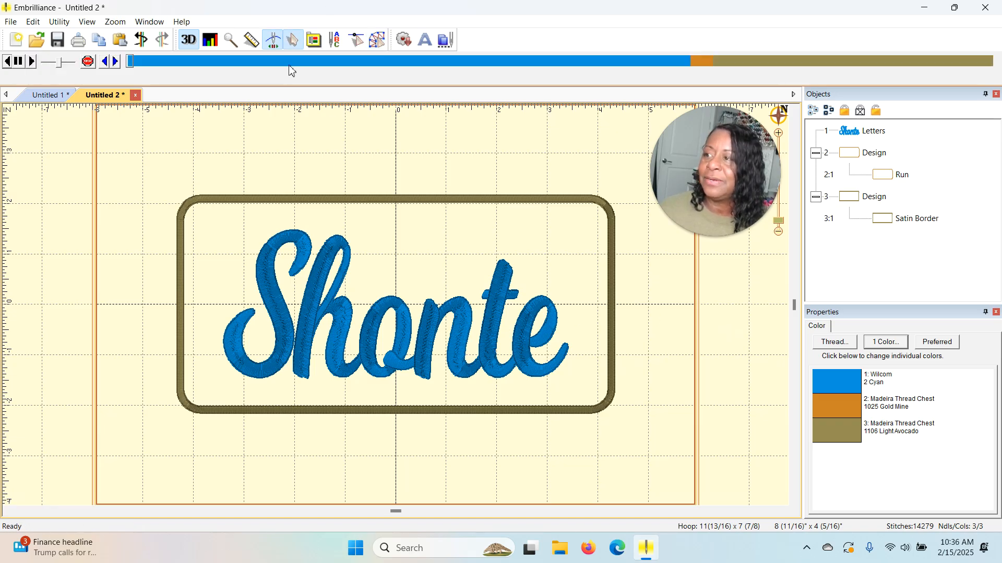
pyautogui.moveTo(133, 65); pyautogui.dragTo(715, 100)
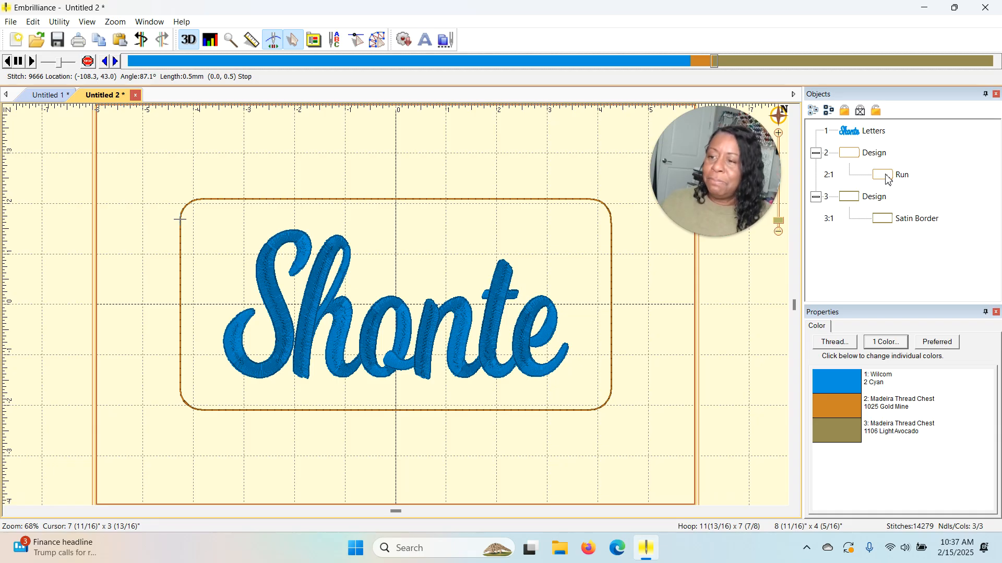
# - Recolor the satin border in the second design with Madeira 1094 Medium Turquoise
pyautogui.click(892, 220)
pyautogui.click(867, 375)
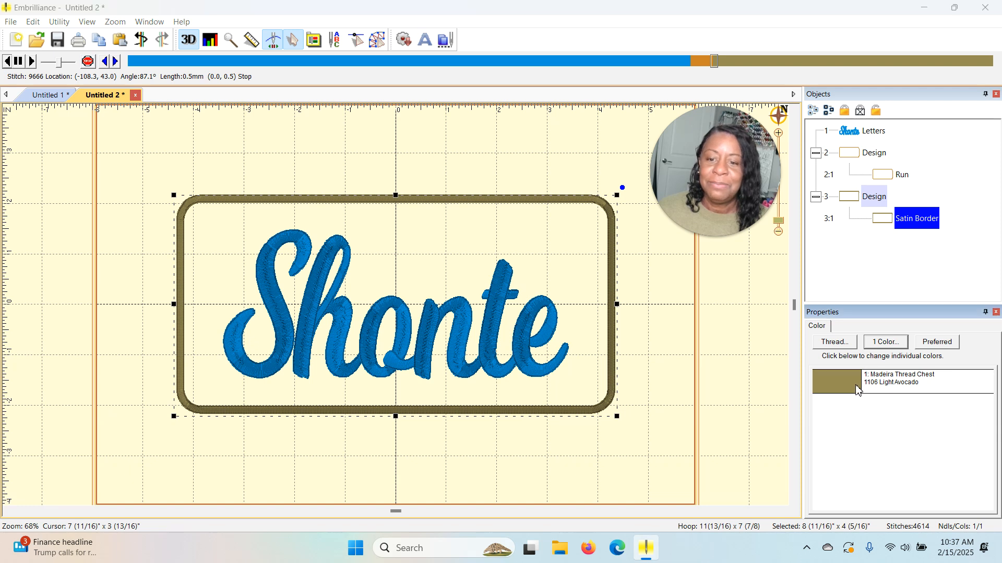
pyautogui.scroll(-5, 503, 310)
pyautogui.click(438, 296)
pyautogui.click(581, 197)
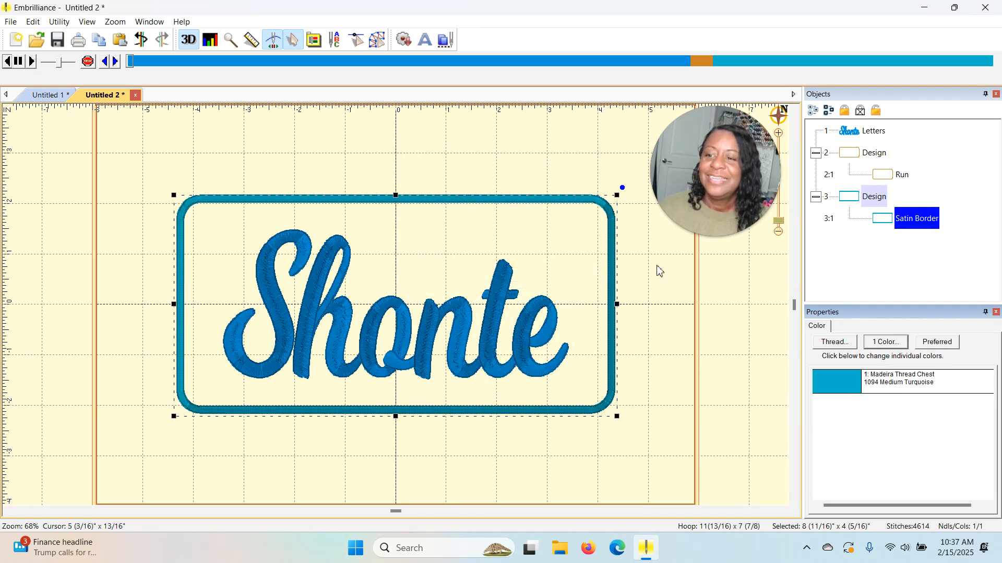
# - Simulate the entire stitch-out, moving slowly through the satin border's underlay and on to its final stitch
pyautogui.moveTo(130, 63); pyautogui.dragTo(768, 85)
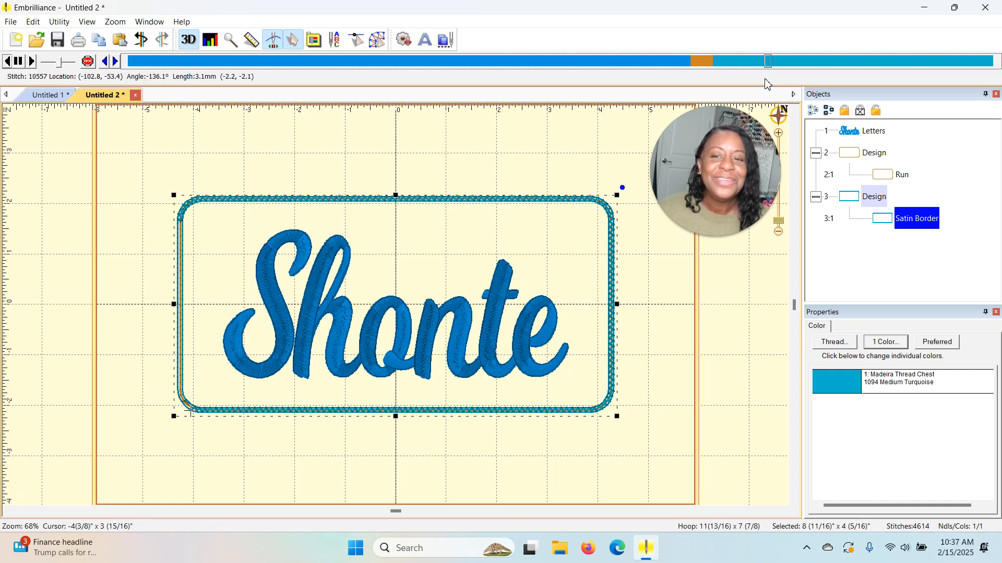
pyautogui.moveTo(765, 80); pyautogui.dragTo(766, 80)
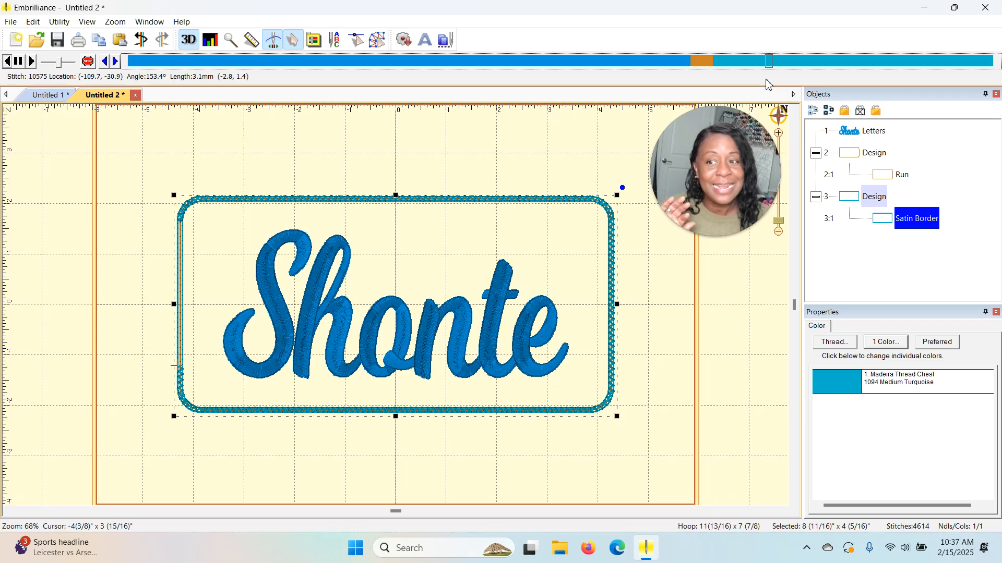
pyautogui.moveTo(768, 83); pyautogui.dragTo(772, 80)
pyautogui.moveTo(780, 83); pyautogui.dragTo(966, 74)
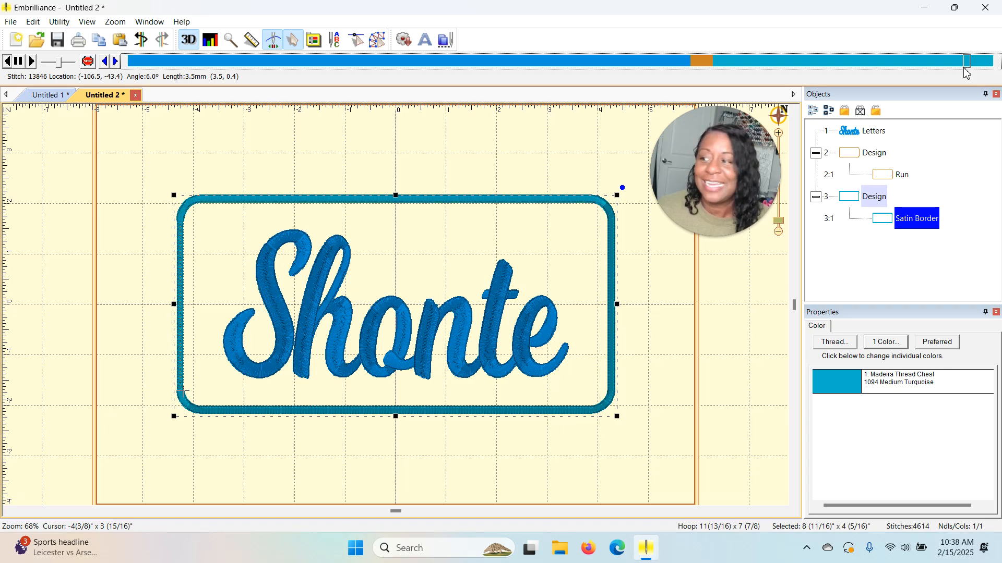
pyautogui.moveTo(967, 74); pyautogui.dragTo(995, 65)
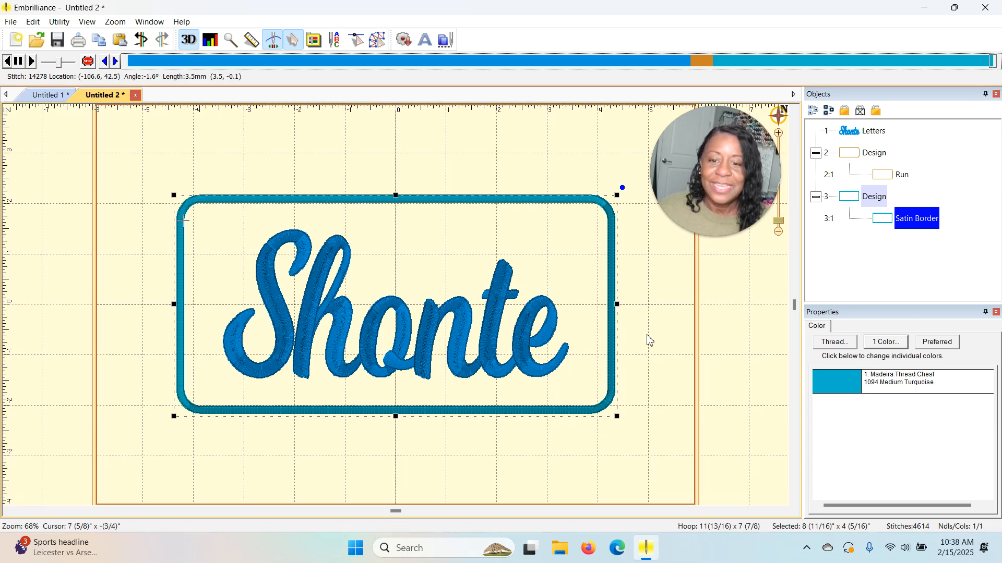
# - Return to the stitch creation mode and set the satin border's width to 6.0 mm
pyautogui.click(376, 41)
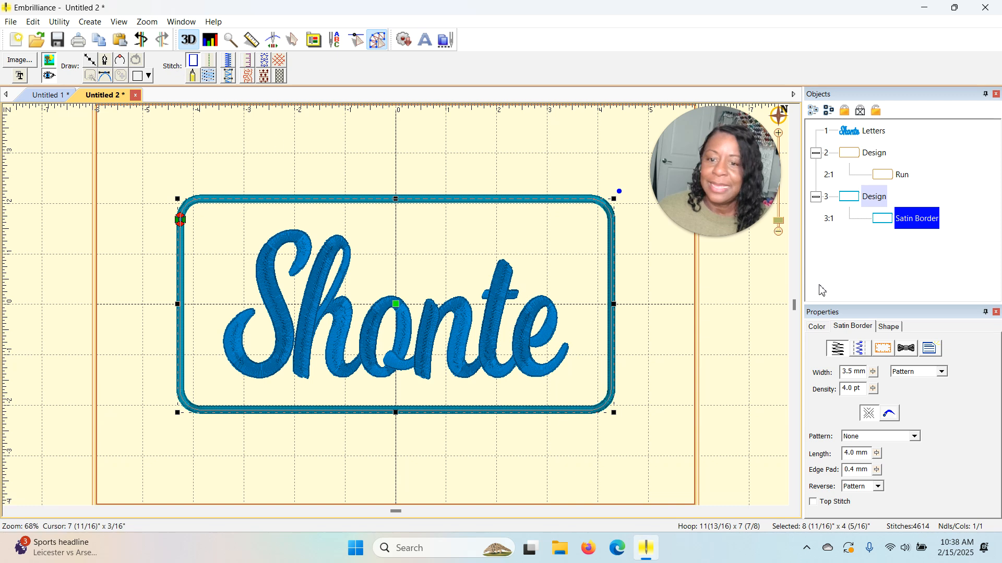
pyautogui.click(704, 308)
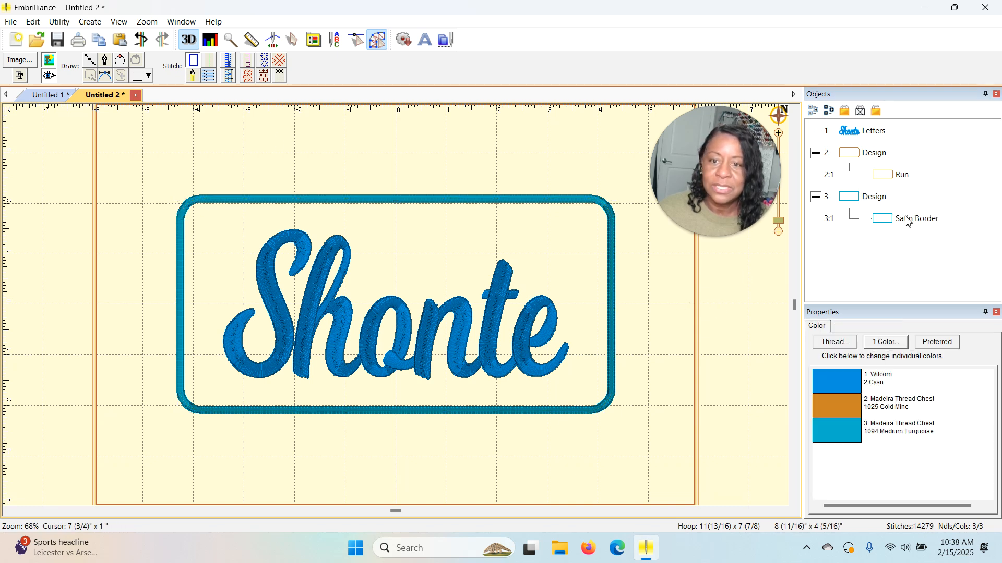
pyautogui.click(905, 218)
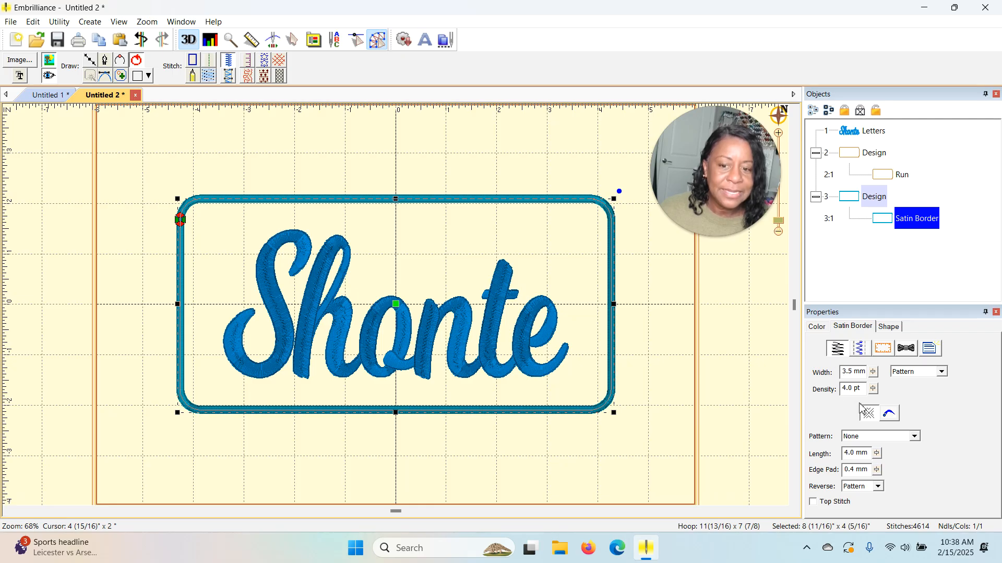
pyautogui.click(874, 372)
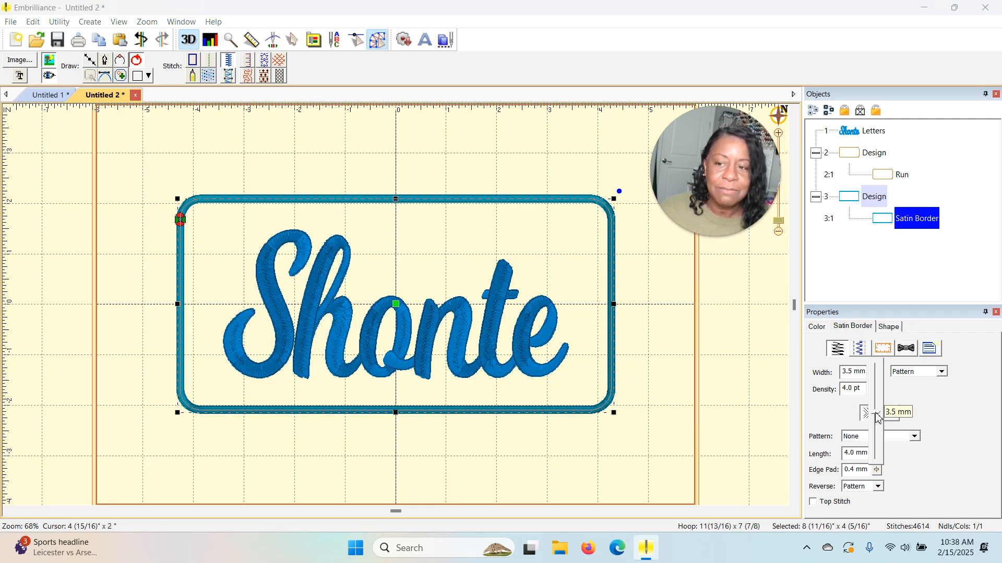
pyautogui.moveTo(876, 417); pyautogui.dragTo(882, 363)
pyautogui.click(715, 406)
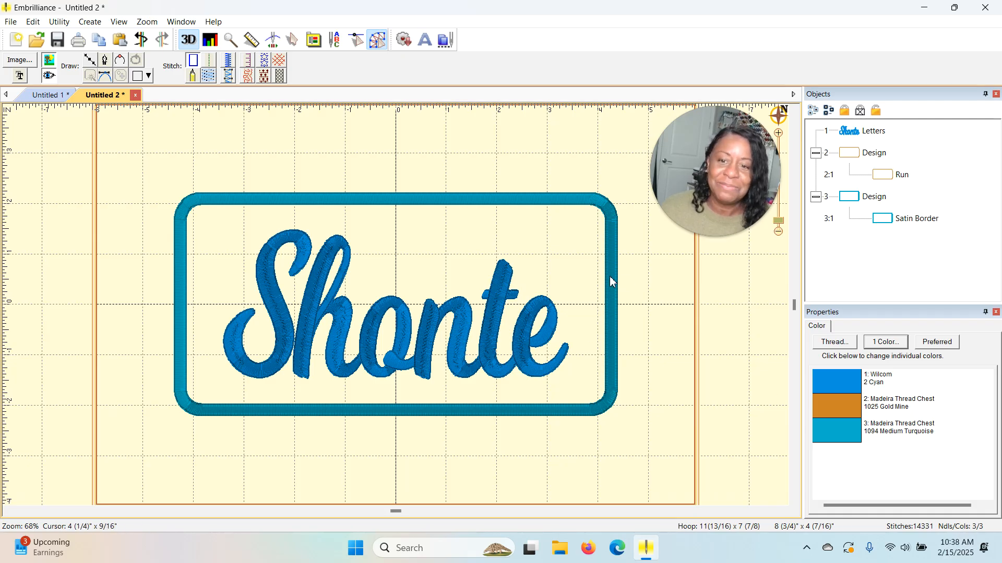
# - Enable Top Stitch on the satin border
pyautogui.click(880, 225)
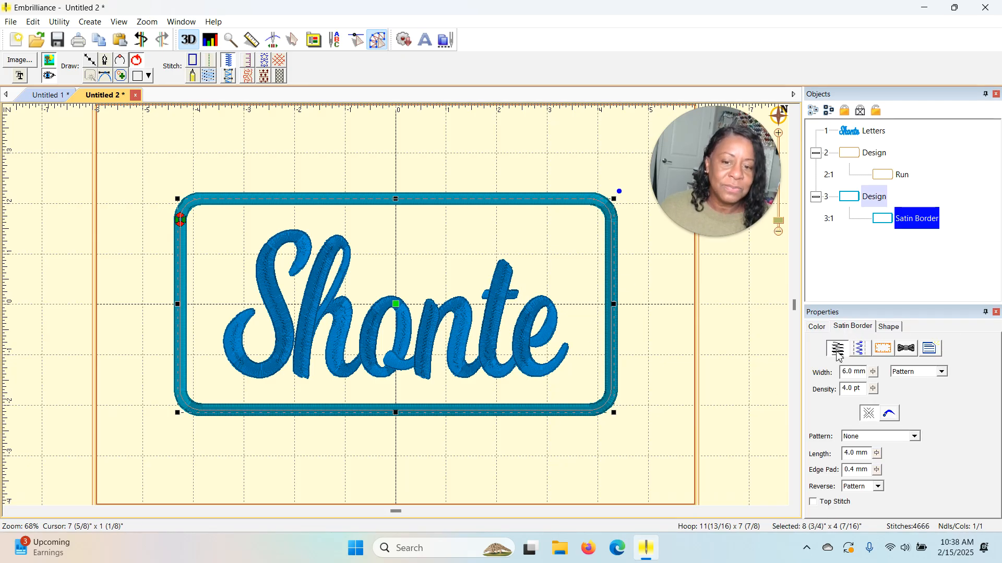
pyautogui.click(817, 509)
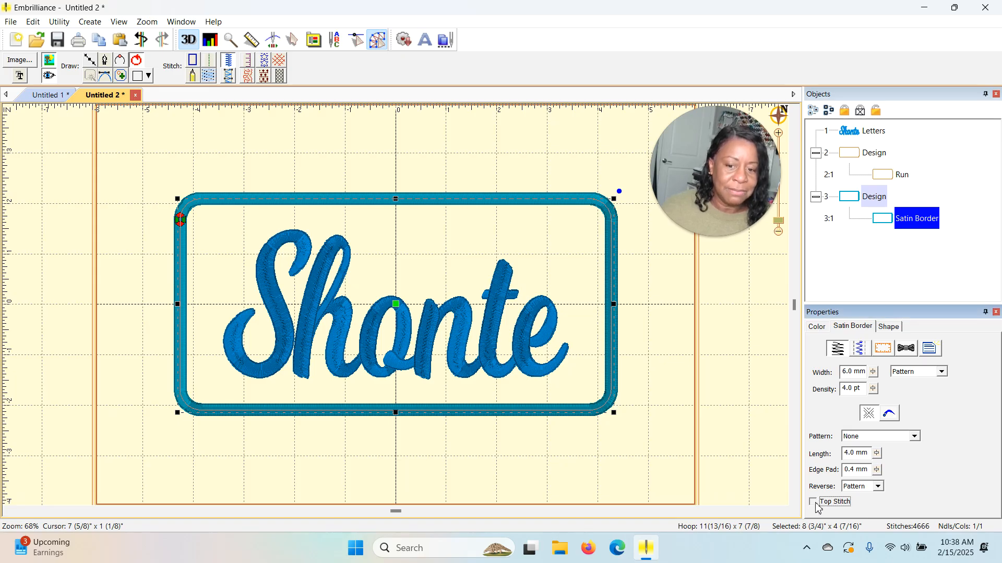
pyautogui.click(665, 386)
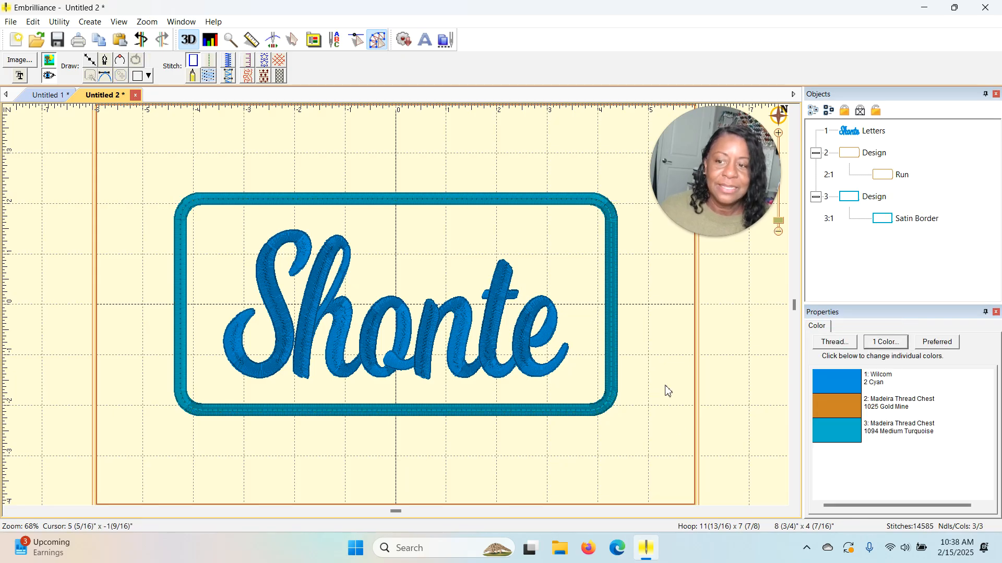
# - Simulate the complete patch from the first letter stitch to the end of the top-stitched satin border
pyautogui.scroll(2, 668, 385)
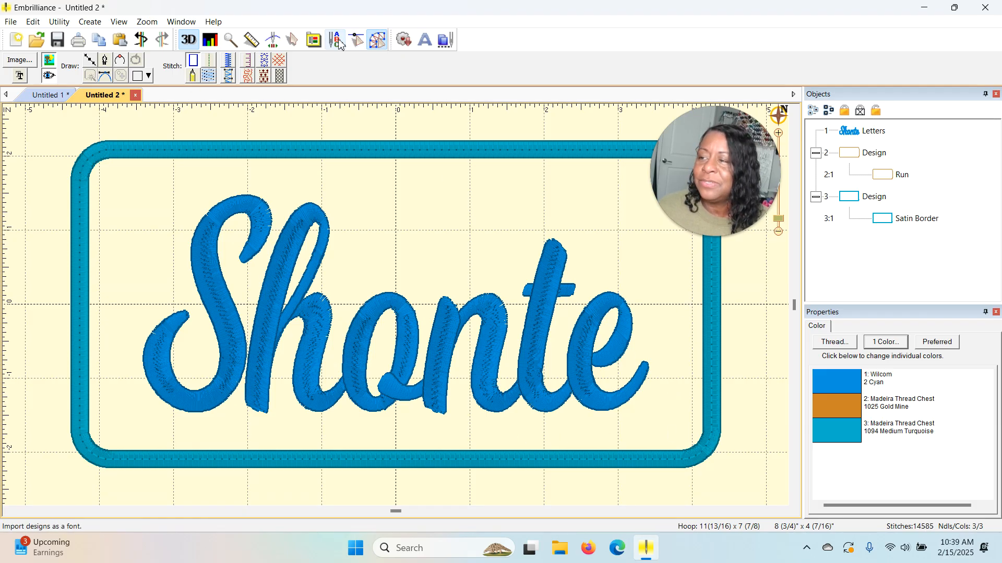
pyautogui.click(273, 39)
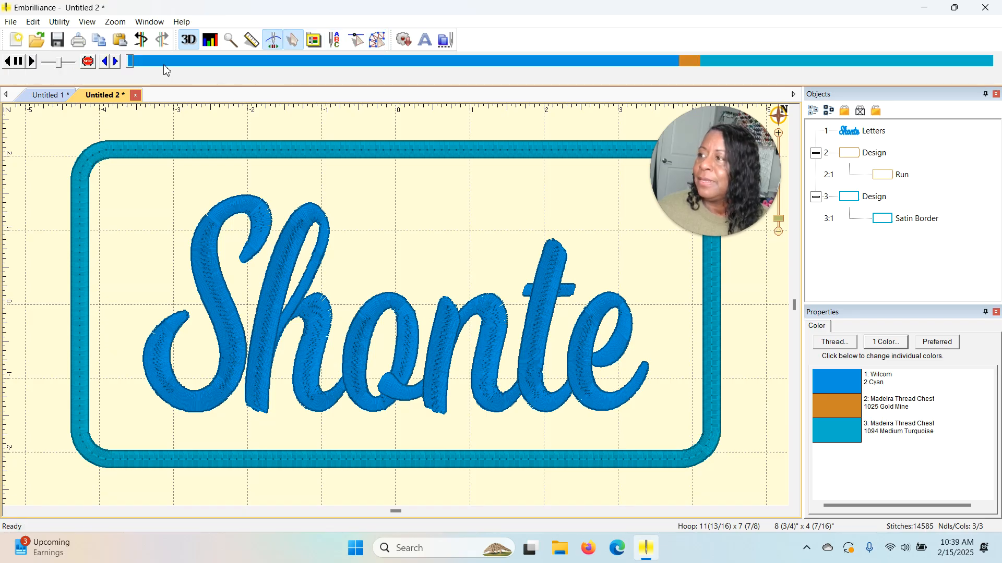
pyautogui.moveTo(134, 64); pyautogui.dragTo(994, 60)
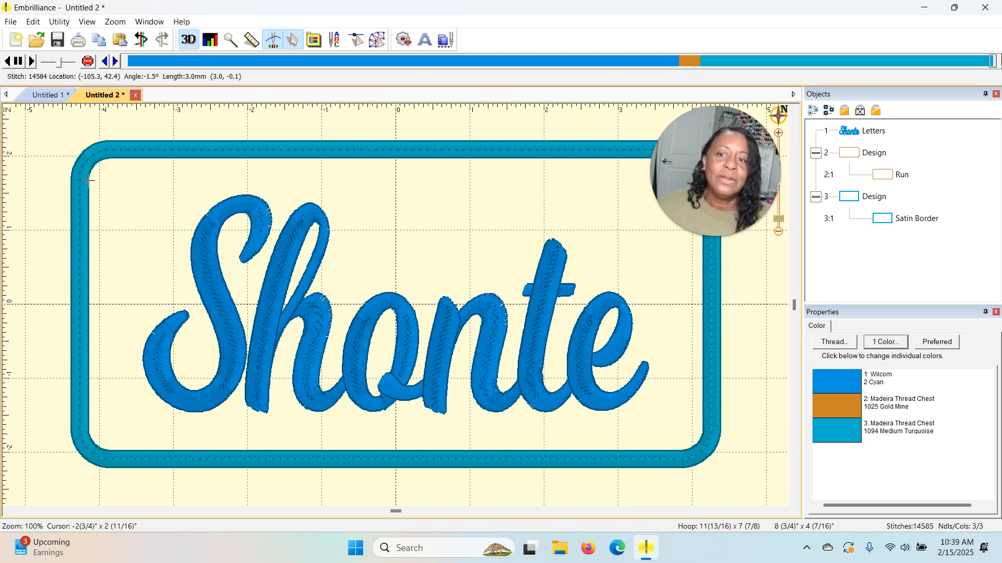
pyautogui.moveTo(740, 147); pyautogui.dragTo(747, 52)
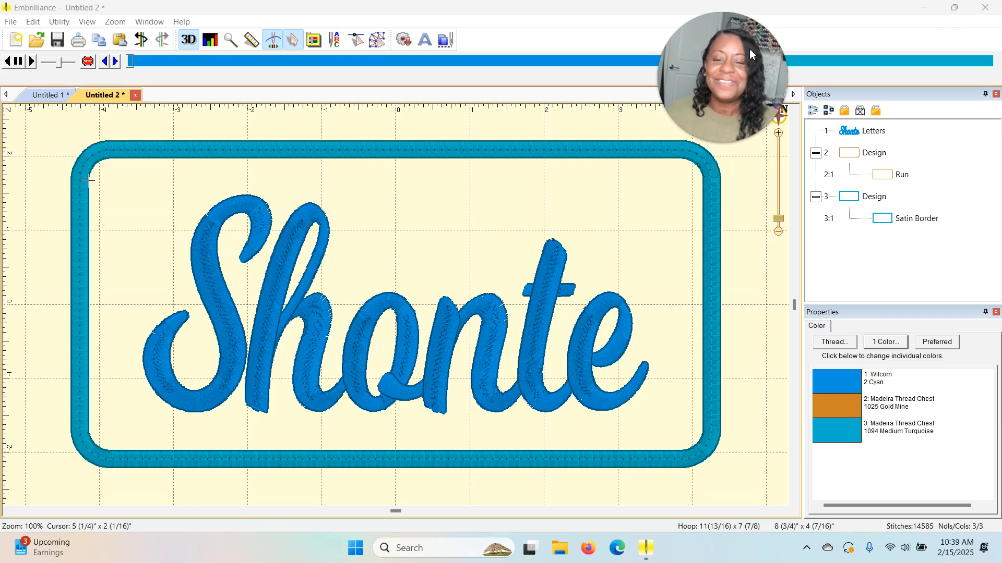
pyautogui.click(747, 237)
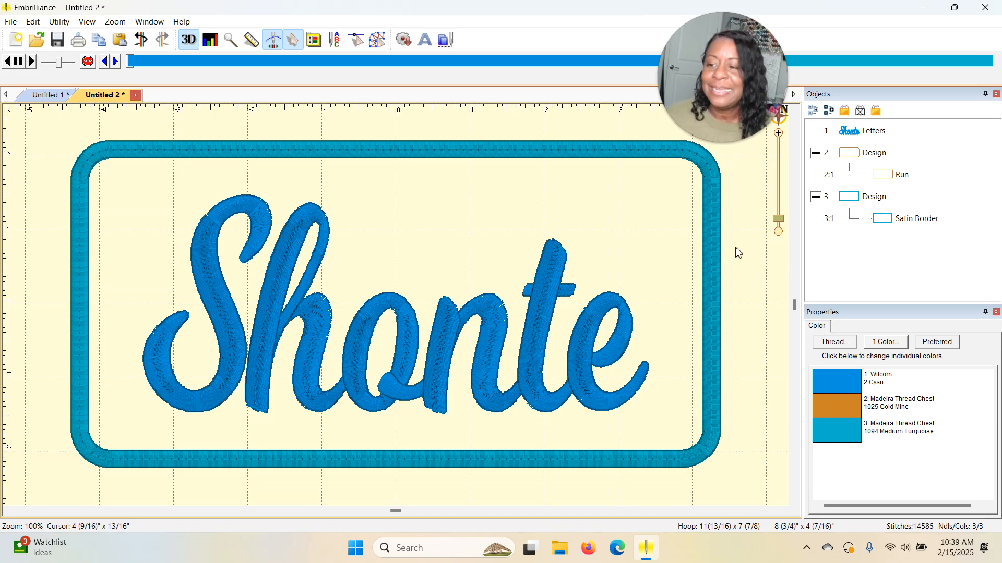
# - Select the Letters object and set the stitch simulator to the last stitch of the S, just before the jump
pyautogui.click(848, 137)
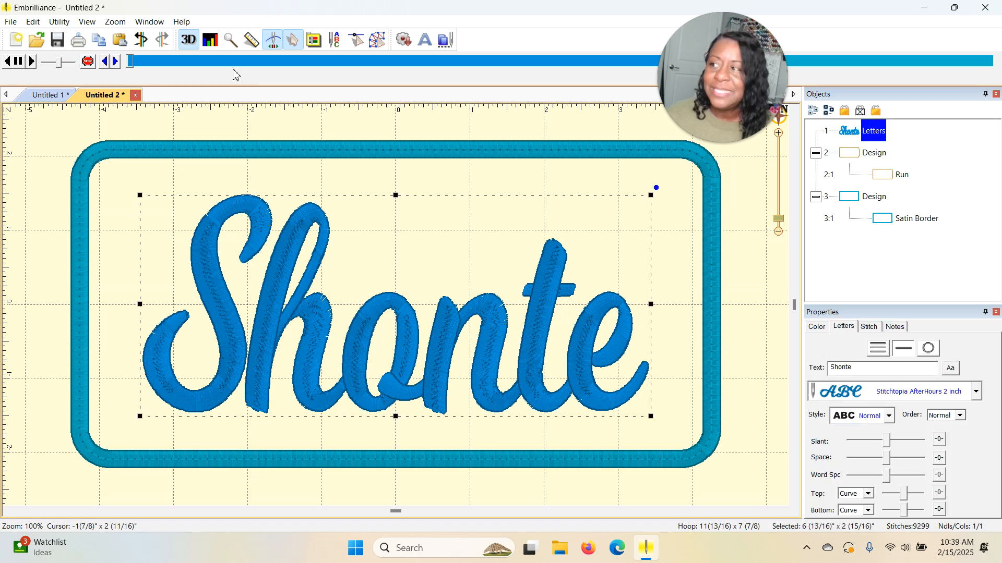
pyautogui.click(130, 59)
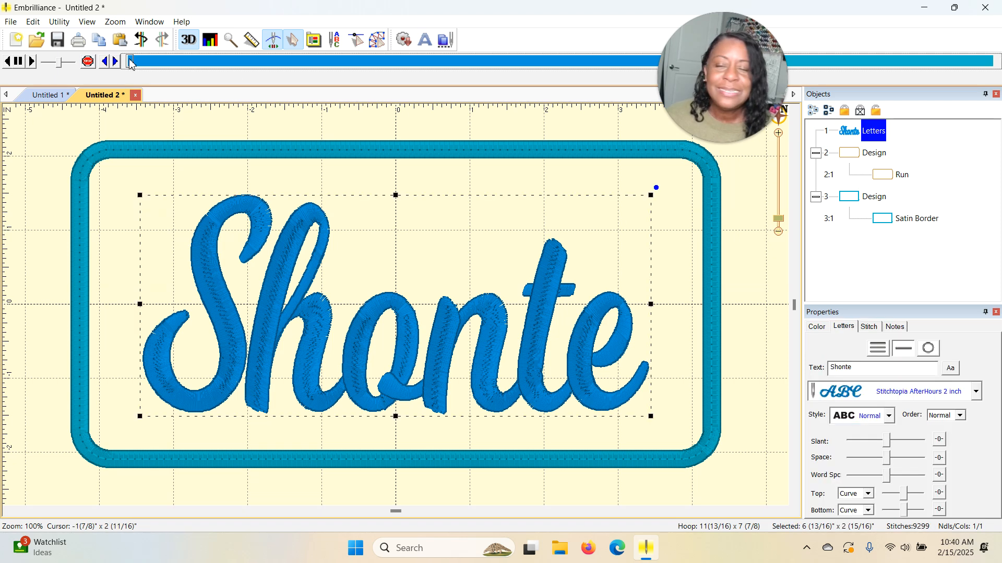
pyautogui.moveTo(129, 59); pyautogui.dragTo(243, 49)
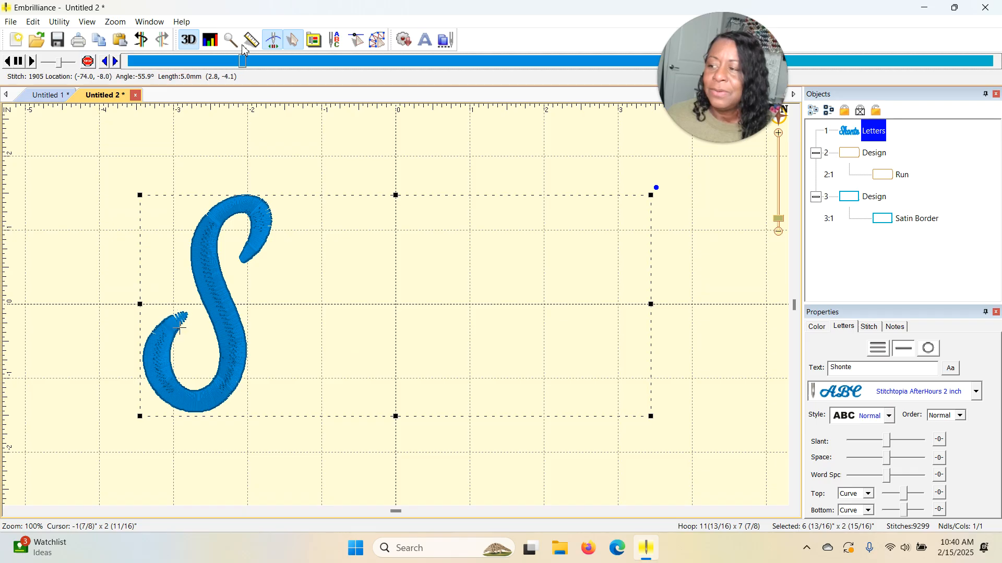
pyautogui.click(116, 61)
pyautogui.click(116, 62)
pyautogui.click(115, 62)
pyautogui.click(116, 62)
pyautogui.click(116, 61)
pyautogui.click(116, 62)
pyautogui.click(116, 62)
pyautogui.click(116, 61)
pyautogui.click(116, 61)
pyautogui.click(115, 61)
pyautogui.click(116, 62)
pyautogui.click(116, 62)
pyautogui.click(116, 62)
pyautogui.click(116, 62)
pyautogui.click(116, 61)
pyautogui.click(116, 61)
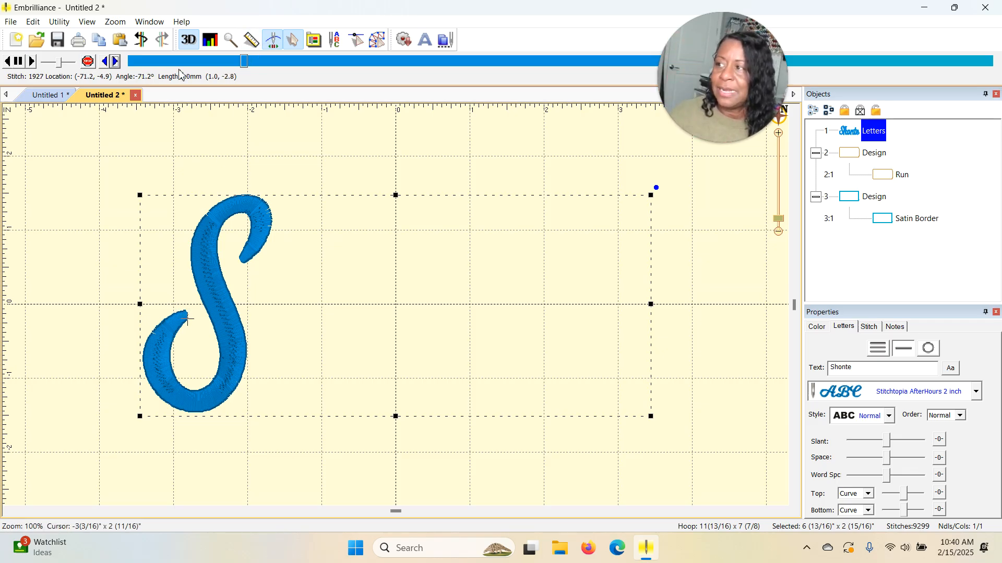
pyautogui.click(115, 62)
pyautogui.click(116, 62)
pyautogui.click(116, 62)
pyautogui.click(115, 62)
pyautogui.click(116, 61)
pyautogui.click(116, 62)
pyautogui.click(116, 62)
pyautogui.click(115, 61)
pyautogui.click(116, 61)
pyautogui.click(116, 62)
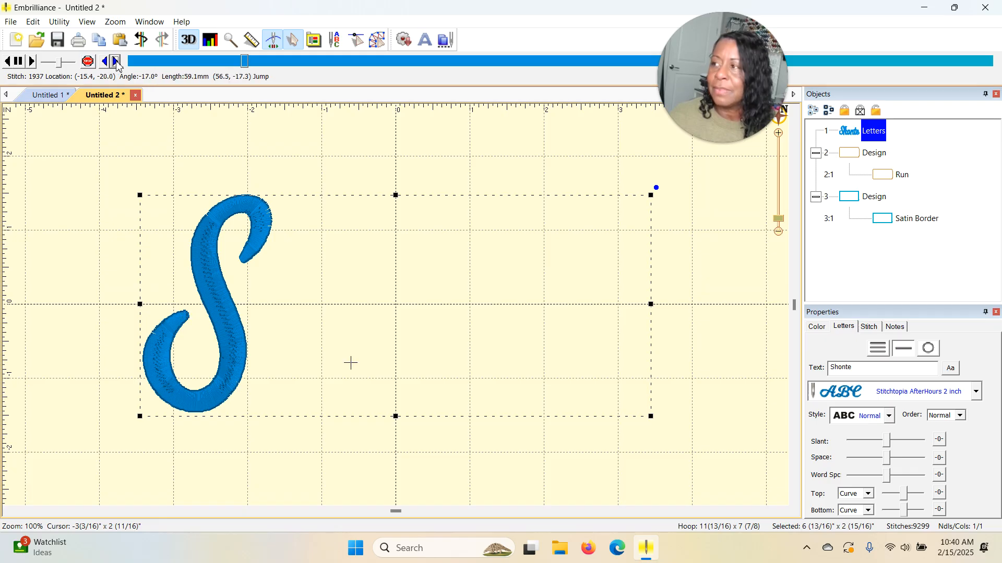
pyautogui.click(105, 62)
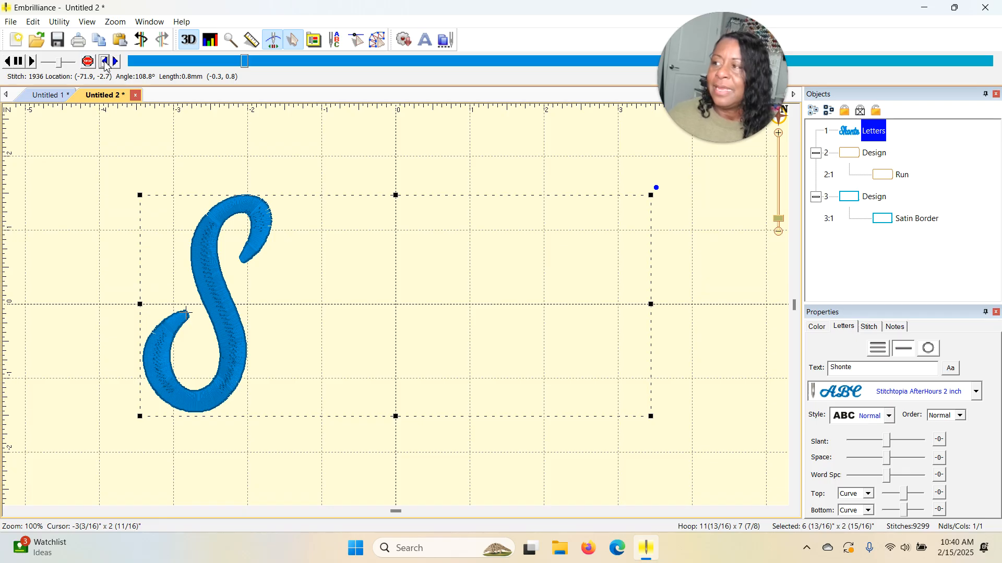
# - Insert a color stop at the end of the S using Madeira Thread Chest 1310 Dark Rose
pyautogui.click(88, 61)
pyautogui.scroll(-12, 452, 302)
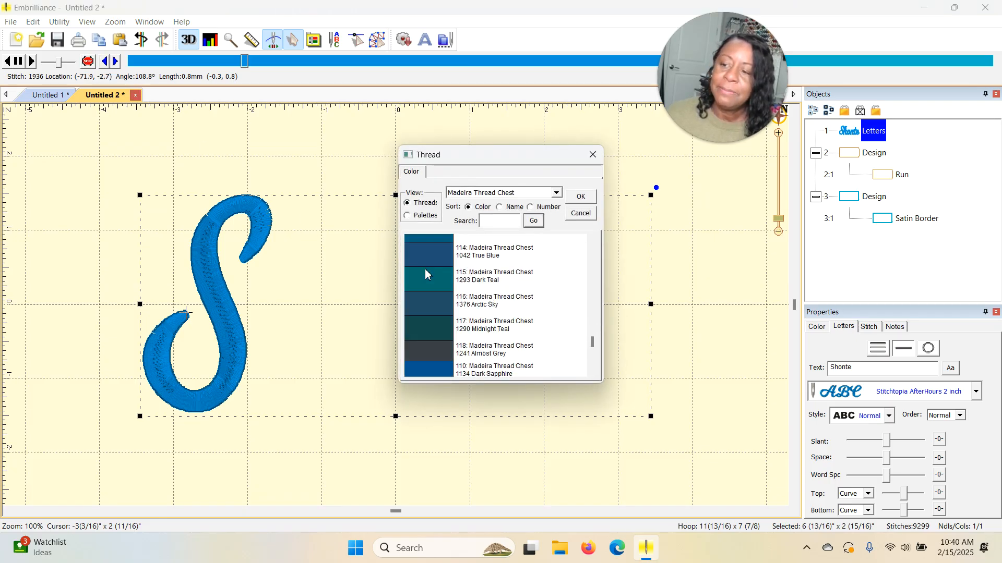
pyautogui.click(429, 349)
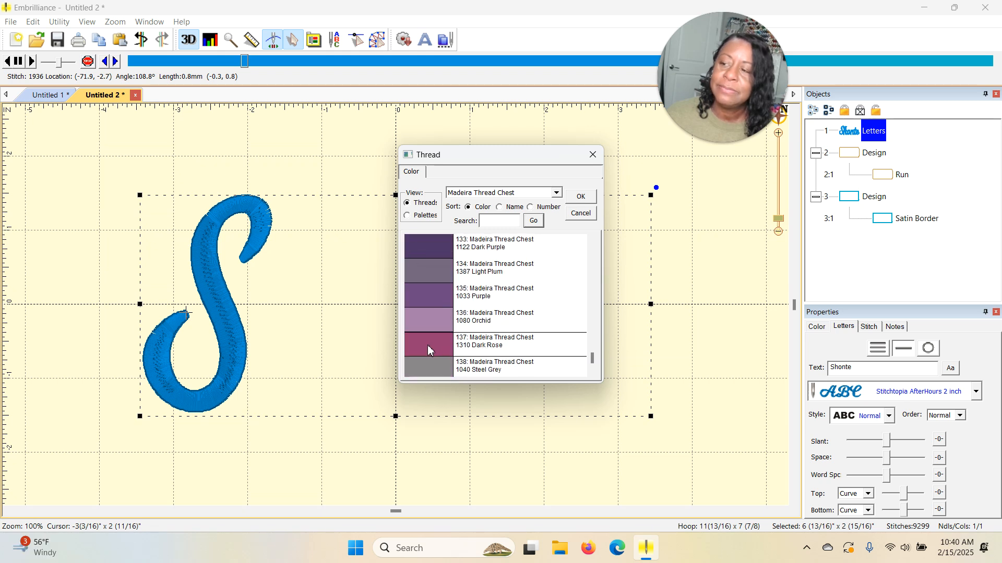
pyautogui.click(578, 200)
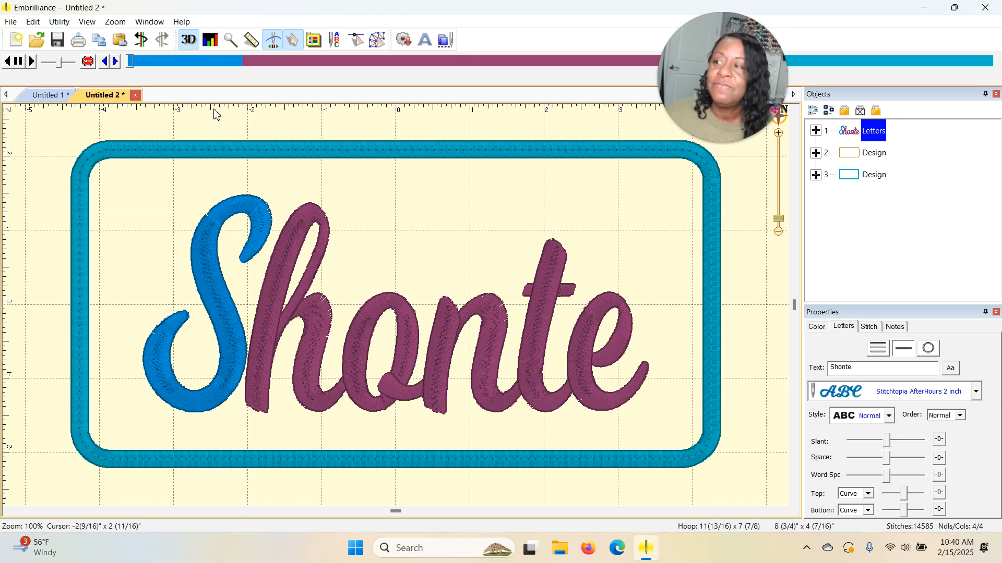
# - Advance the stitch simulator into the first stitches of the o and step back along its opening run
pyautogui.moveTo(132, 63)
pyautogui.mouseDown()
pyautogui.moveTo(402, 62)
pyautogui.moveTo(388, 78)
pyautogui.mouseUp()
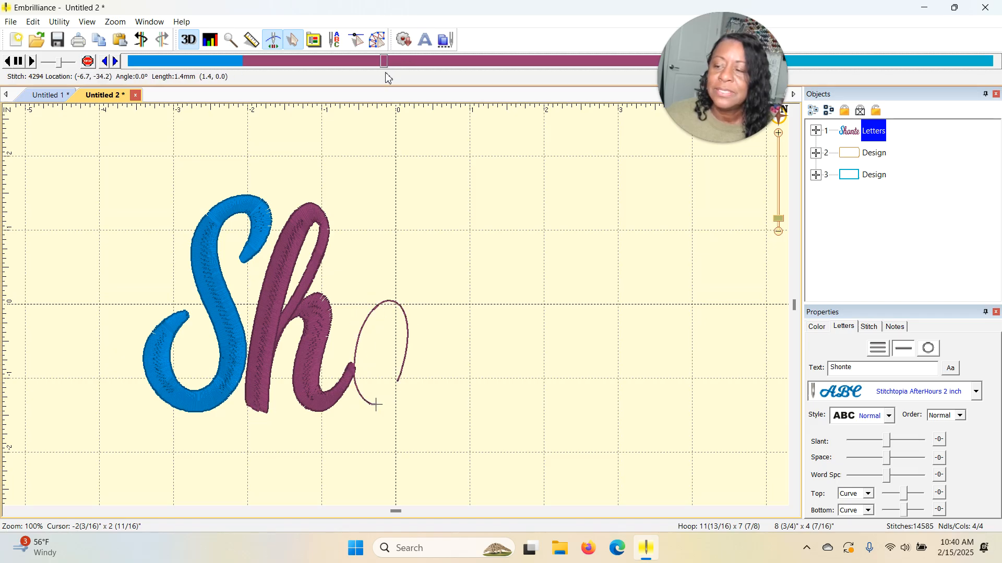
pyautogui.click(104, 62)
pyautogui.click(105, 62)
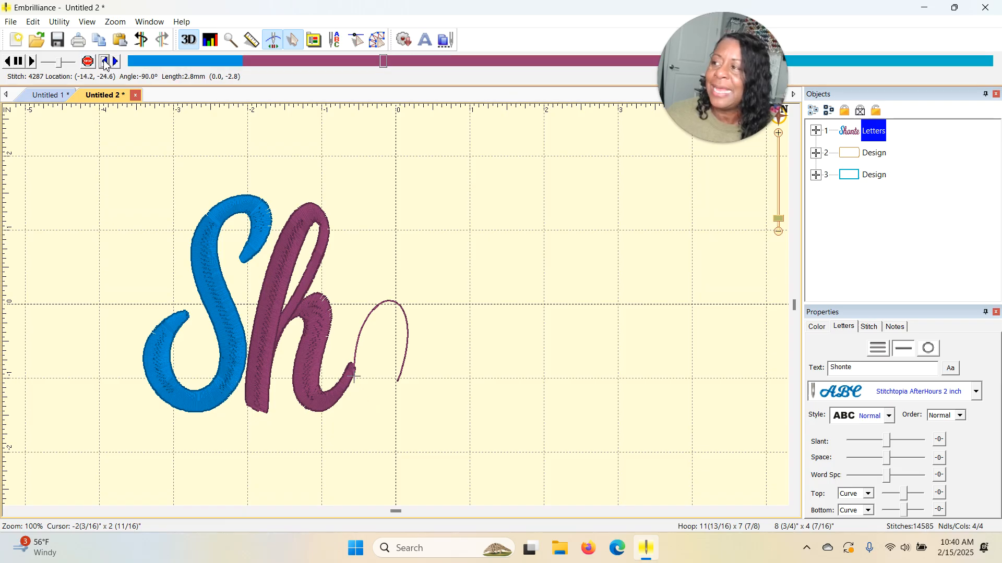
pyautogui.click(106, 62)
pyautogui.click(105, 62)
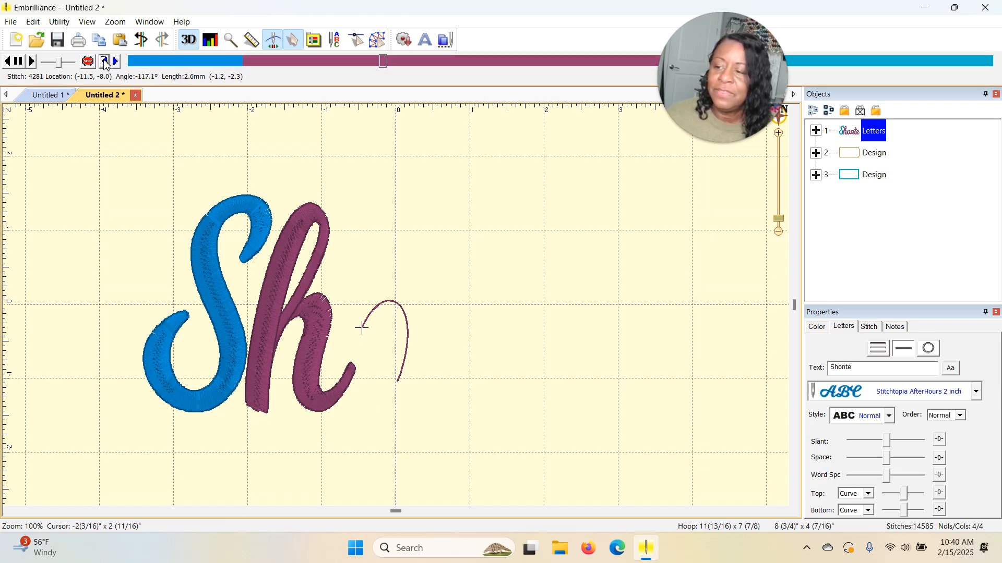
pyautogui.click(105, 62)
pyautogui.click(106, 62)
pyautogui.click(105, 62)
pyautogui.click(106, 62)
pyautogui.click(107, 61)
pyautogui.click(106, 62)
pyautogui.click(106, 62)
pyautogui.click(106, 61)
pyautogui.click(107, 61)
pyautogui.click(107, 61)
pyautogui.click(106, 62)
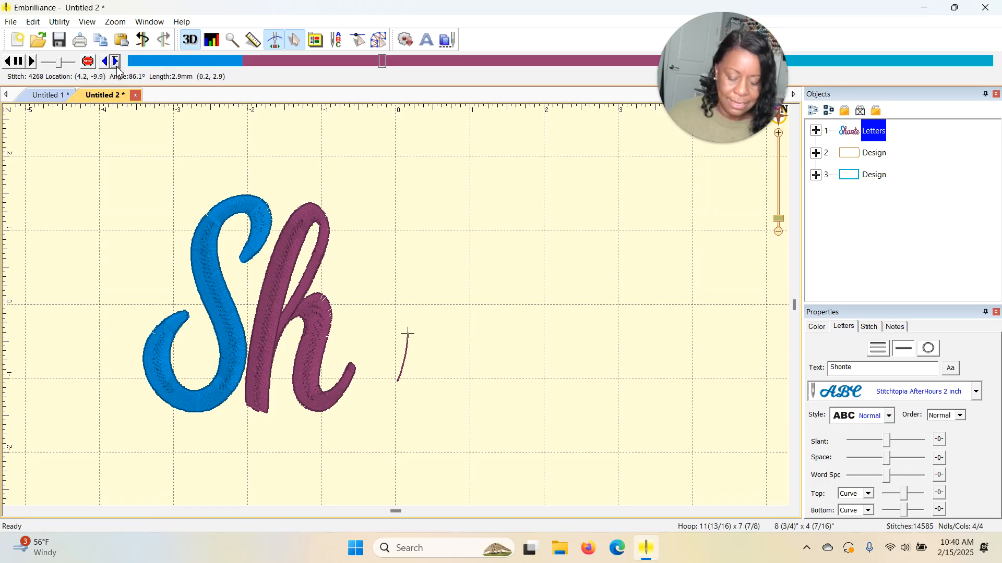
# - Insert a color stop at the last stitch of the h using Madeira Thread Chest 1031 Medium Orchid
pyautogui.click(106, 65)
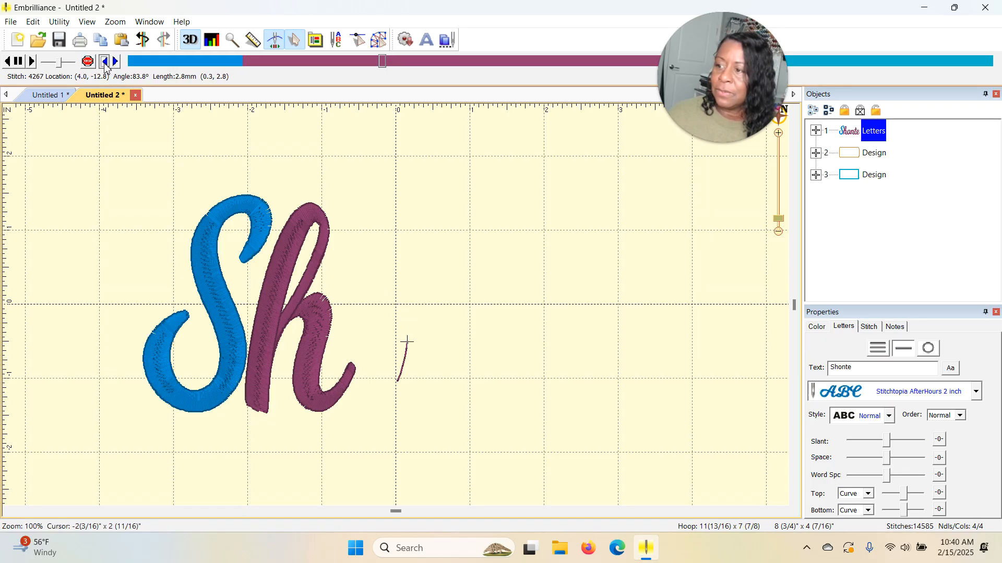
pyautogui.click(105, 62)
pyautogui.click(105, 62)
pyautogui.click(105, 62)
pyautogui.click(105, 62)
pyautogui.click(105, 63)
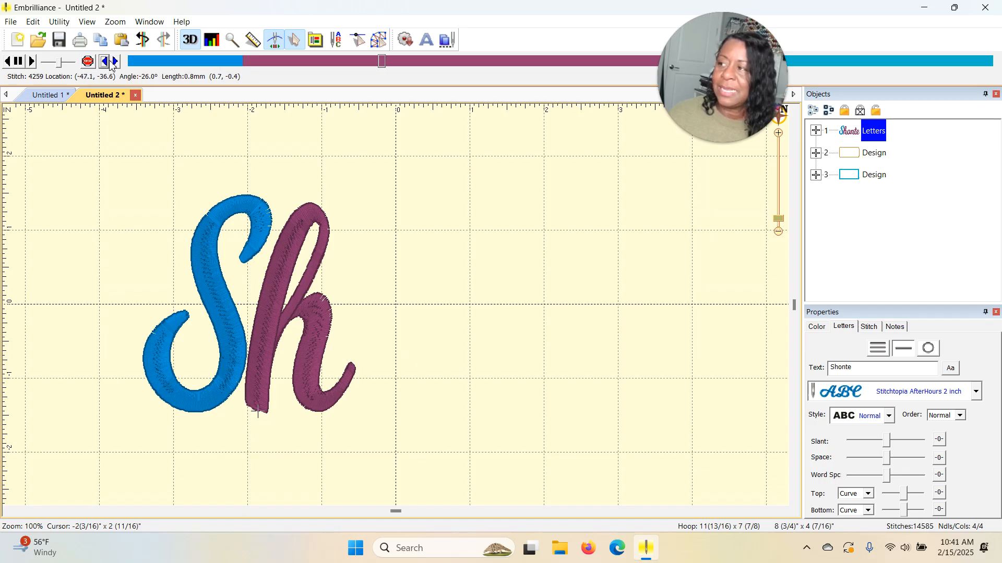
pyautogui.click(88, 63)
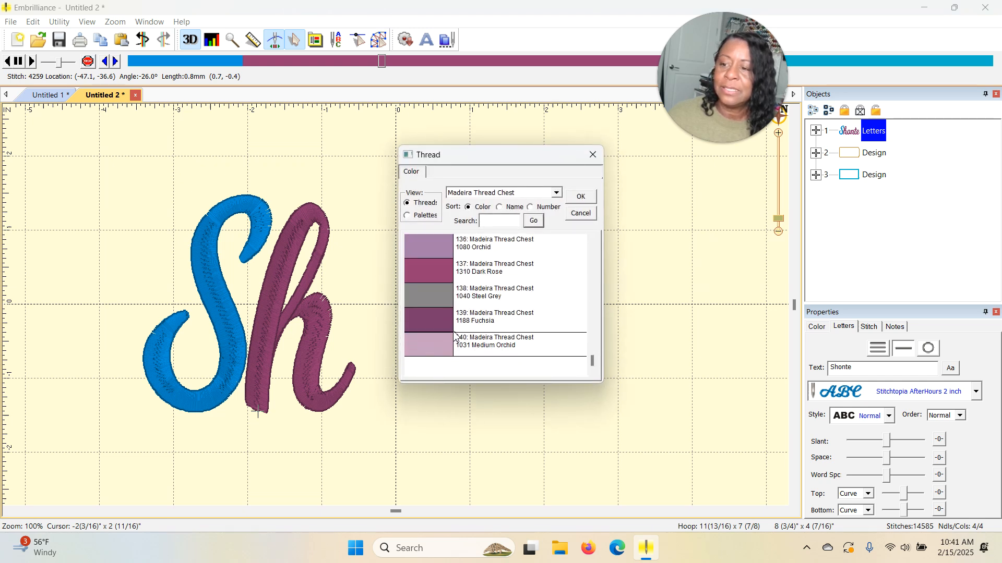
pyautogui.click(579, 198)
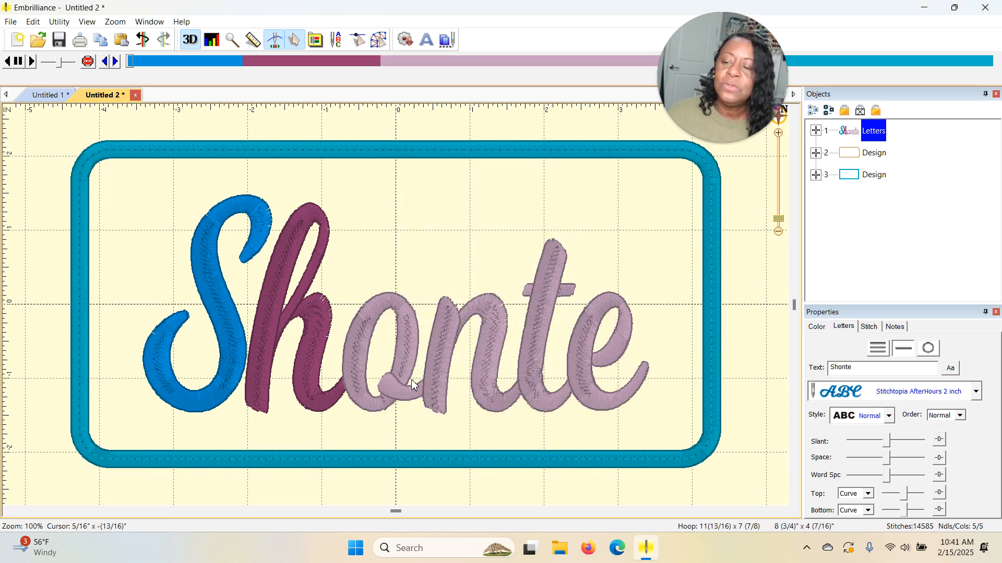
# - Set the stitch simulator to the last stitch of the o, just before the jump to the n
pyautogui.moveTo(130, 61); pyautogui.dragTo(461, 64)
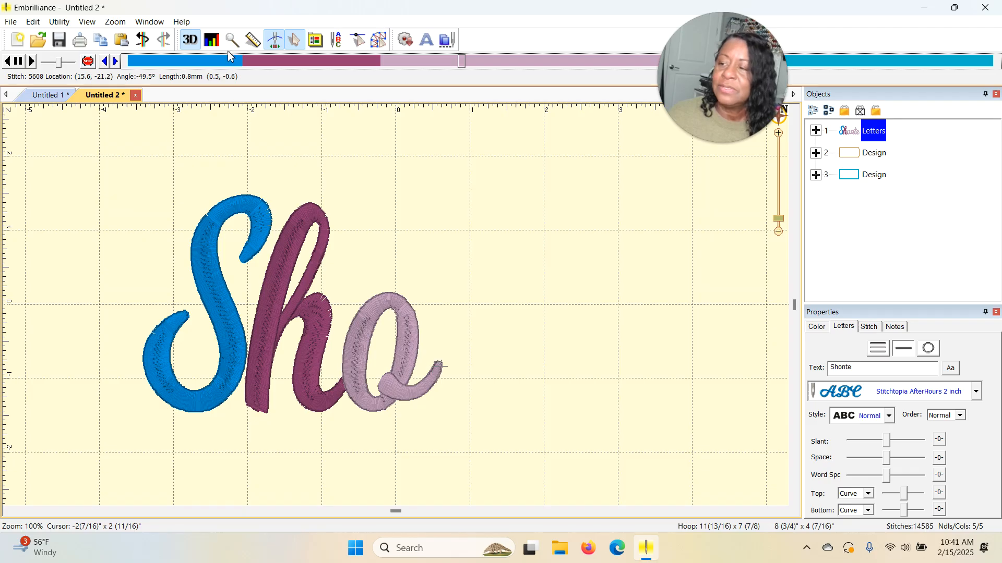
pyautogui.click(116, 61)
pyautogui.click(116, 62)
pyautogui.click(116, 61)
pyautogui.click(115, 62)
pyautogui.click(116, 61)
pyautogui.click(115, 61)
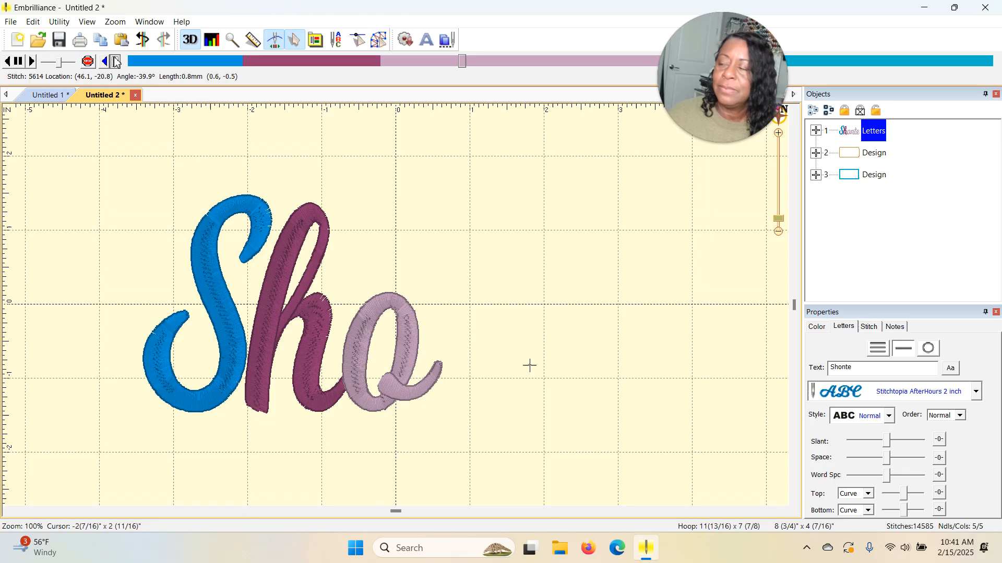
pyautogui.click(106, 62)
pyautogui.click(106, 62)
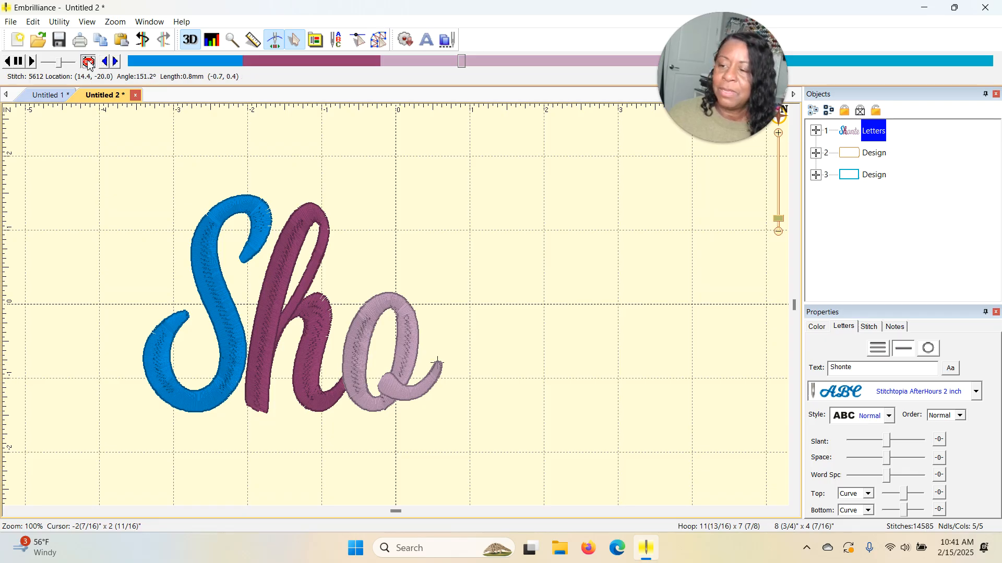
# - Insert a color stop at the end of the o using thread color Madeira Thread Chest 1091
pyautogui.click(88, 61)
pyautogui.scroll(9, 428, 271)
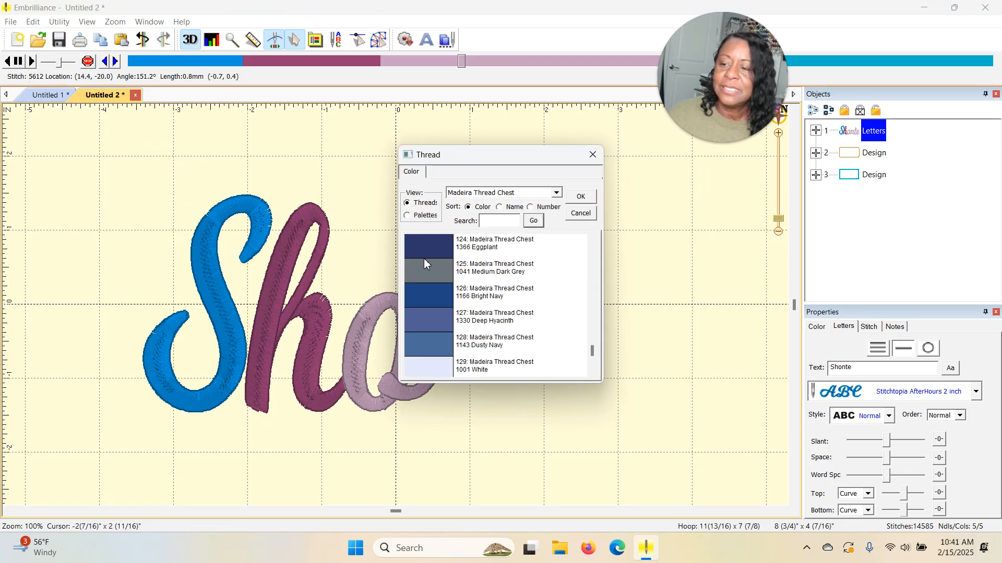
pyautogui.click(423, 325)
pyautogui.click(580, 197)
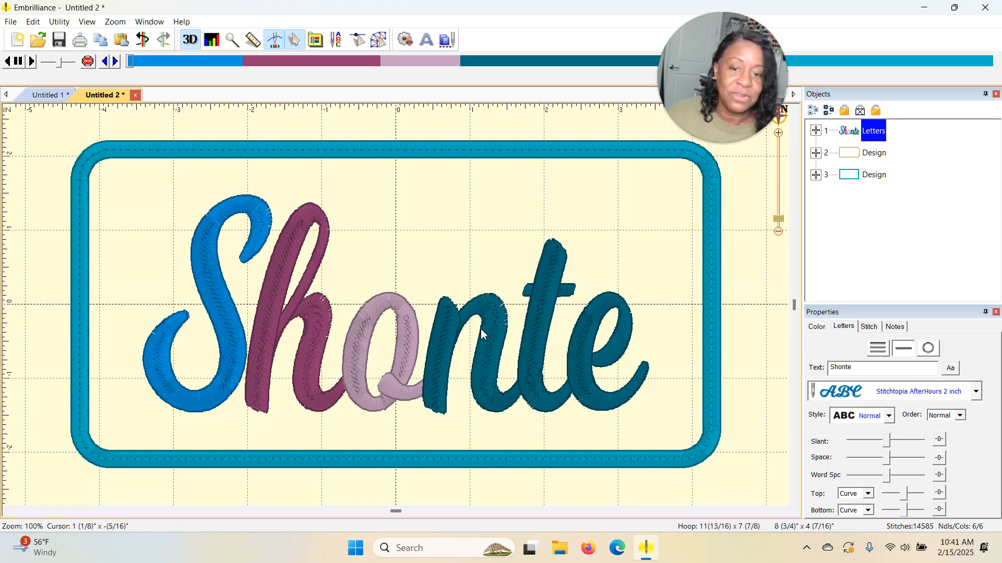
# - Select the lettering in the design and set the stitch simulator to the last stitch of the n
pyautogui.click(443, 345)
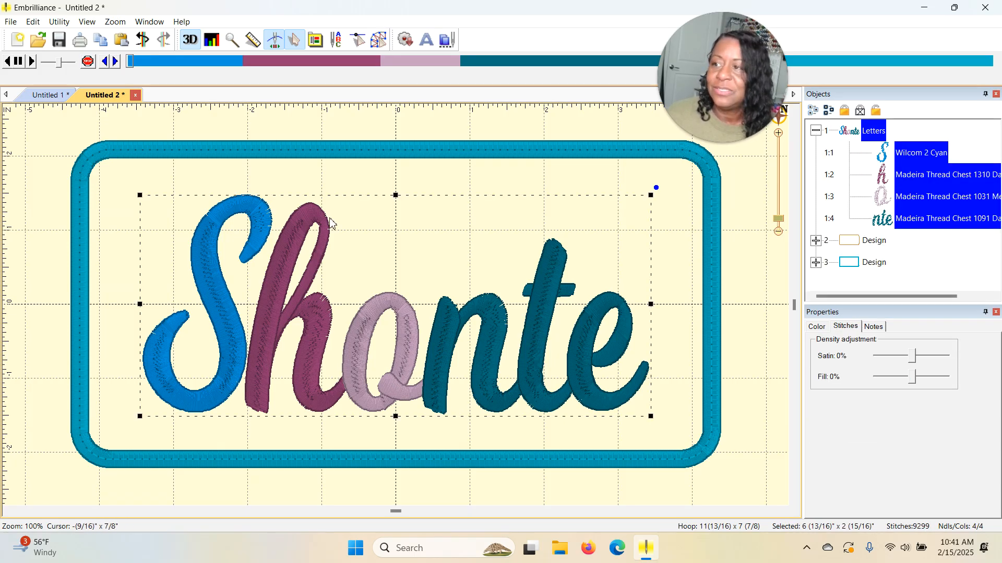
pyautogui.moveTo(130, 62)
pyautogui.mouseDown()
pyautogui.moveTo(410, 61)
pyautogui.moveTo(594, 38)
pyautogui.moveTo(553, 49)
pyautogui.mouseUp()
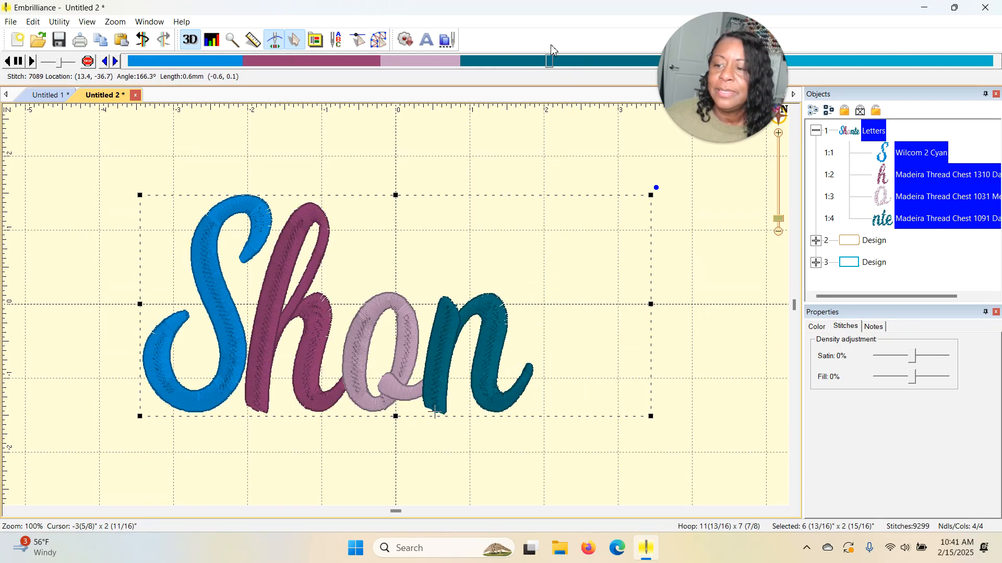
pyautogui.click(113, 58)
pyautogui.click(113, 57)
pyautogui.click(113, 58)
pyautogui.click(114, 56)
pyautogui.click(113, 57)
pyautogui.click(103, 62)
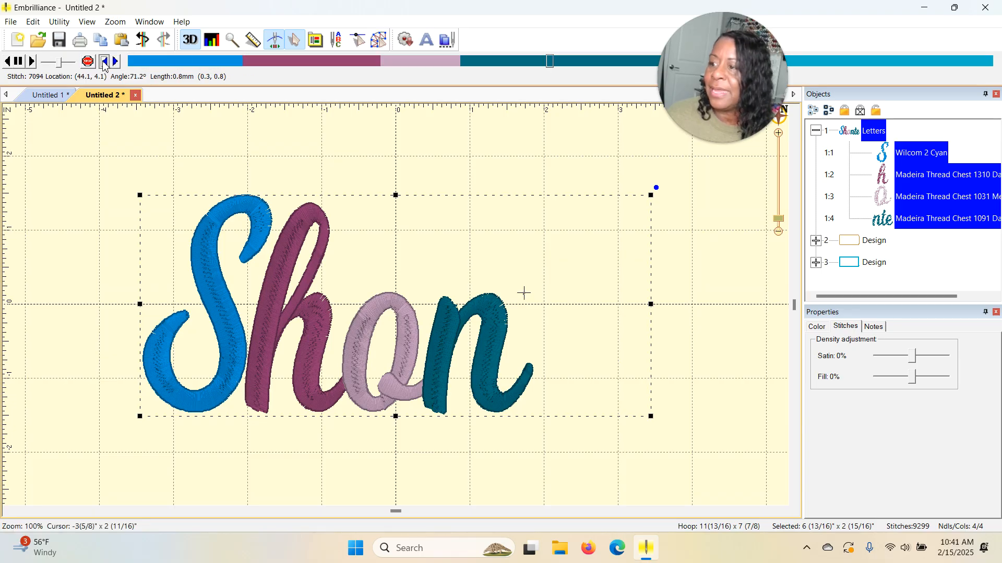
pyautogui.click(104, 61)
# - Insert a color stop at the end of the n using Madeira Thread Chest 1094 Medium Turquoise
pyautogui.click(89, 62)
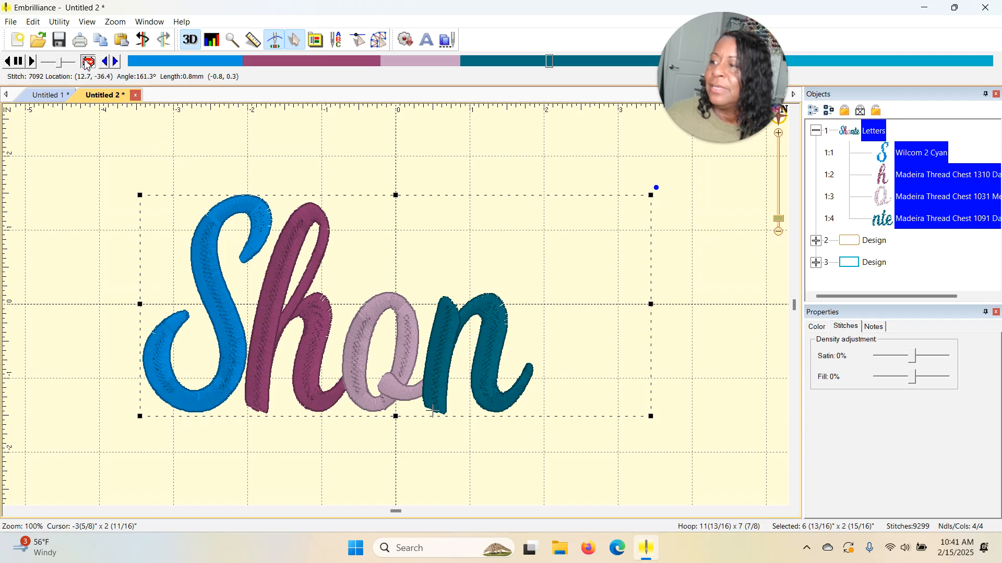
pyautogui.scroll(-6, 434, 289)
pyautogui.scroll(-2, 420, 276)
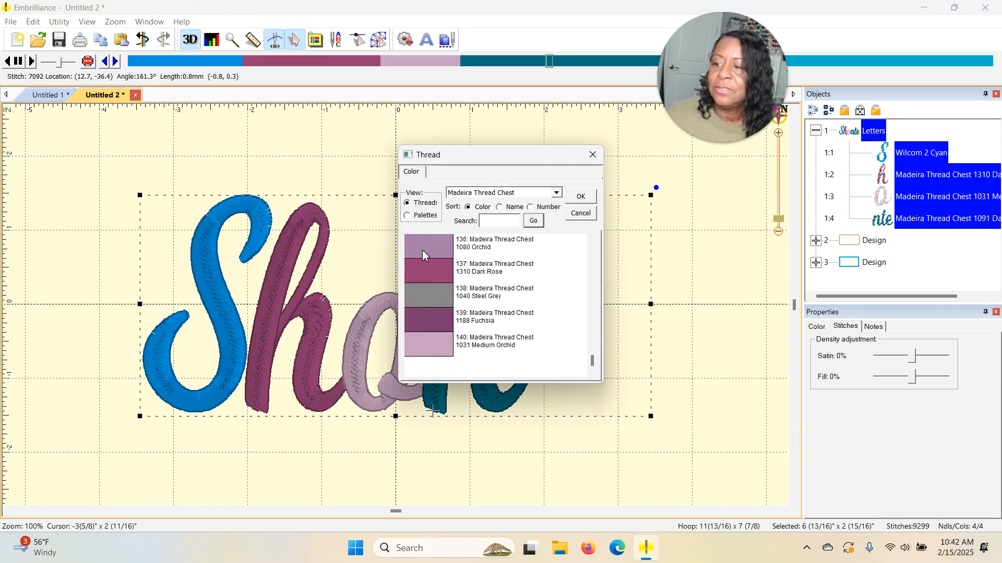
pyautogui.scroll(10, 419, 252)
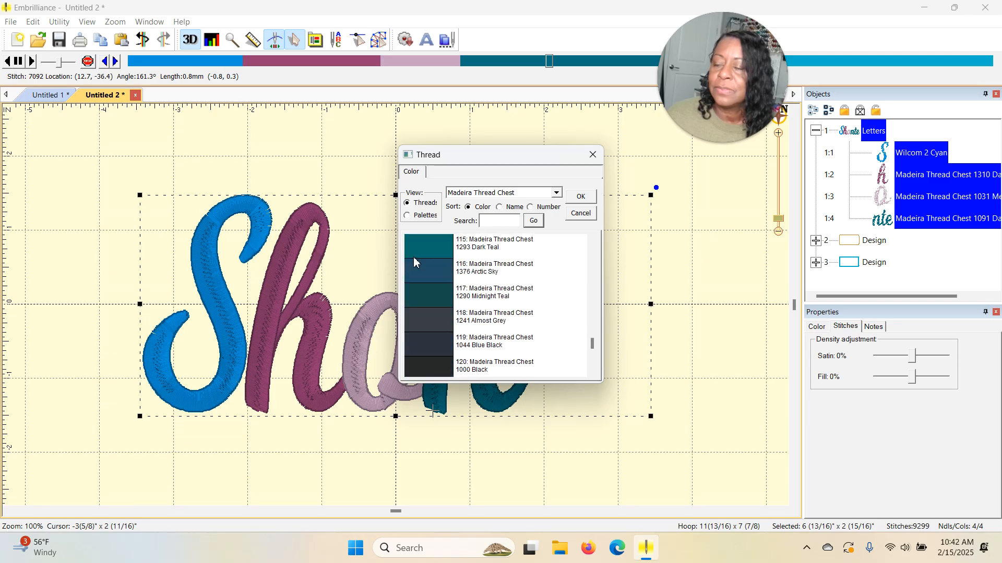
pyautogui.scroll(1, 416, 262)
pyautogui.click(417, 270)
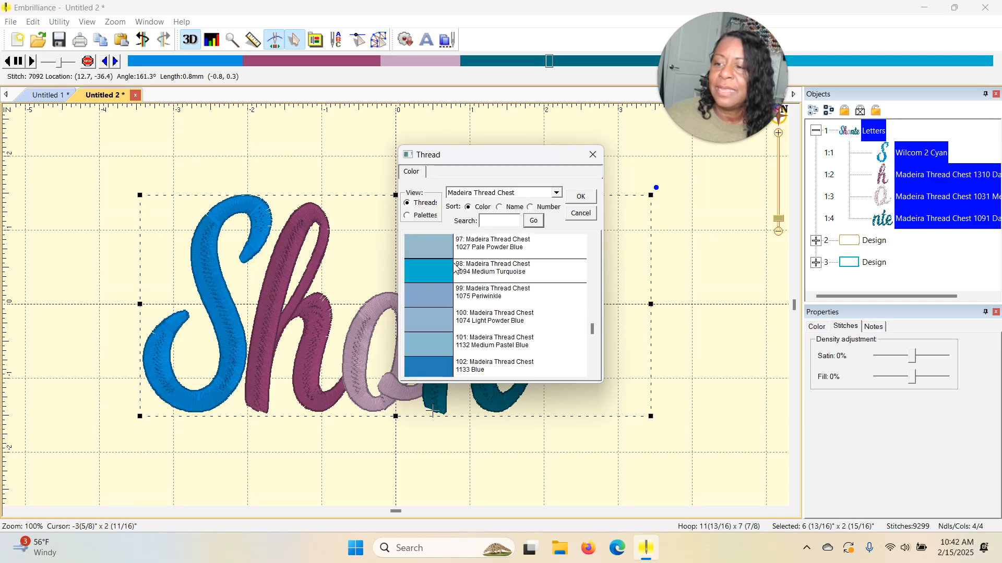
pyautogui.click(579, 197)
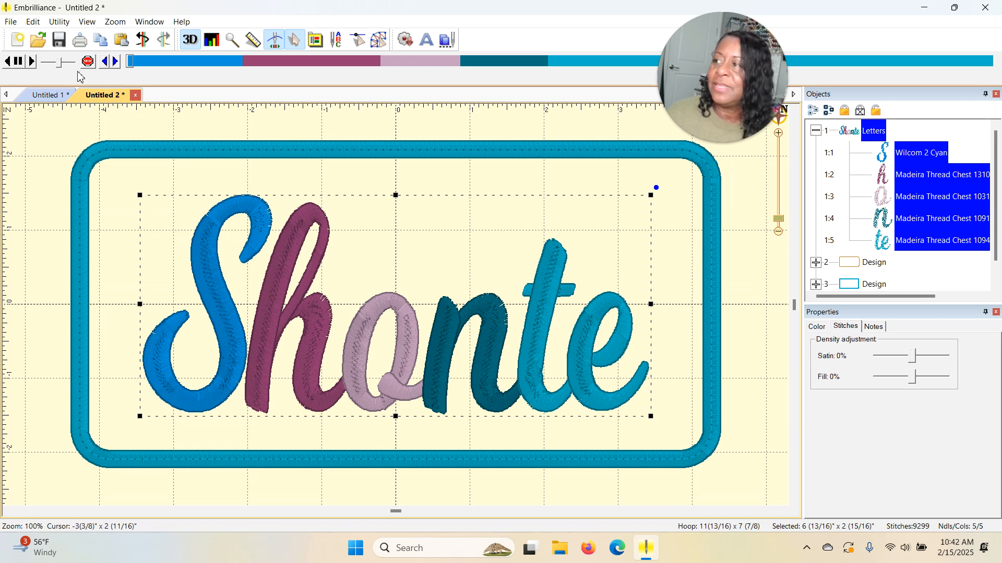
# - Set the stitch simulator to the final tie-off stitches at the end of the t
pyautogui.moveTo(131, 65)
pyautogui.mouseDown()
pyautogui.moveTo(659, 77)
pyautogui.moveTo(618, 87)
pyautogui.mouseUp()
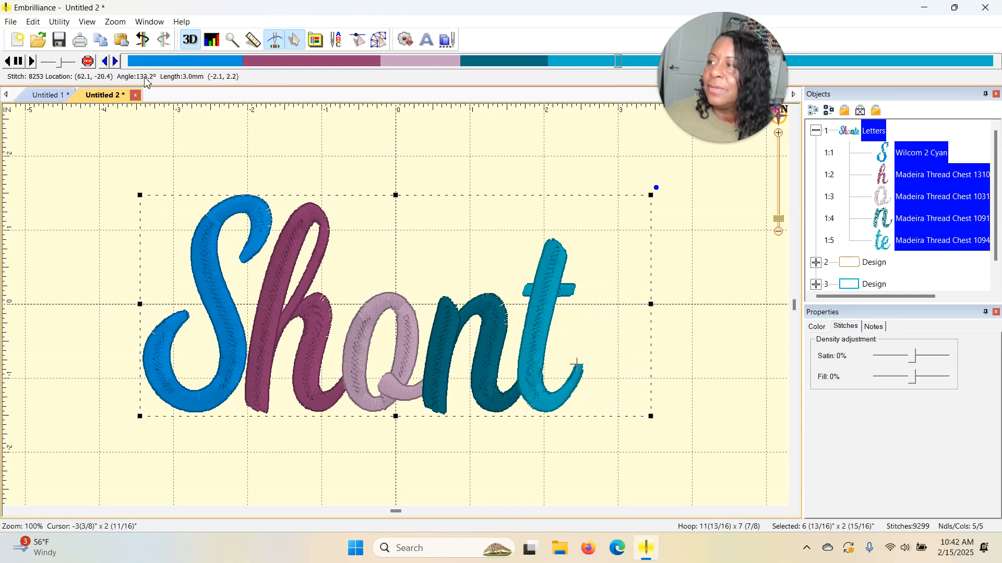
pyautogui.click(115, 61)
pyautogui.click(116, 61)
pyautogui.click(115, 61)
pyautogui.click(116, 61)
pyautogui.click(115, 62)
pyautogui.click(116, 62)
pyautogui.click(115, 62)
pyautogui.click(116, 62)
pyautogui.click(115, 62)
pyautogui.click(116, 62)
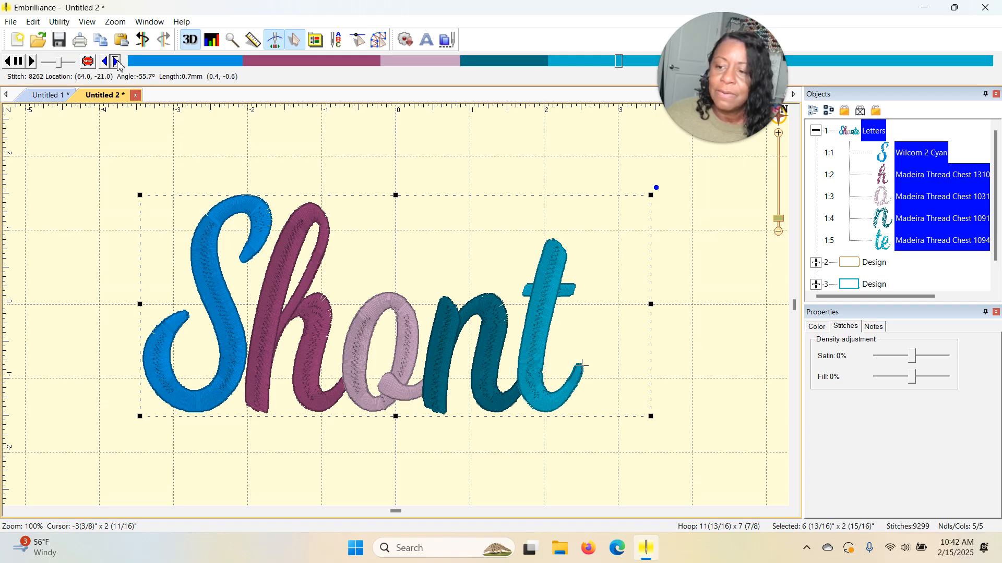
pyautogui.click(104, 62)
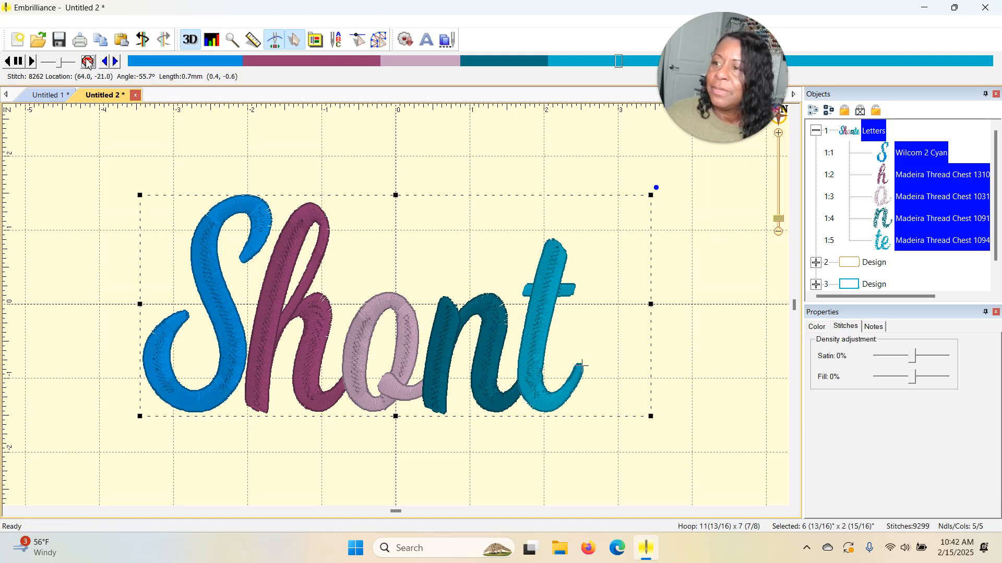
# - Insert a color stop at the end of the t using thread color Madeira Thread Chest 1033, and clear the selection
pyautogui.click(88, 62)
pyautogui.scroll(-10, 432, 284)
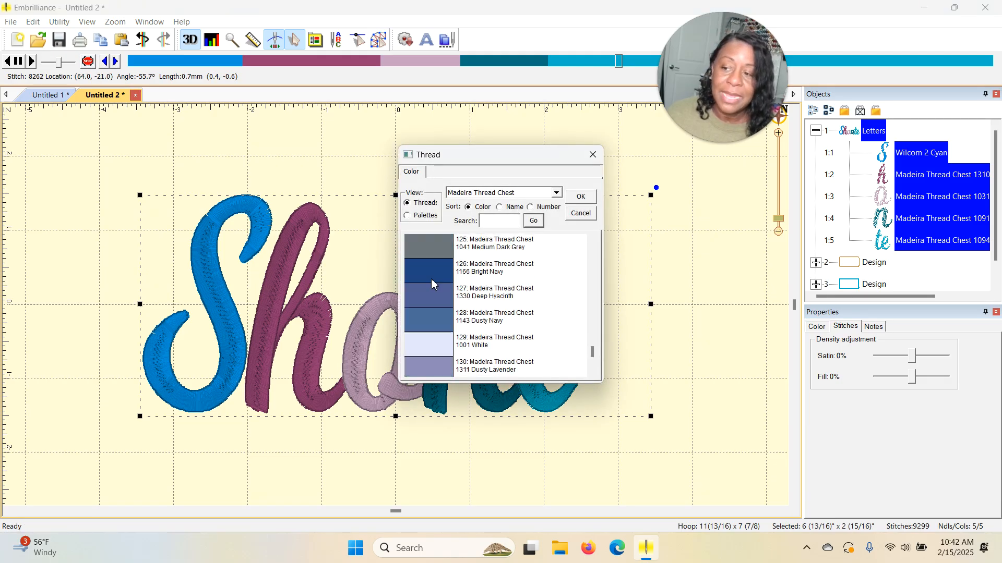
pyautogui.scroll(-3, 432, 285)
pyautogui.click(422, 276)
pyautogui.click(581, 197)
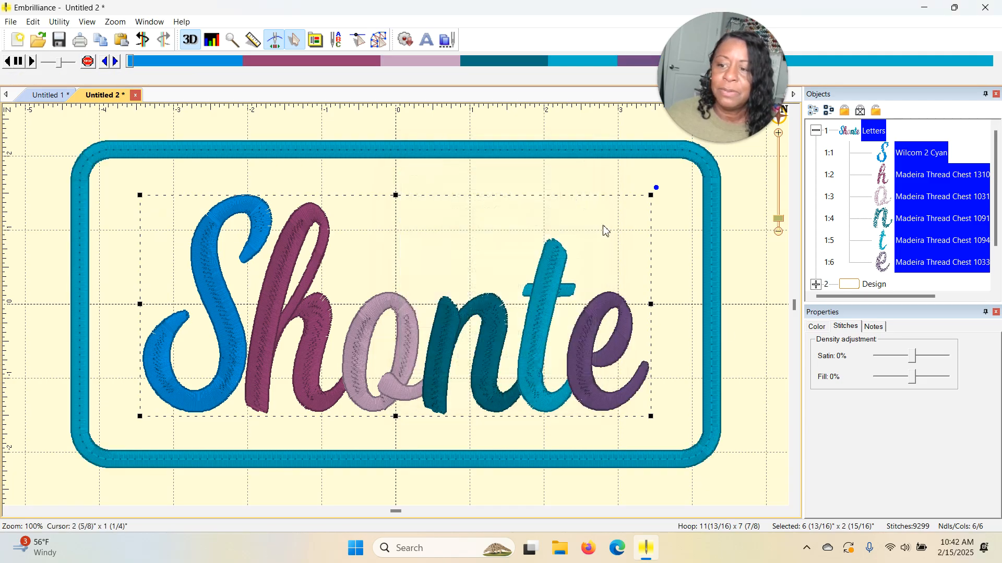
pyautogui.click(730, 304)
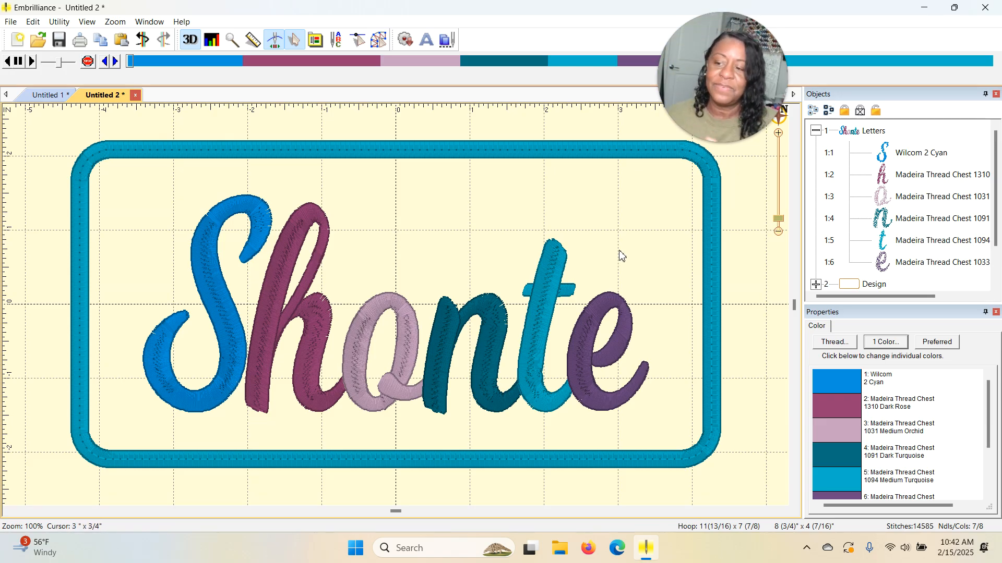
pyautogui.scroll(-2, 472, 277)
pyautogui.scroll(2, 472, 277)
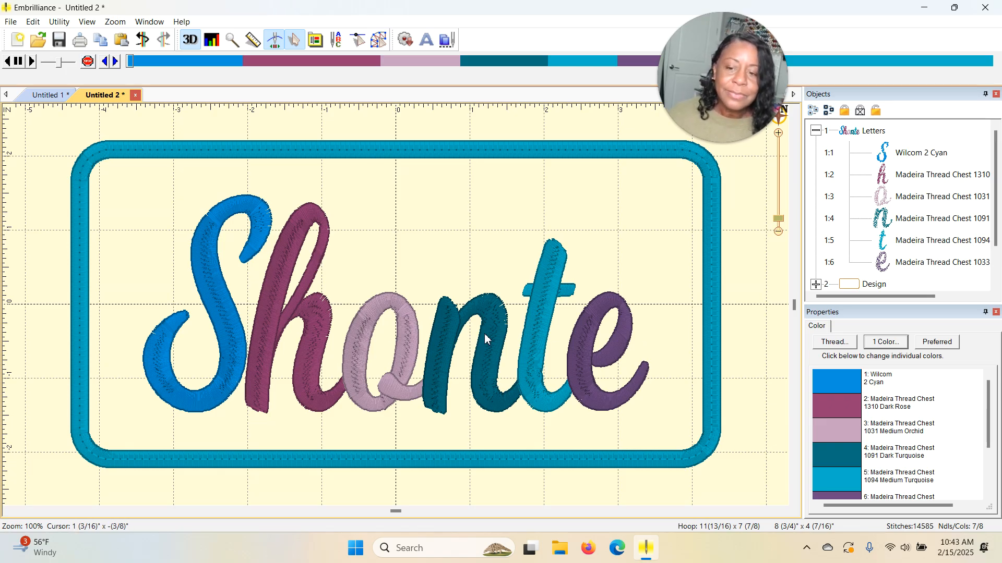
# - Add knockdown stitching behind the multicolored lettering with the inflation set to 3.5 mm
pyautogui.scroll(-2, 571, 329)
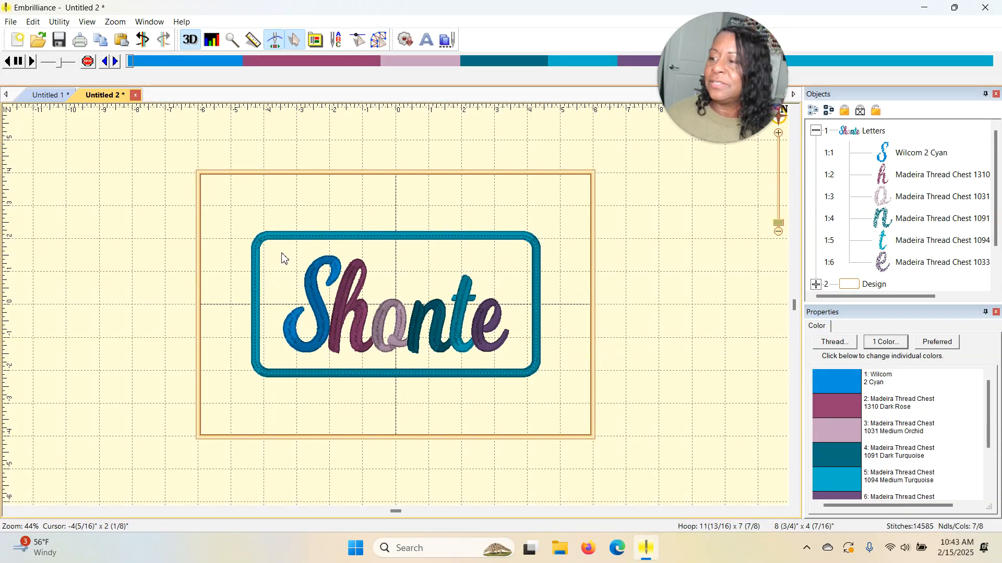
pyautogui.click(59, 23)
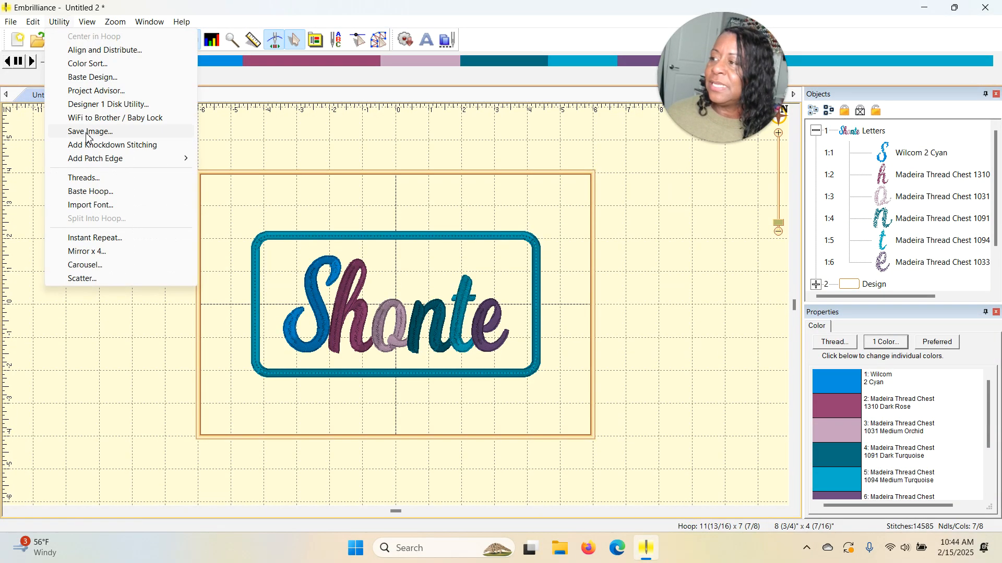
pyautogui.click(639, 240)
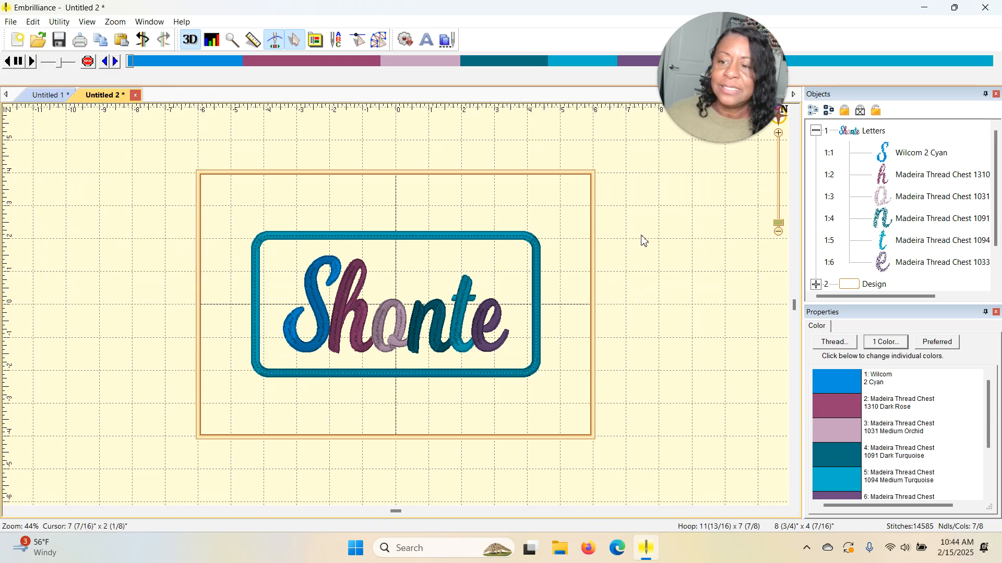
pyautogui.click(458, 330)
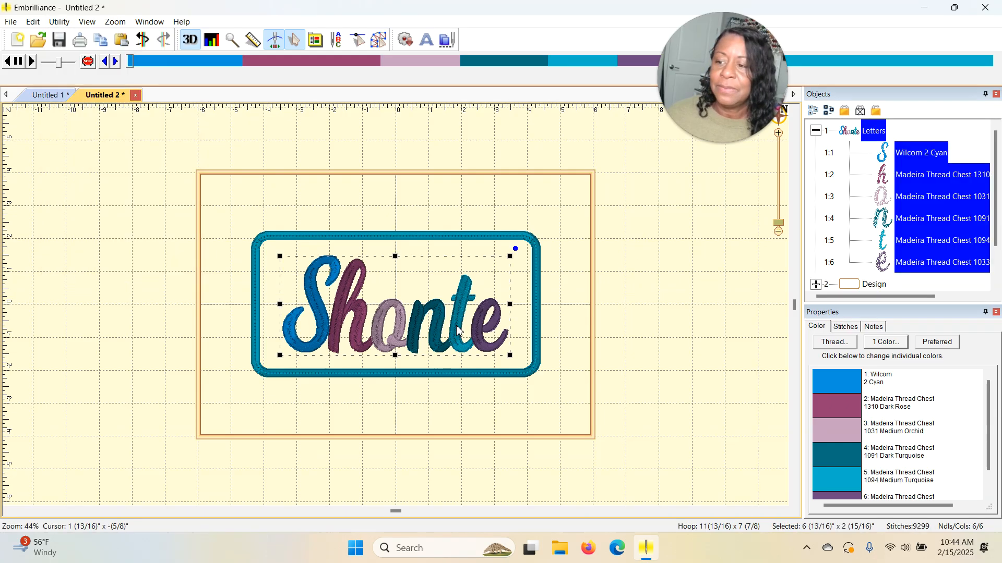
pyautogui.click(60, 22)
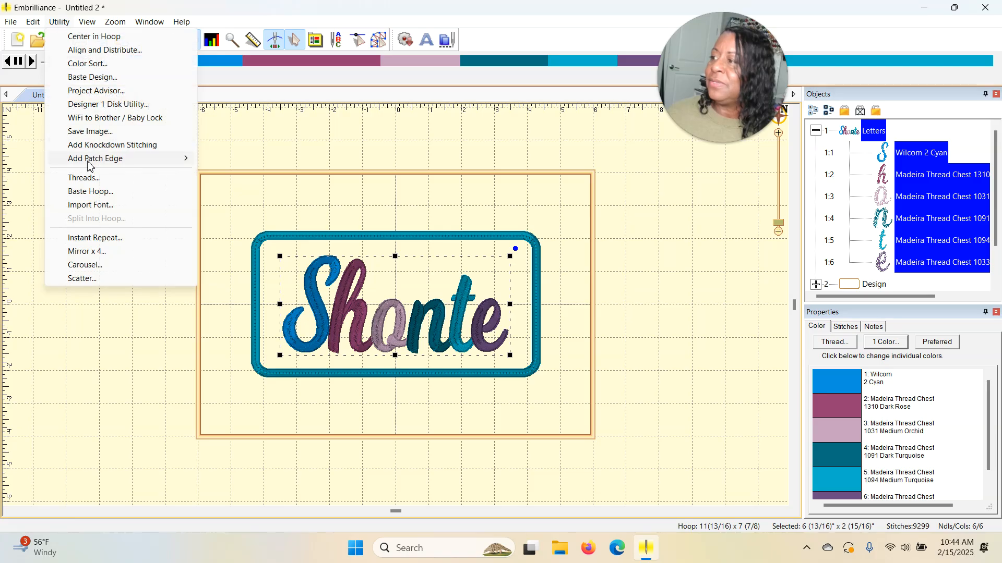
pyautogui.click(92, 145)
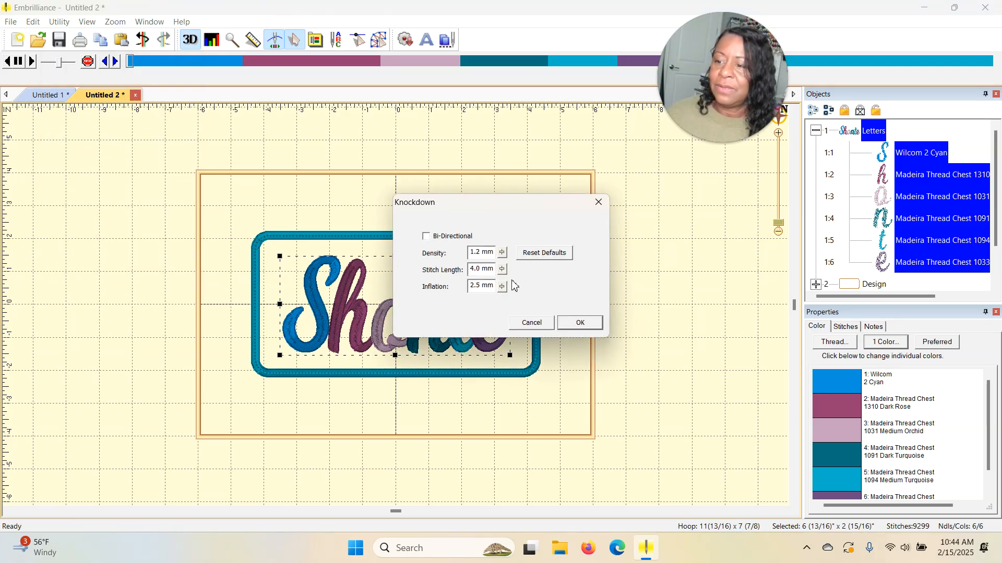
pyautogui.moveTo(502, 288); pyautogui.dragTo(508, 272)
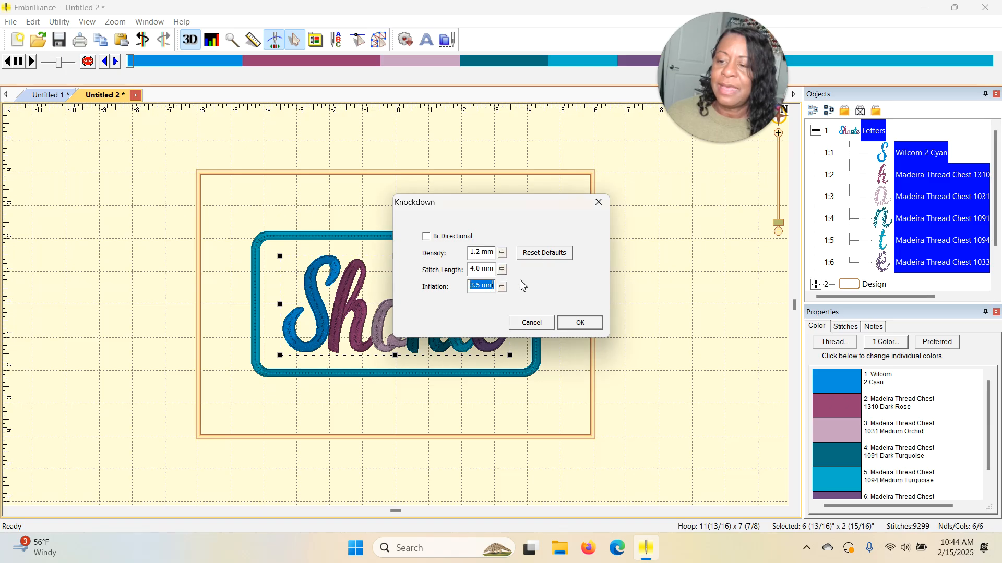
pyautogui.click(581, 324)
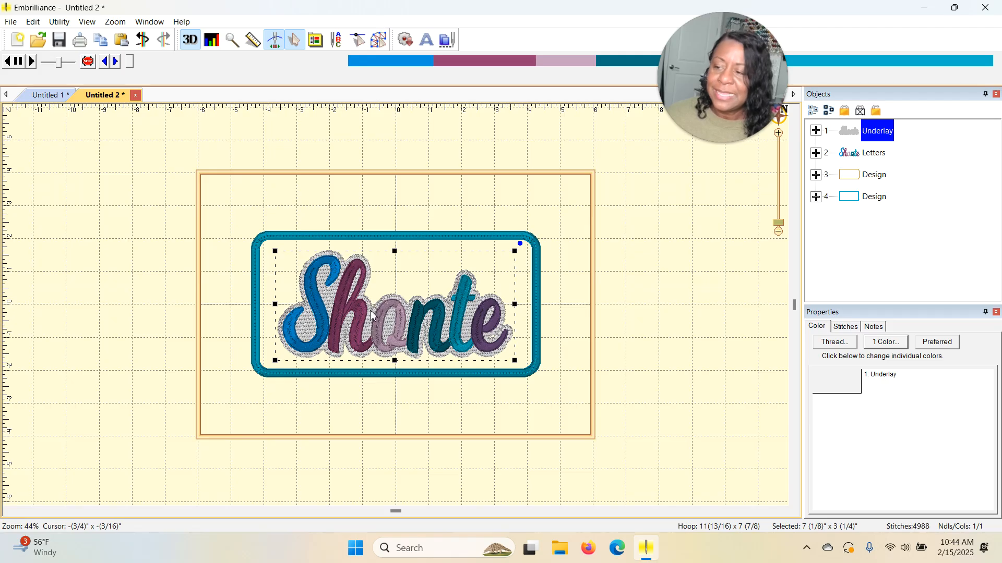
# - Switch to stitch creation mode and recolor the underlay object to Madeira Thread Chest 1084 Medium Ecru
pyautogui.click(373, 39)
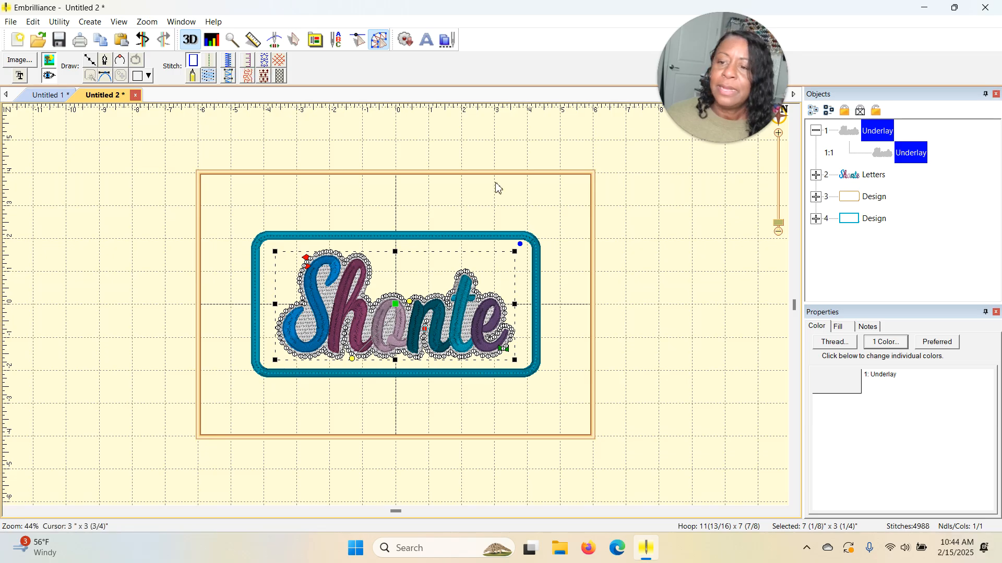
pyautogui.click(520, 170)
pyautogui.click(879, 153)
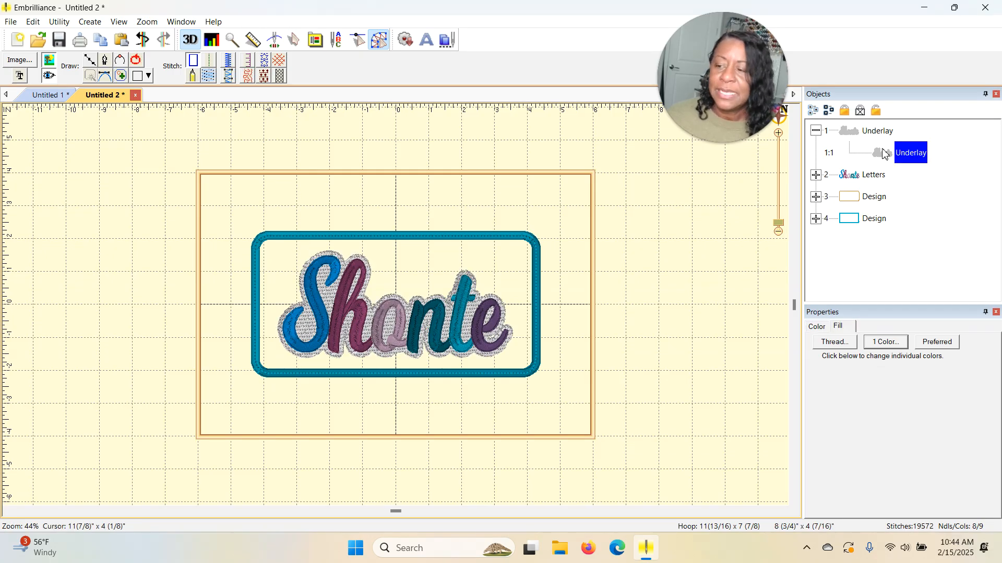
pyautogui.click(816, 327)
pyautogui.doubleClick(828, 384)
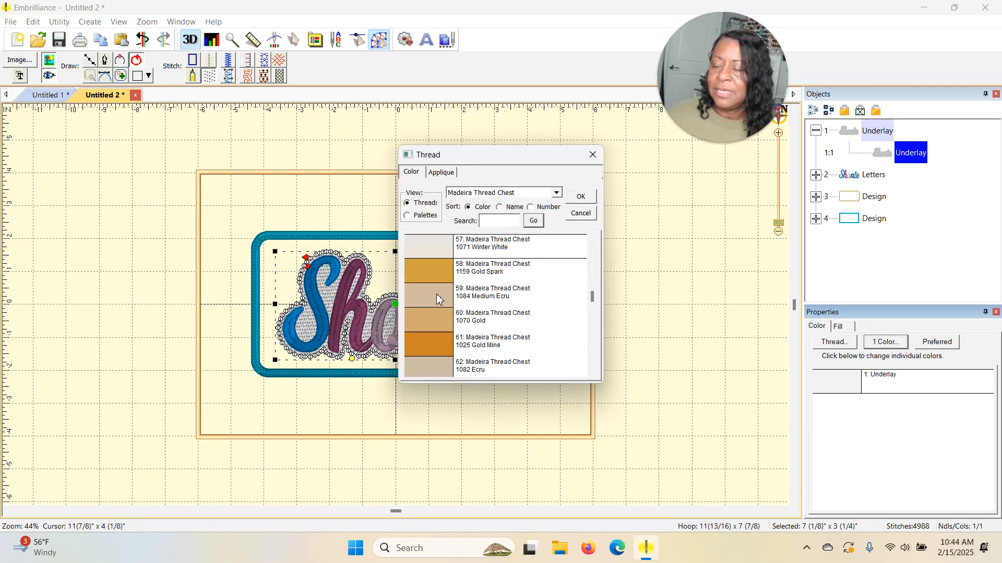
pyautogui.click(436, 293)
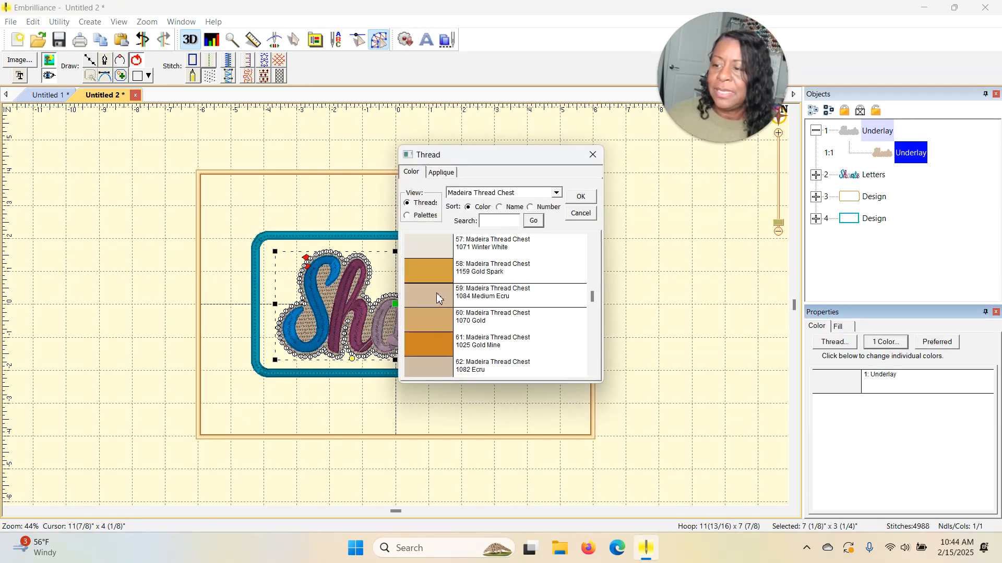
pyautogui.click(580, 197)
pyautogui.click(681, 234)
pyautogui.scroll(-1, 677, 236)
pyautogui.scroll(2, 676, 236)
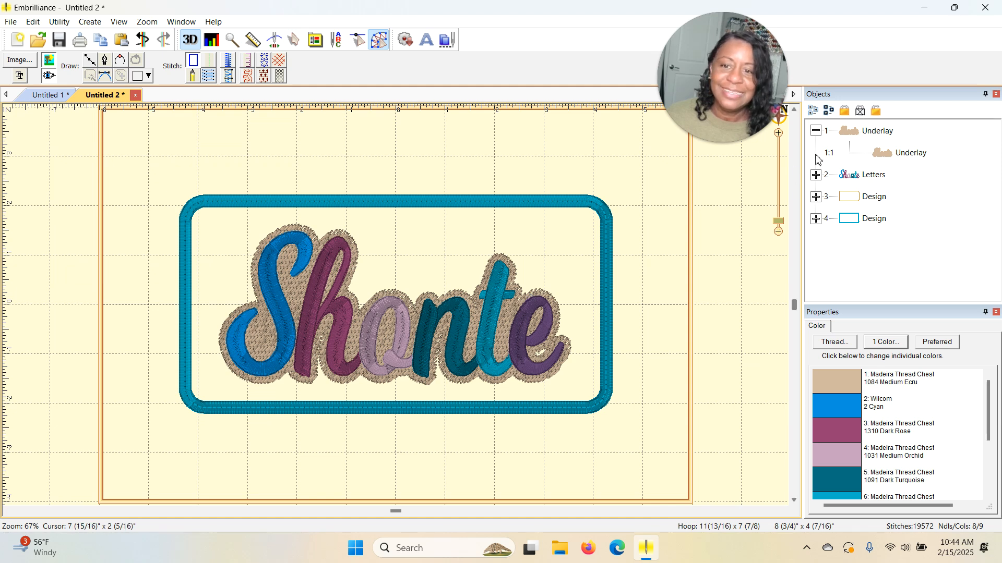
# - Convert the underlay fill to a run stitch outline around the lettering, trying a satin border as an alternative
pyautogui.click(879, 156)
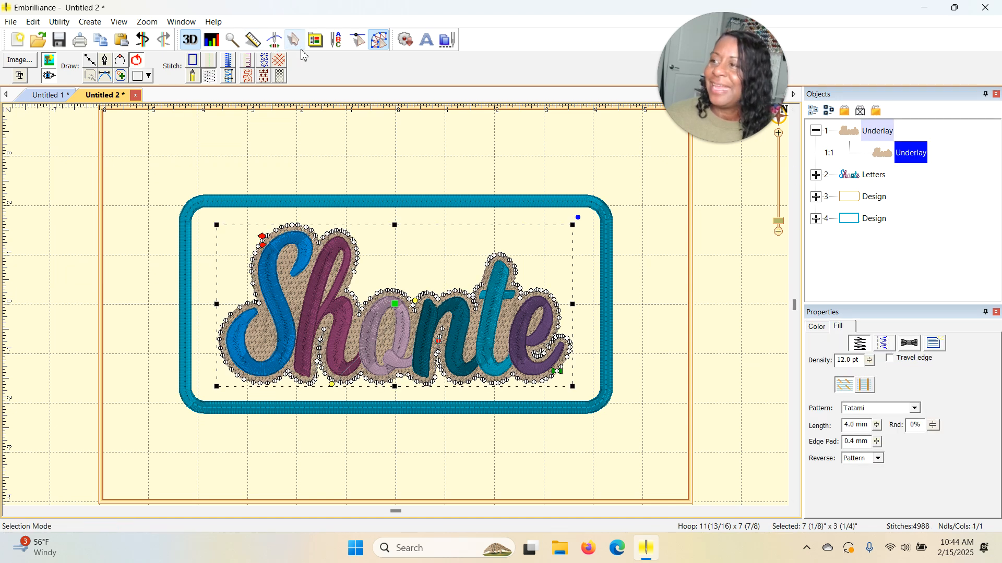
pyautogui.click(211, 63)
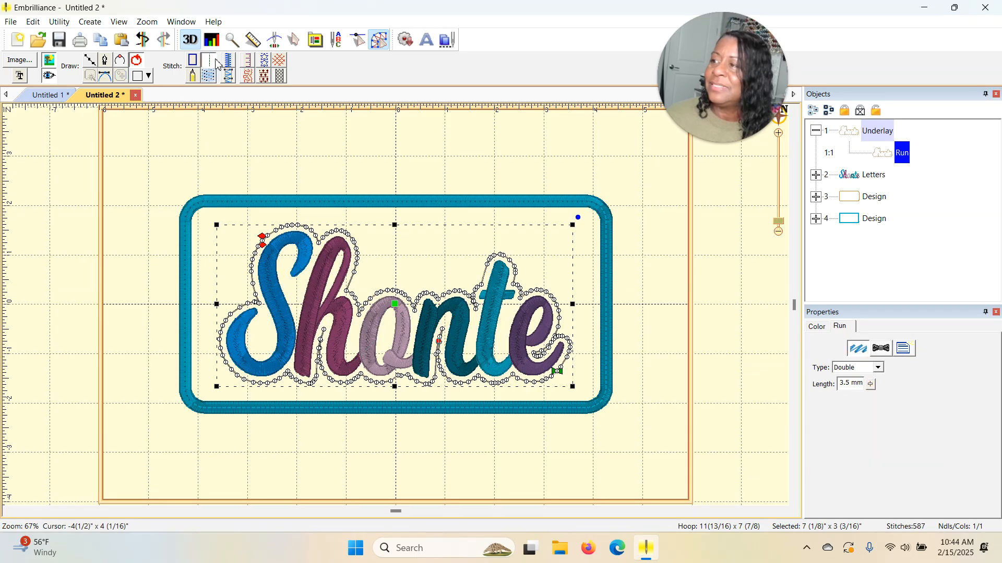
pyautogui.click(228, 63)
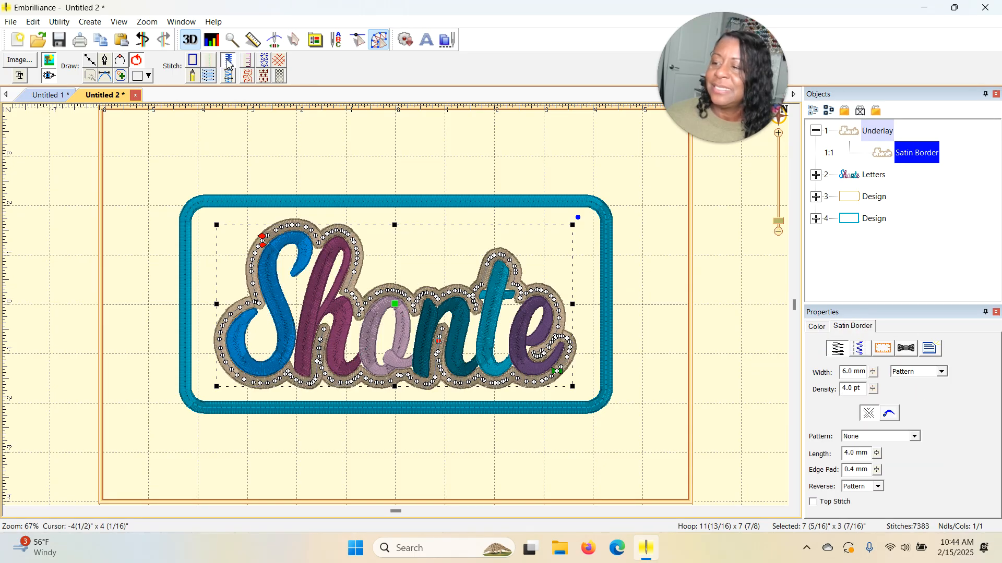
pyautogui.click(208, 60)
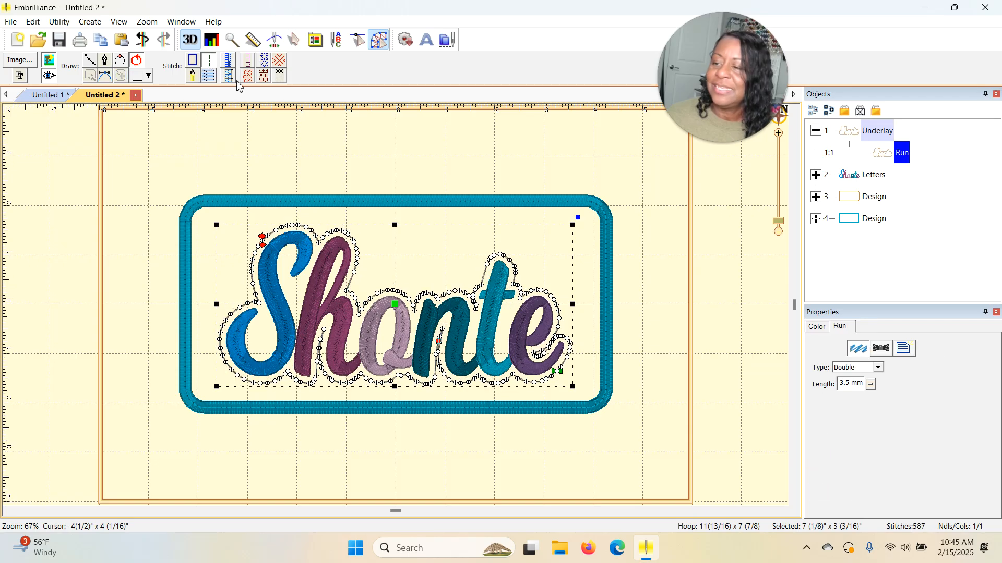
pyautogui.click(673, 192)
pyautogui.scroll(-1, 670, 189)
pyautogui.scroll(2, 670, 189)
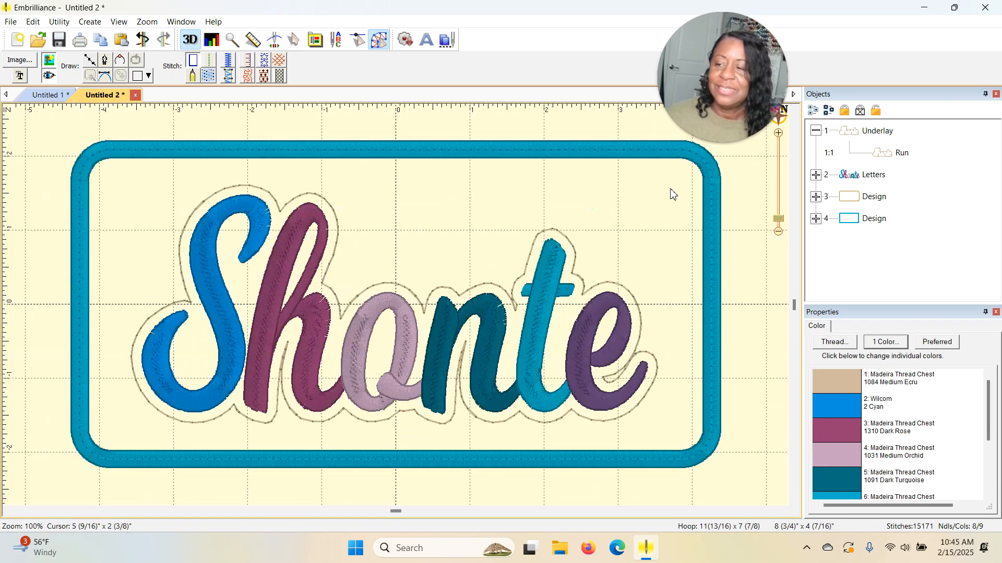
pyautogui.scroll(-1, 672, 194)
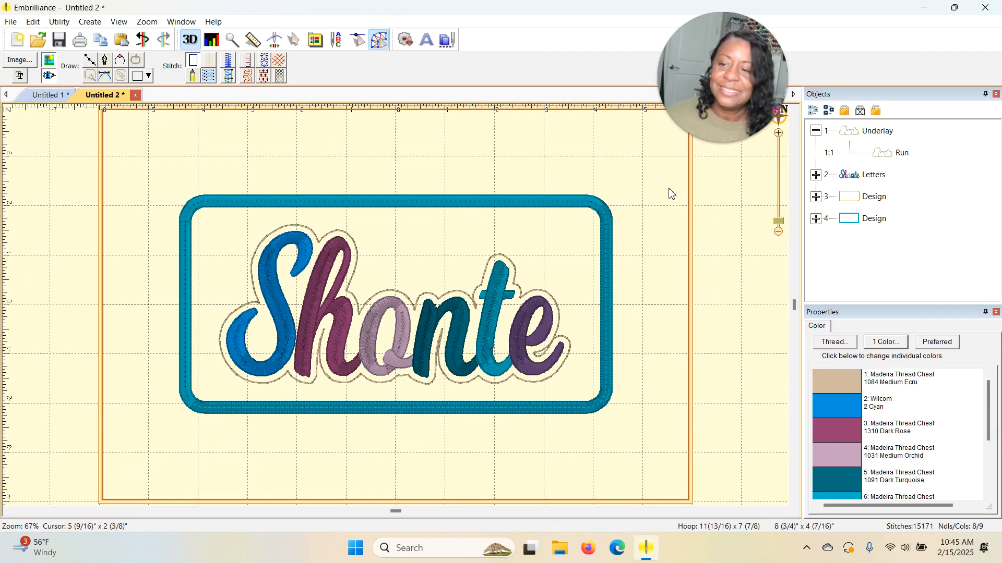